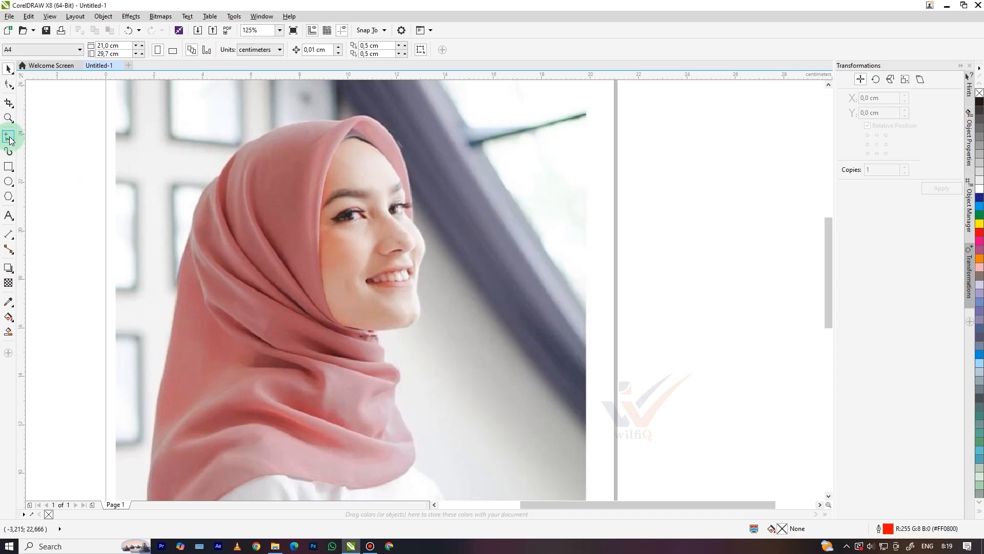
Set the default outline colour for new objects to amber yellow, #FFBF00
double_click(889, 529)
left_click(468, 331)
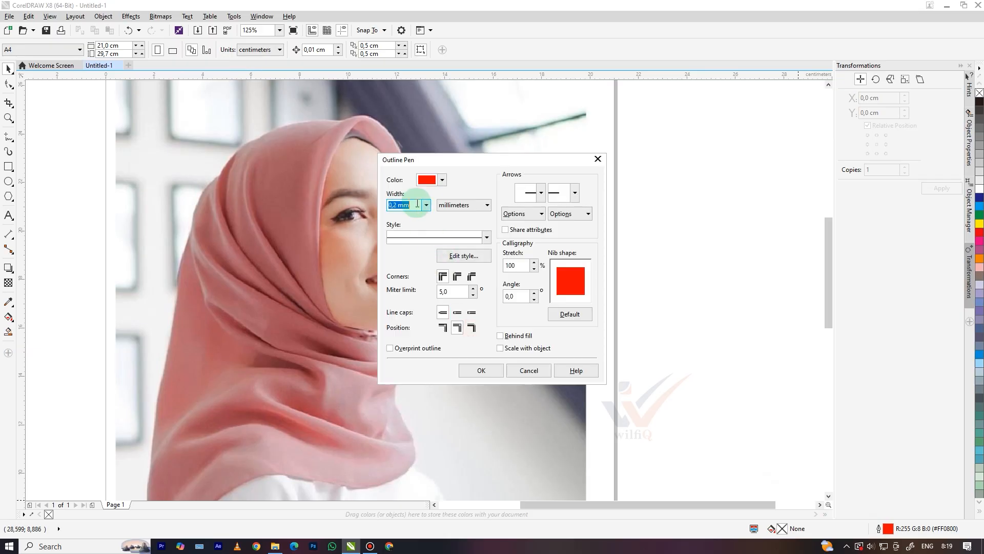
left_click(438, 181)
left_click_drag(491, 287, 490, 287)
left_click(481, 370)
left_click(481, 371)
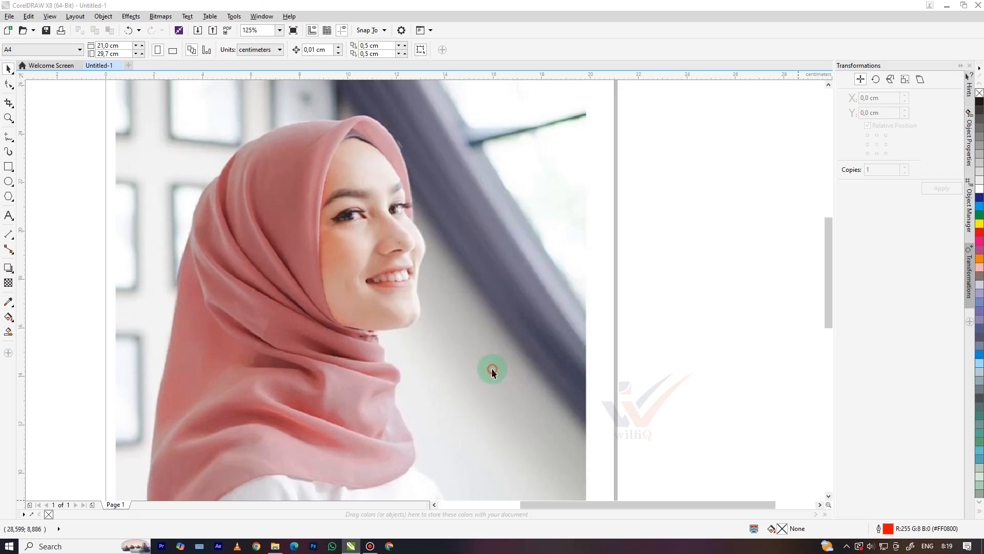
Trace the larger left-hand eye in the photo with the Pen tool as a closed outline about 1.21 × 0.43 cm, cutting around the eye white
left_click(5, 138)
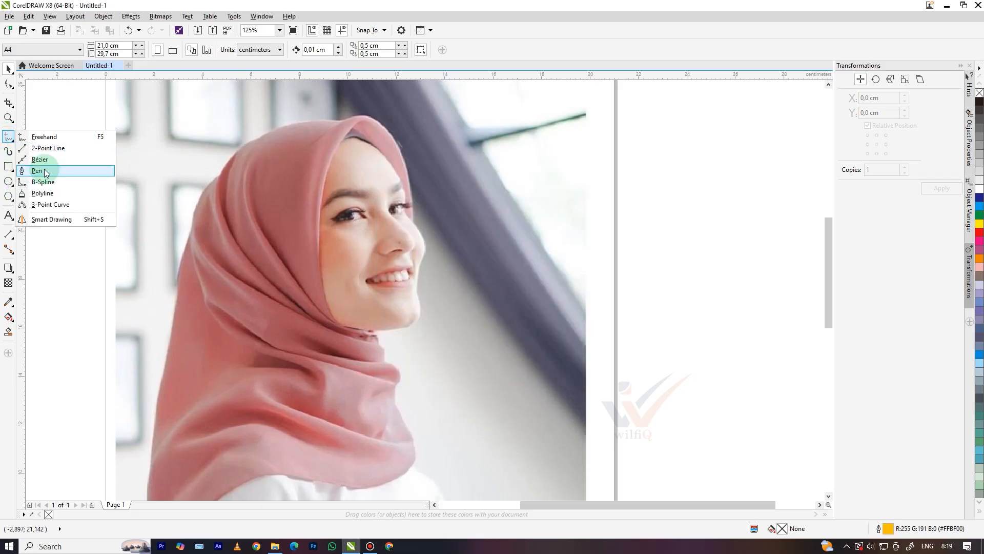
left_click(38, 170)
scroll(373, 201, "up", 4)
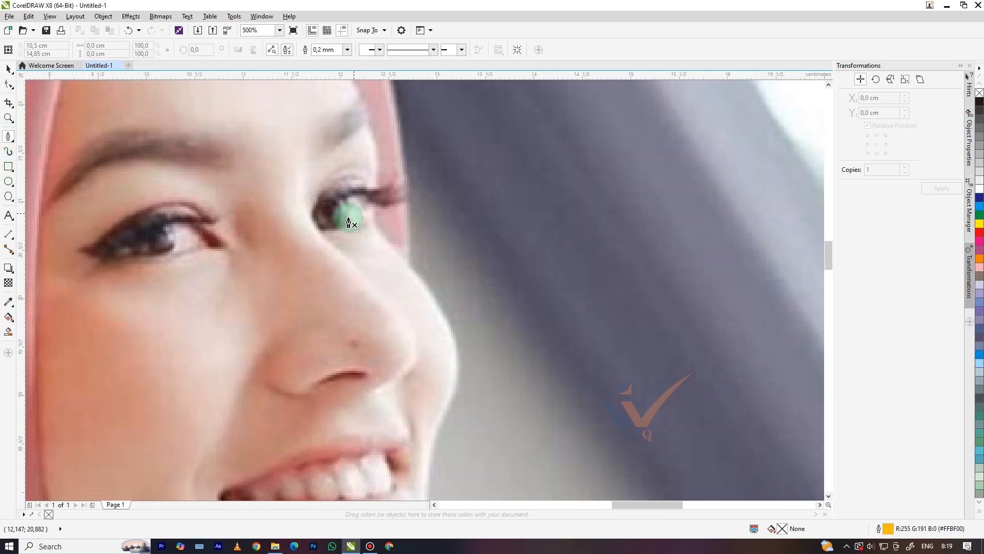
scroll(345, 213, "down", 2)
scroll(226, 240, "up", 2)
scroll(227, 239, "up", 1)
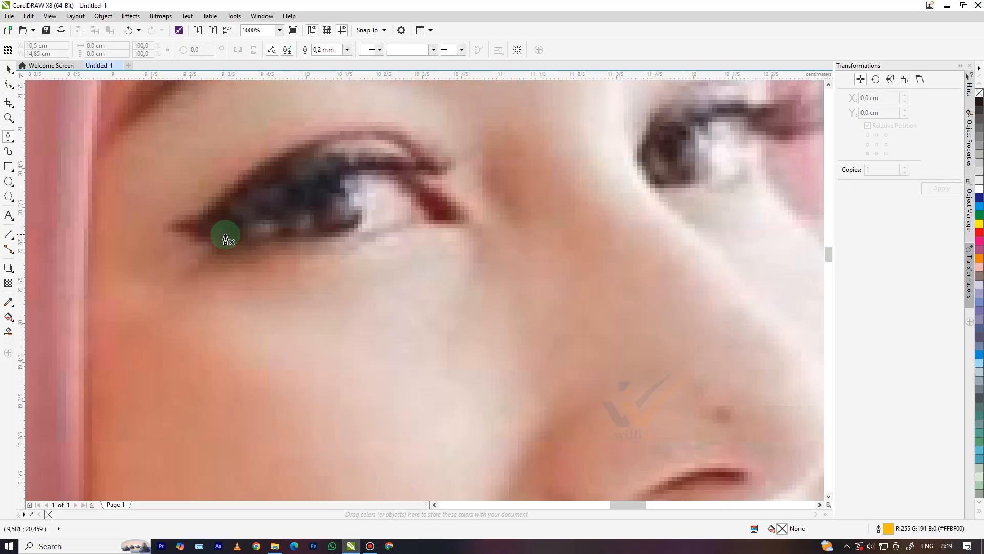
left_click(219, 239)
left_click_drag(343, 156, 421, 145)
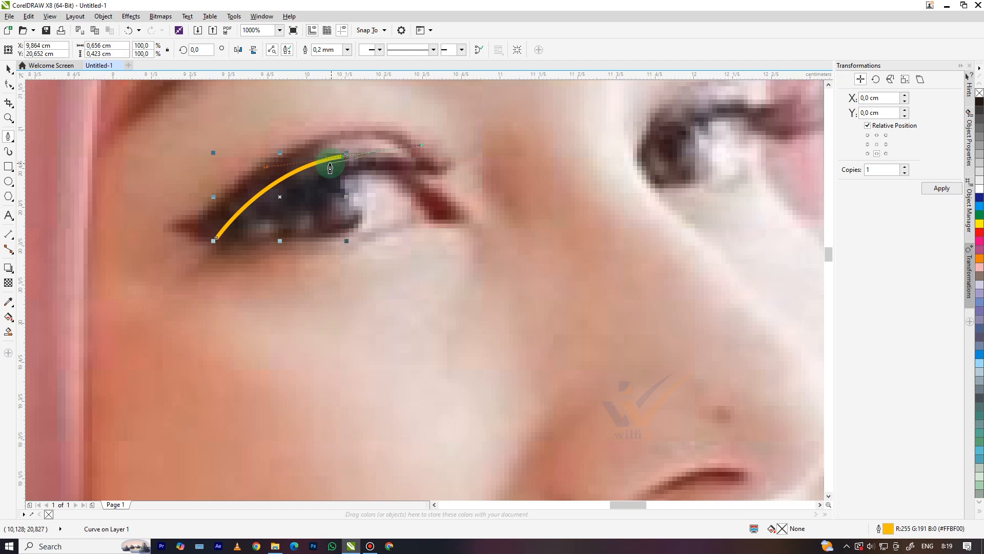
mouse_move(418, 180)
left_mouse_down()
mouse_move(438, 200)
mouse_move(424, 194)
mouse_move(402, 231)
left_mouse_up()
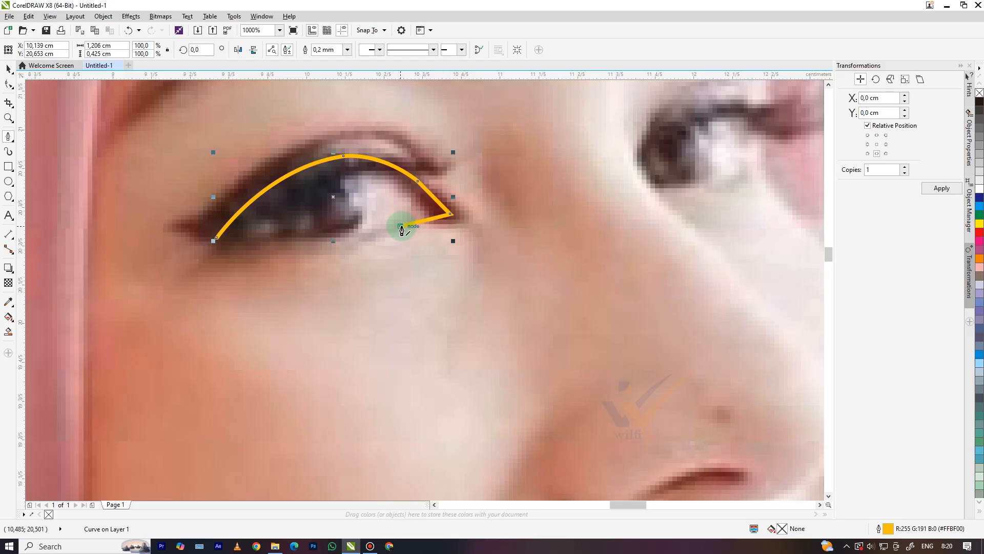
left_click(425, 214)
left_click_drag(373, 180, 353, 180)
left_click_drag(365, 217, 362, 232)
left_click_drag(217, 237, 237, 240)
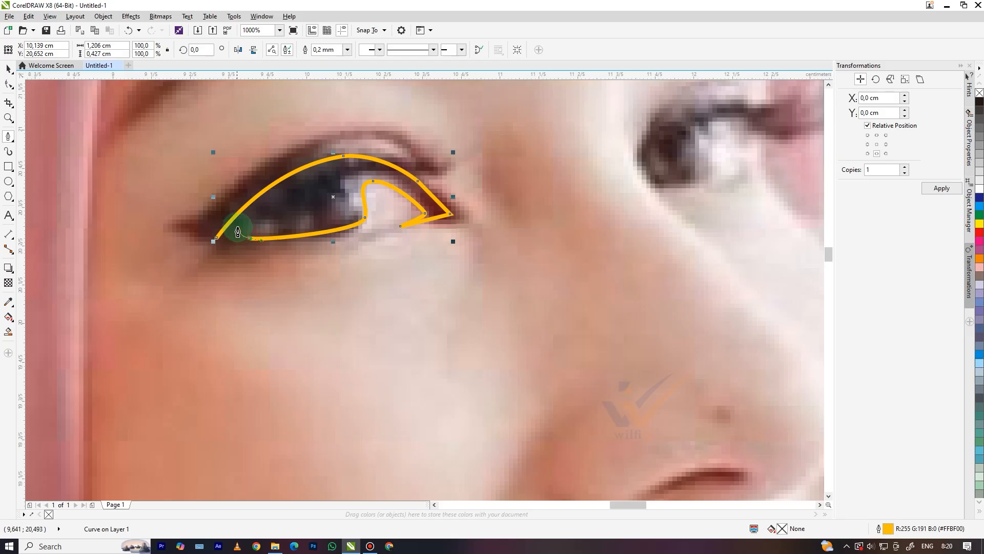
left_click(217, 237)
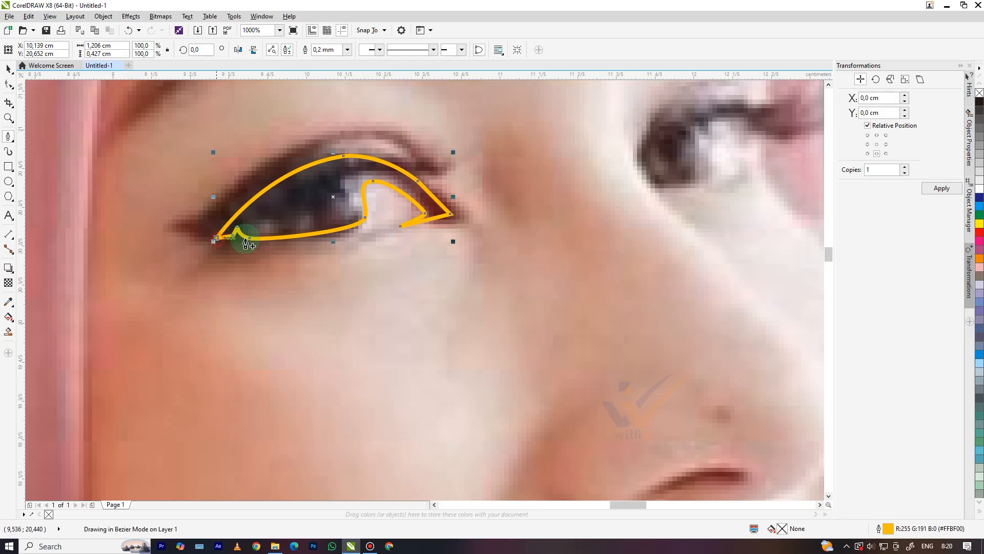
Start tracing the right-hand eye with the Pen tool, following the upper lid to the outer corner and turning back inward
scroll(325, 226, "down", 3)
scroll(333, 212, "up", 2)
scroll(333, 215, "down", 3)
scroll(340, 234, "up", 3)
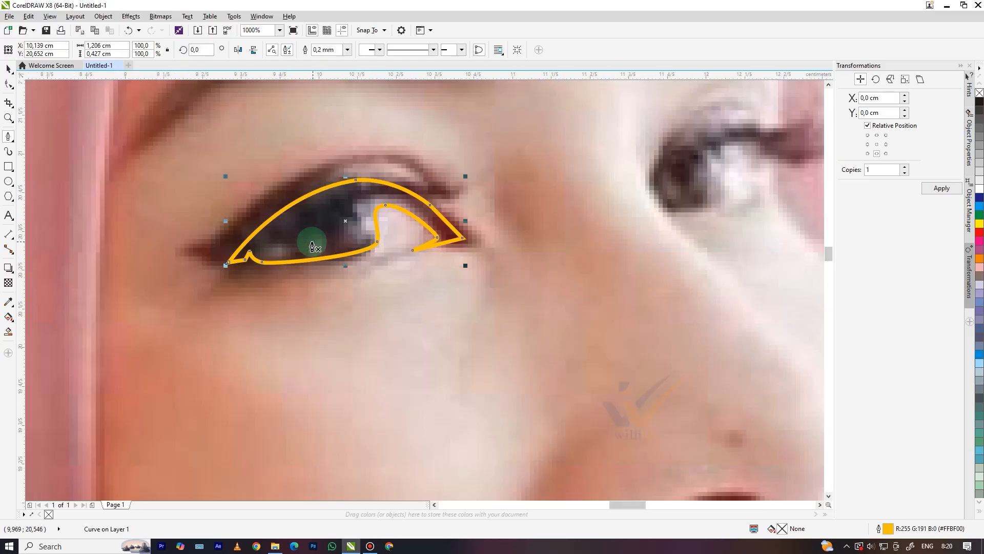
scroll(350, 221, "up", 3)
scroll(325, 222, "down", 4)
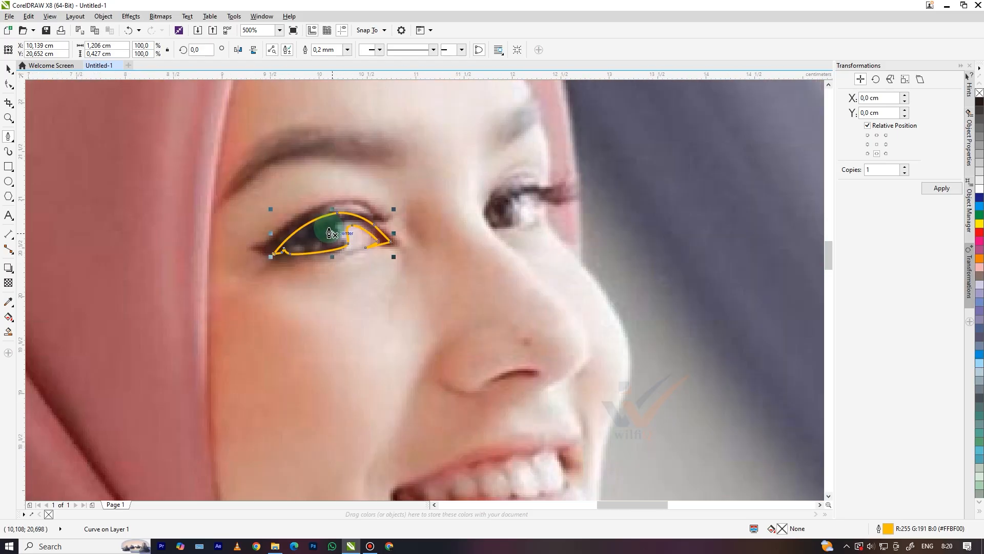
scroll(492, 215, "up", 4)
left_click(461, 238)
left_click_drag(603, 143, 690, 129)
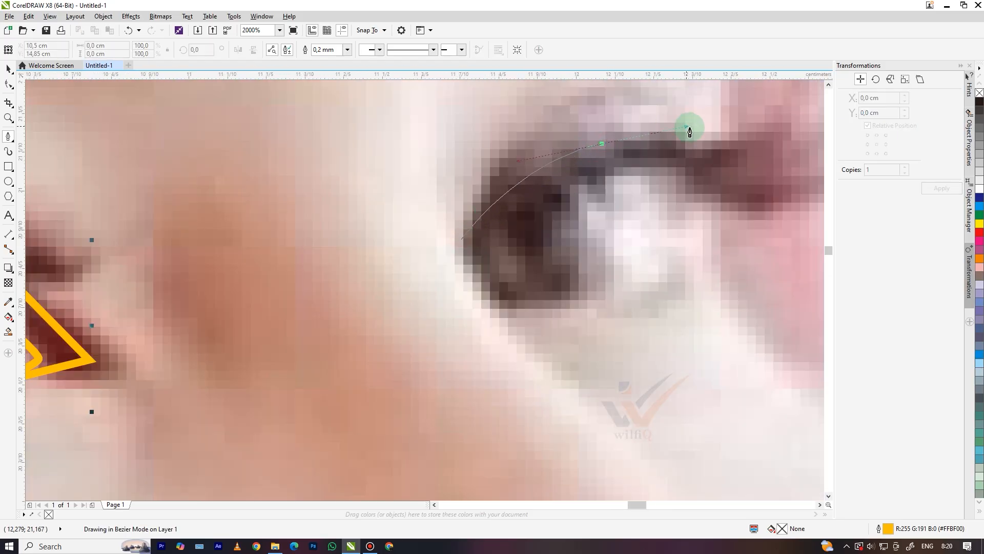
left_click(688, 235)
left_click_drag(673, 248, 674, 219)
left_click(636, 173)
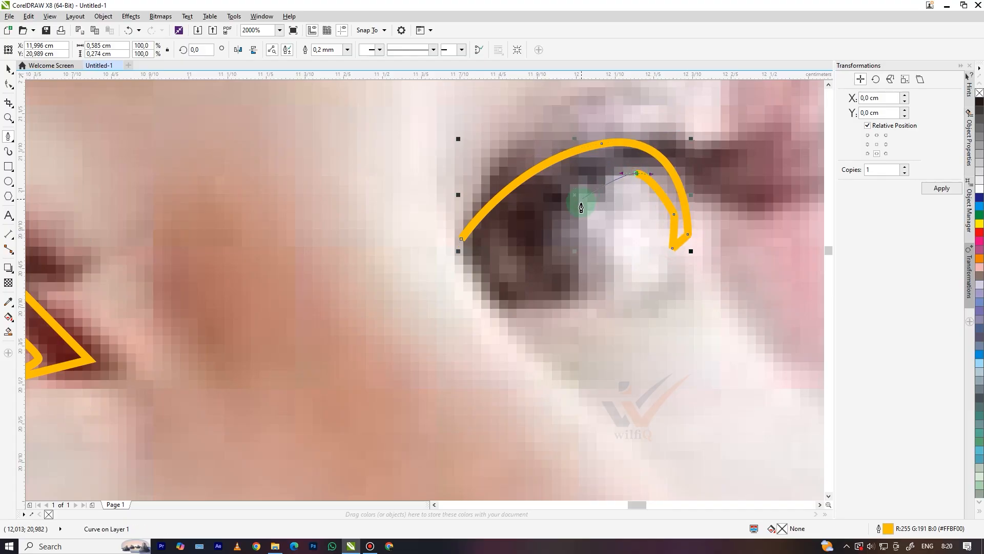
left_click_drag(580, 202, 586, 233)
key("ctrl+z")
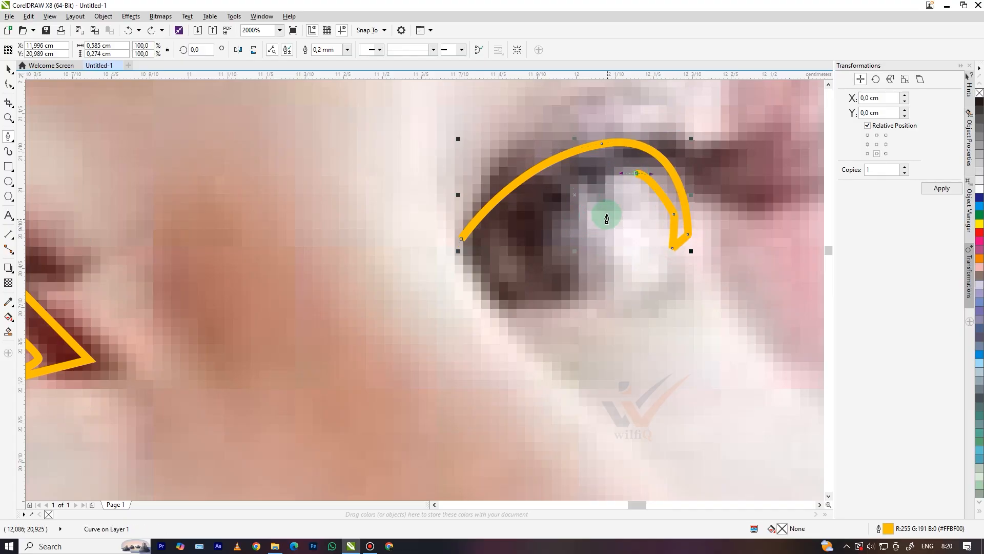
key("ctrl+z")
Continue the right-hand eye outline around the eye white and under the iris, closing it at about 0.59 × 0.41 cm
left_click_drag(642, 171, 620, 169)
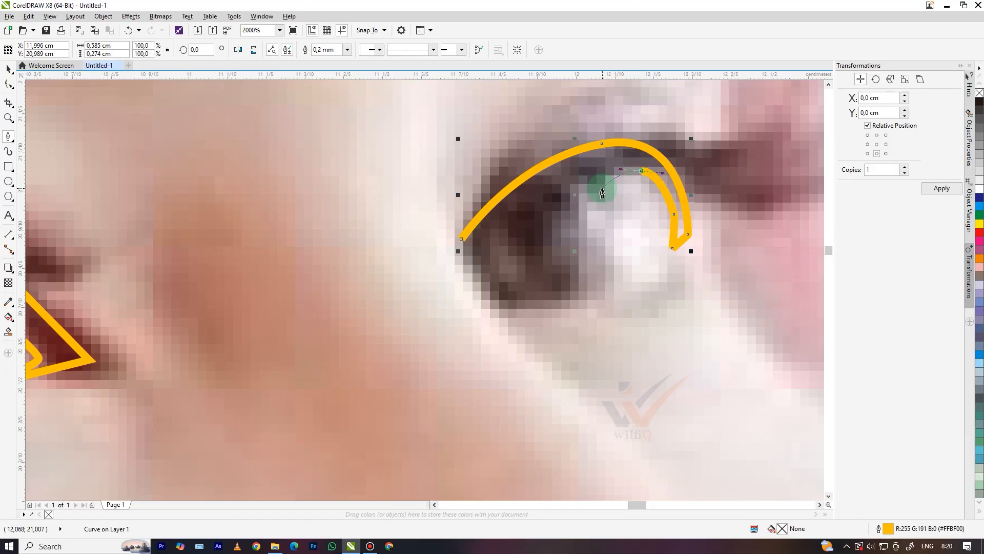
left_click(612, 176)
left_click_drag(618, 268, 601, 288)
left_click_drag(499, 301, 476, 295)
left_click(463, 240)
Trace the right-hand eyebrow with the Pen tool as a closed shape with jagged hair notches along both edges
scroll(509, 268, "down", 5)
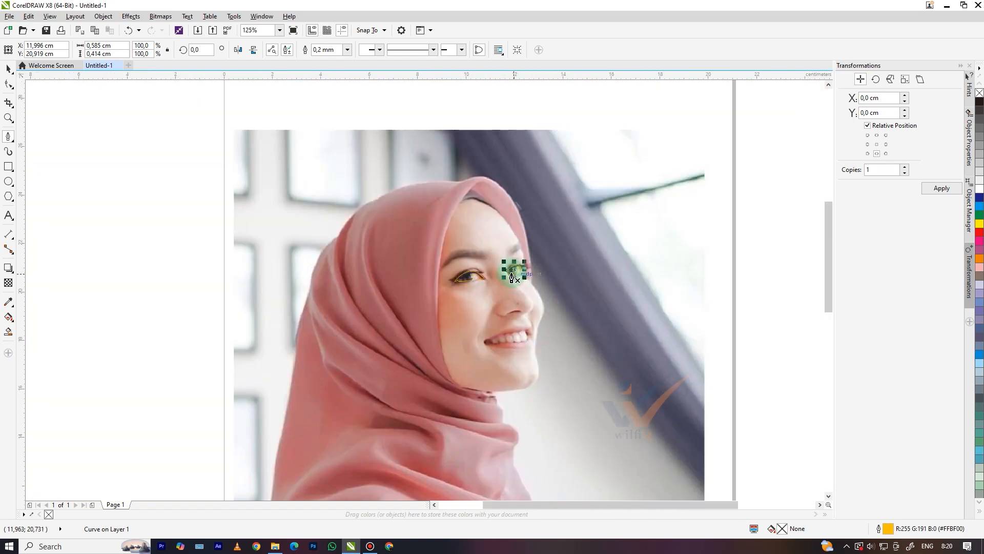
scroll(515, 277, "up", 2)
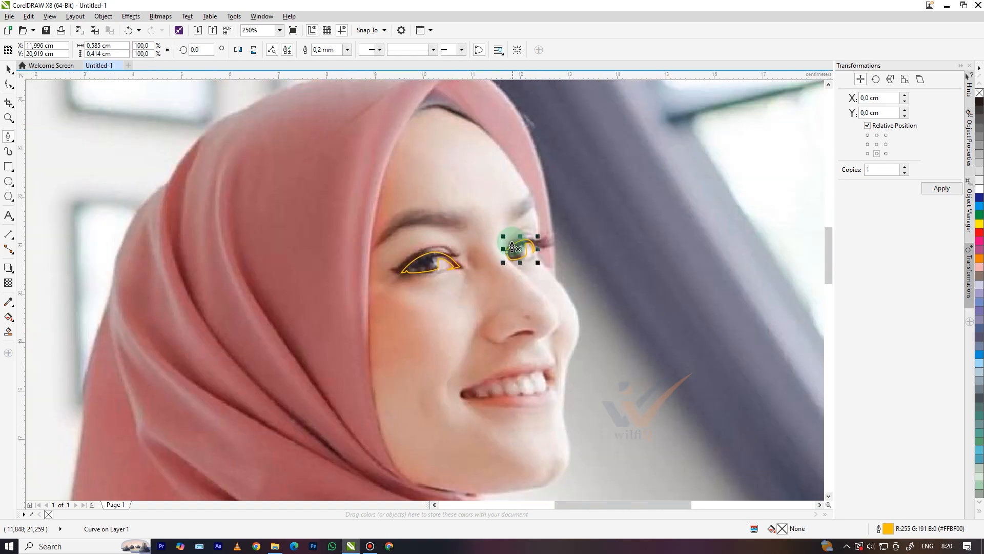
scroll(512, 248, "up", 1)
scroll(509, 272, "down", 1)
scroll(512, 246, "up", 2)
left_click(484, 236)
left_click_drag(501, 191, 514, 180)
left_click(525, 170)
left_click(515, 192)
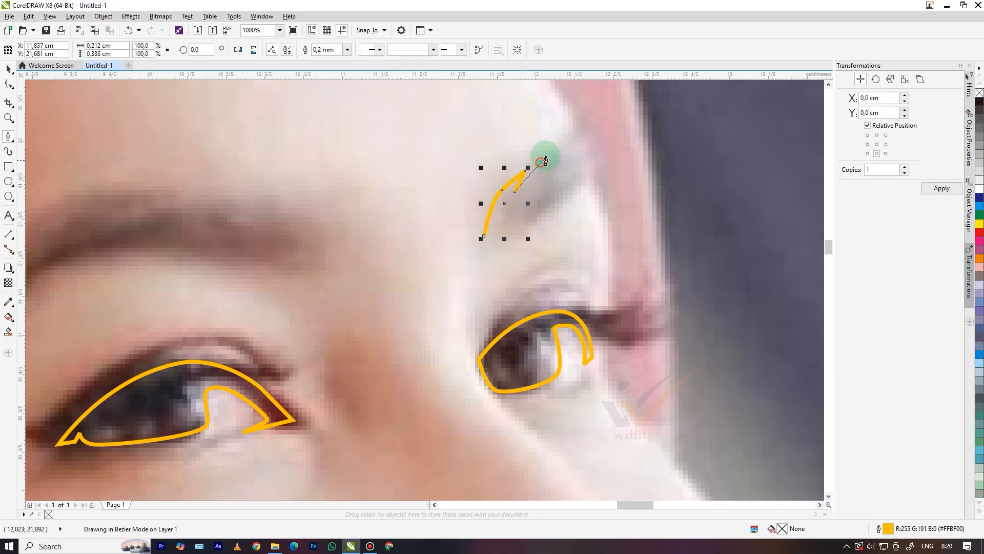
left_click(570, 147)
left_click_drag(588, 172, 594, 185)
left_click(570, 183)
left_click(571, 170)
left_click_drag(545, 208, 455, 217)
left_click(512, 226)
left_click(521, 208)
Draw a thin hair sliver about 0.06 × 0.17 cm at the inner end of the right-hand eyebrow
scroll(484, 235, "up", 1)
left_click(468, 245)
left_click(486, 180)
Start the left-hand eyebrow outline with the Pen tool, curving from its inner end up to the upper edge
scroll(468, 213, "down", 4)
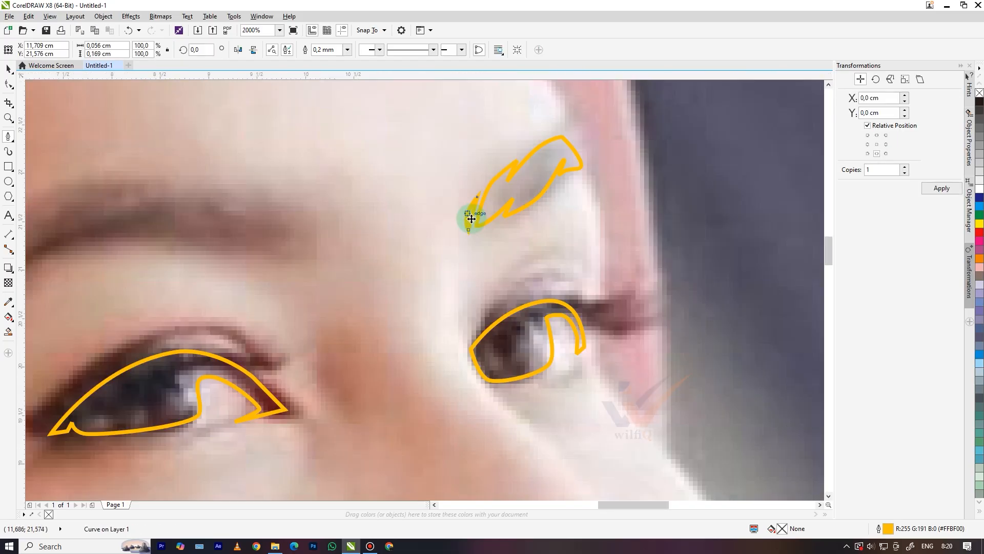
scroll(419, 213, "up", 3)
left_click(439, 258)
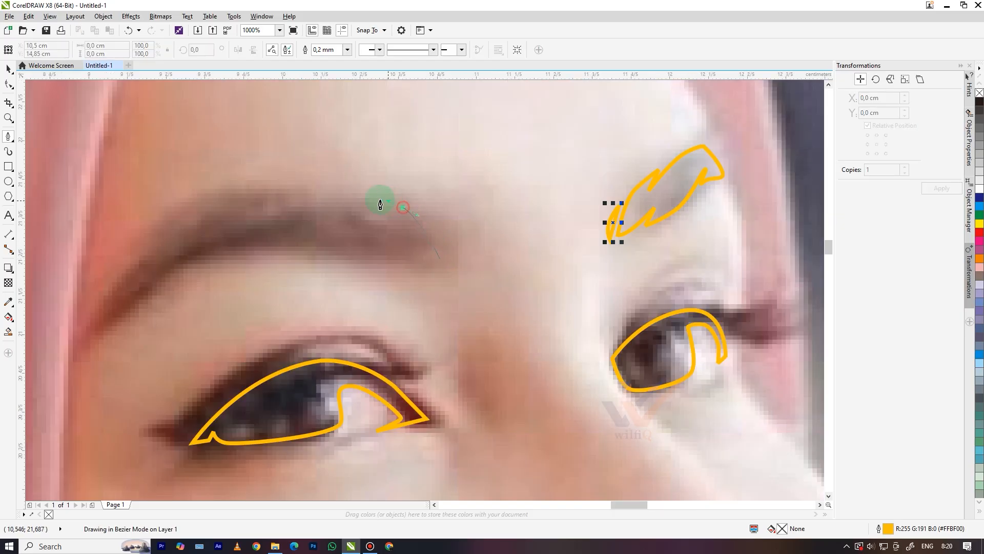
left_click_drag(381, 205, 382, 203)
left_click(269, 221)
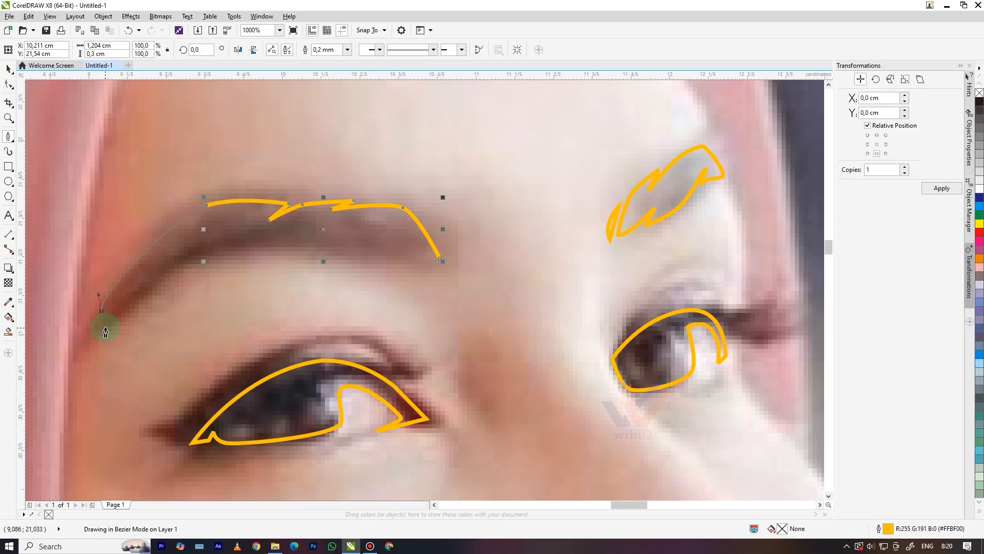
left_click_drag(105, 333, 106, 333)
key("ctrl+z")
key("ctrl+z")
key("ctrl+z")
key("ctrl+z")
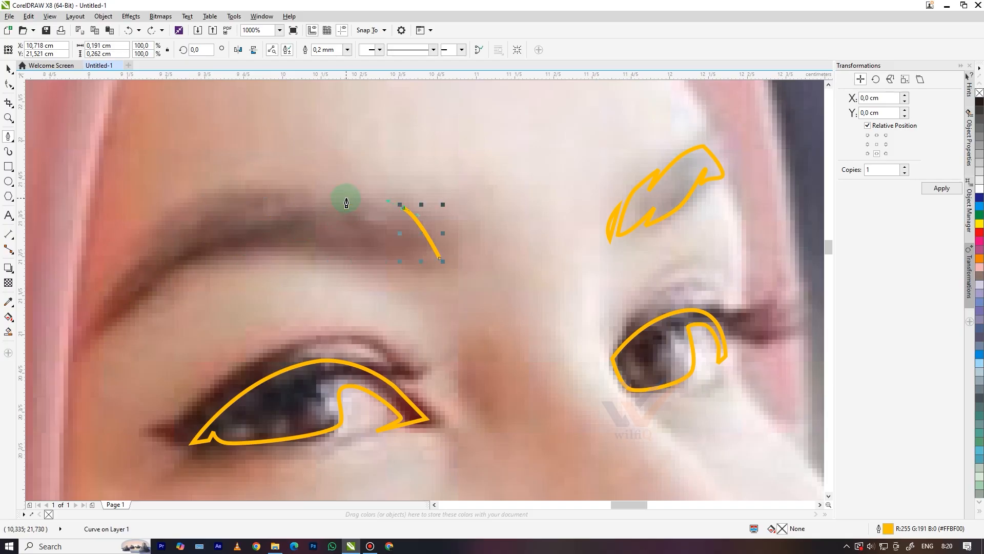
Complete the left-hand eyebrow outline with jagged hair notches and add a sliver about 0.08 × 0.14 cm at its inner end
left_click(312, 193)
left_click_drag(251, 214, 277, 199)
left_click(195, 207)
left_click_drag(112, 297, 222, 244)
left_click(241, 243)
left_click(216, 258)
left_click_drag(287, 246, 381, 264)
left_click(340, 250)
left_click(405, 268)
left_click(433, 232)
left_click(448, 258)
Trace the upper eyelid crease of the left-hand eye as a thin tapered shape about 1.14 × 0.46 cm
scroll(451, 240, "down", 5)
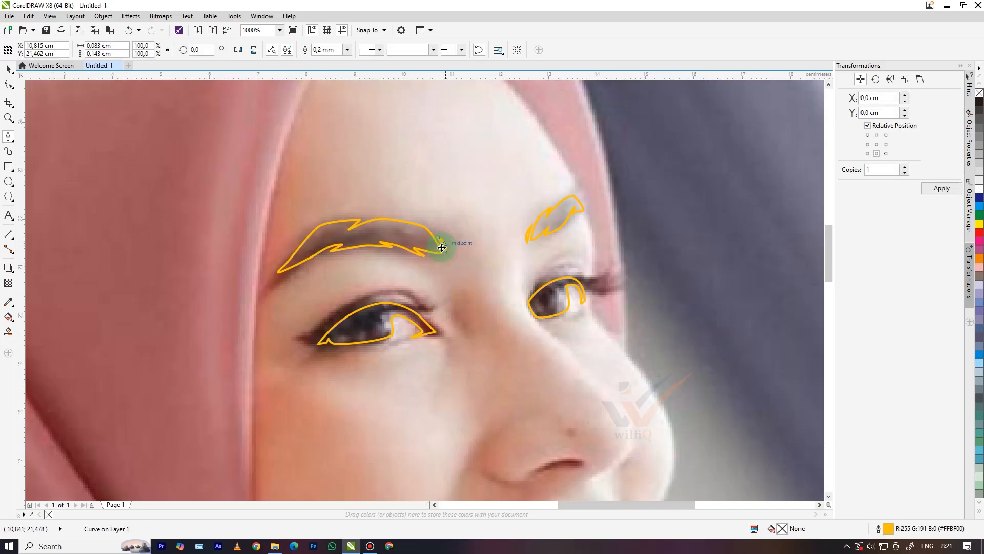
scroll(451, 239, "up", 3)
scroll(451, 241, "down", 3)
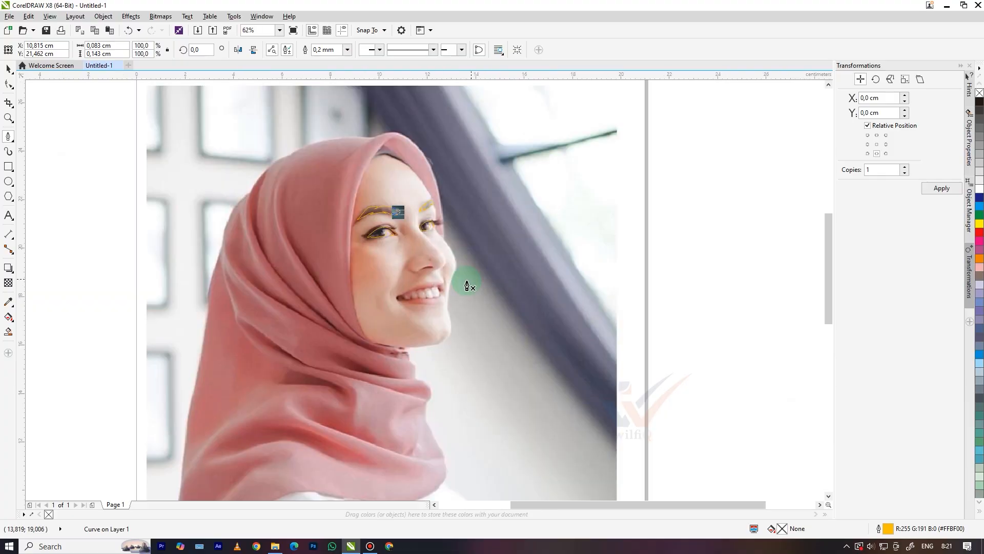
scroll(370, 205, "up", 5)
left_click(361, 193)
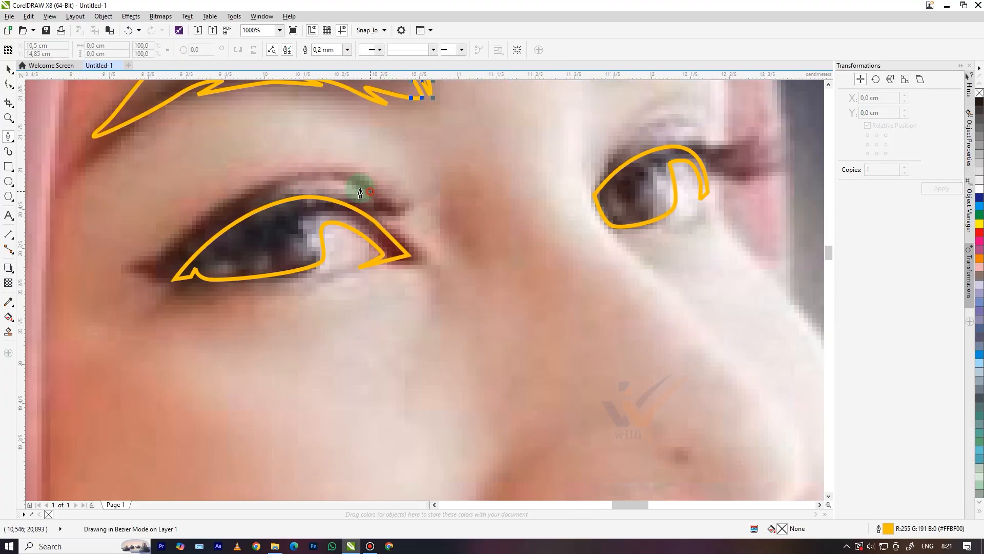
left_click(297, 176)
left_click(147, 262)
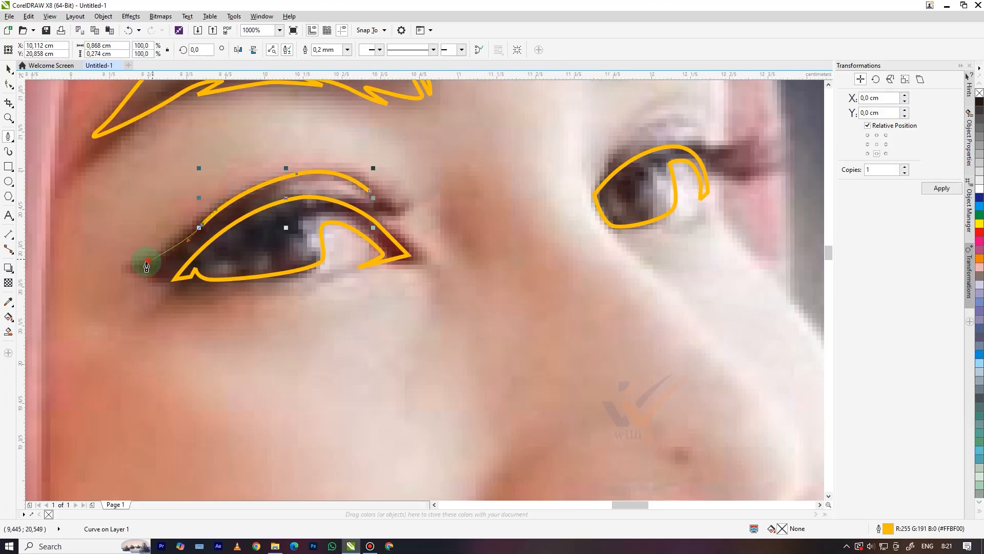
left_click_drag(213, 226, 244, 197)
left_click(312, 183)
left_click_drag(289, 175, 289, 176)
Trace the upper eyelid crease of the right-hand eye as a thin curved shape about 0.55 × 0.27 cm
scroll(365, 195, "down", 3)
scroll(408, 186, "up", 3)
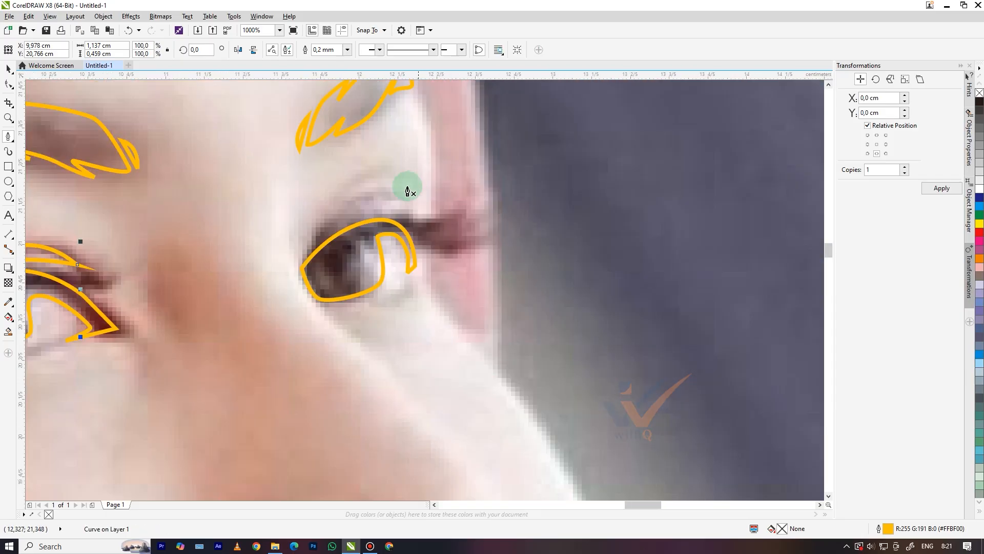
left_click(310, 241)
left_click_drag(384, 190, 409, 191)
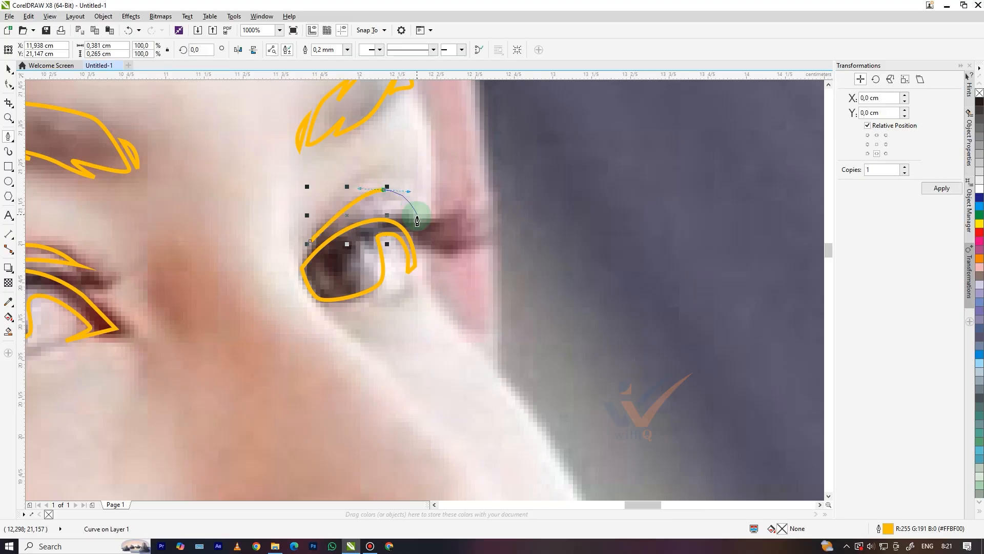
left_click(417, 231)
left_click_drag(310, 241, 392, 169)
Draw a closed zigzag lash shape about 0.40 × 0.12 cm under the upper lid near the left-hand eye's inner corner
scroll(401, 188, "down", 3)
scroll(333, 241, "up", 5)
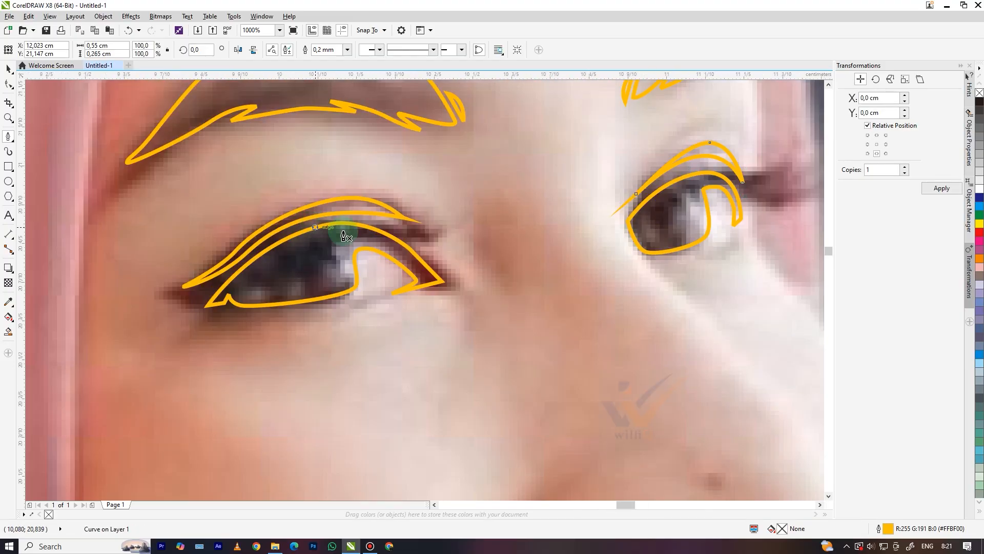
scroll(344, 251, "down", 3)
scroll(422, 257, "up", 4)
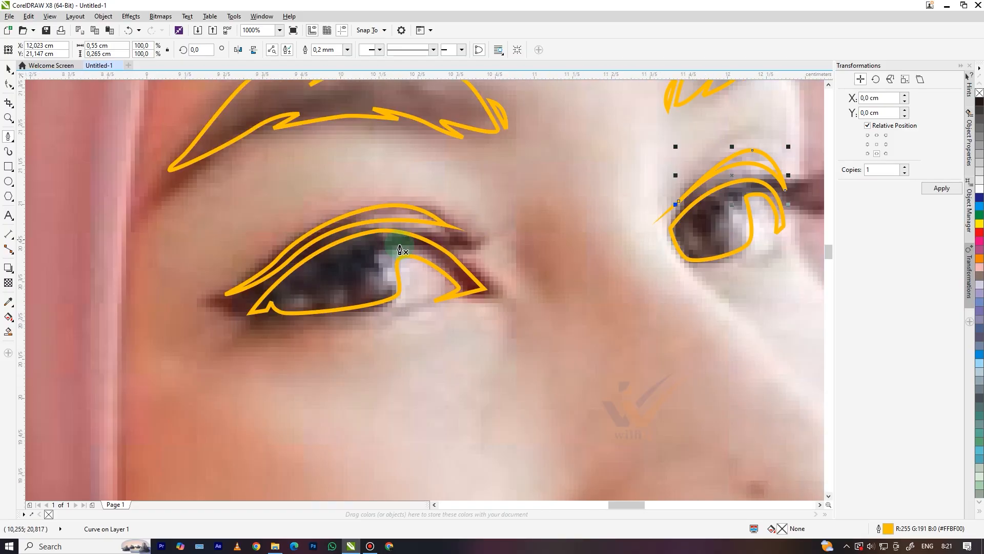
left_click(446, 256)
left_click_drag(497, 244, 516, 234)
left_click(520, 230)
left_click_drag(446, 241, 469, 215)
left_click_drag(397, 235, 385, 234)
left_click_drag(431, 211, 424, 208)
left_click_drag(368, 226, 360, 232)
left_click(447, 256)
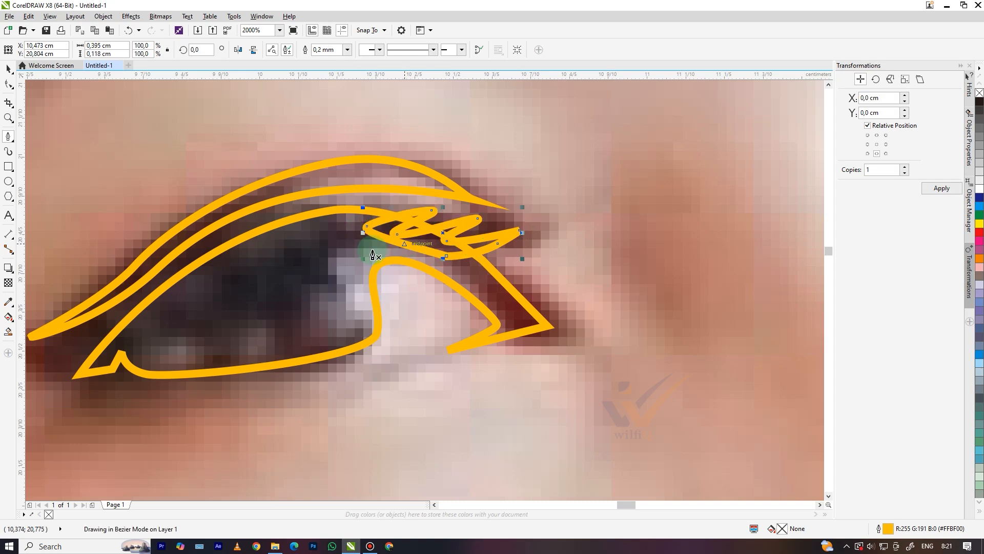
Draw a second closed zigzag lash shape about 0.44 × 0.21 cm along the outer part of the left-hand eye's upper lid
left_click(246, 261)
left_click_drag(160, 273, 188, 286)
left_click_drag(120, 303, 113, 305)
left_click_drag(160, 309, 167, 309)
left_click_drag(77, 337, 71, 338)
left_click_drag(137, 334, 154, 325)
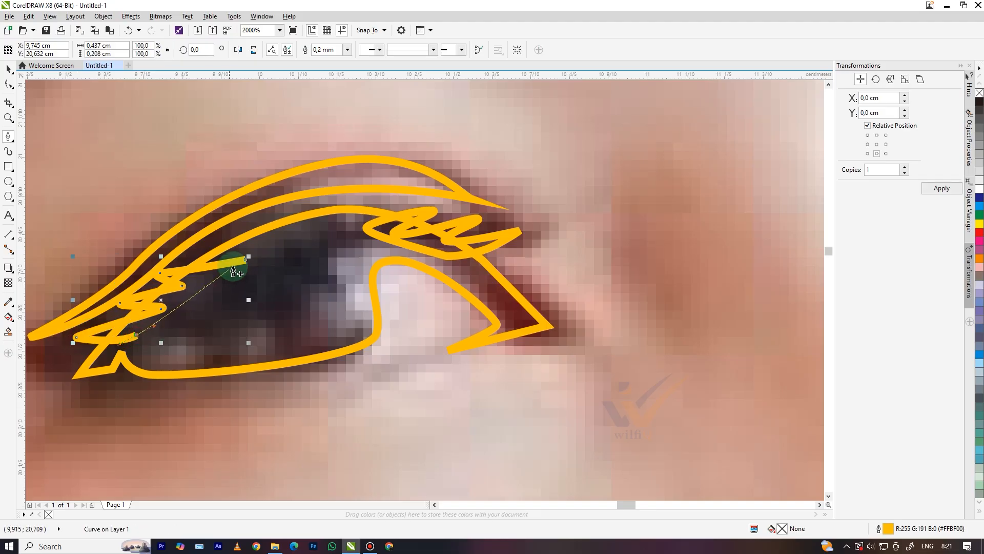
left_click(246, 260)
Weld the two lash shapes and the left-hand eye outline into a single curve
scroll(245, 264, "down", 4)
scroll(232, 276, "up", 2)
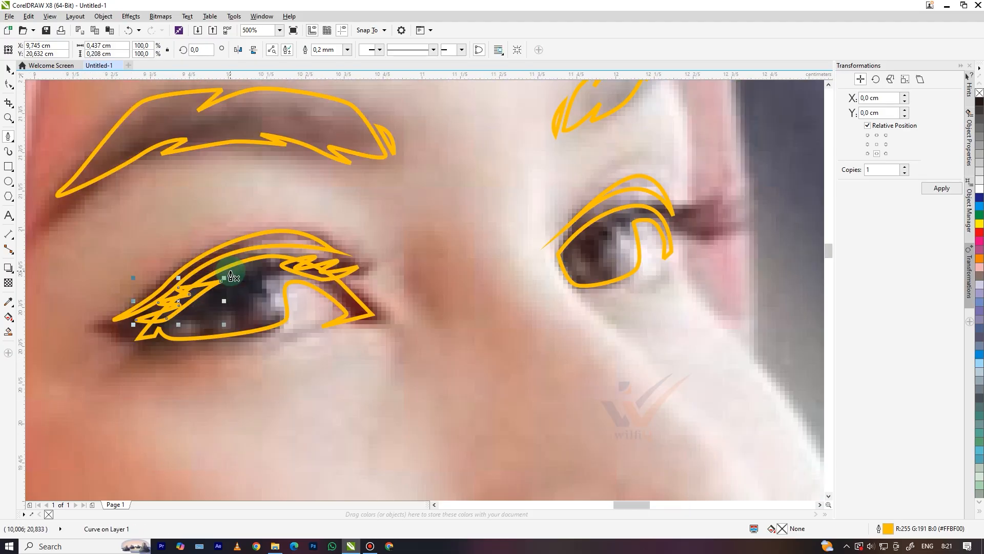
left_click(8, 67)
left_click(337, 239)
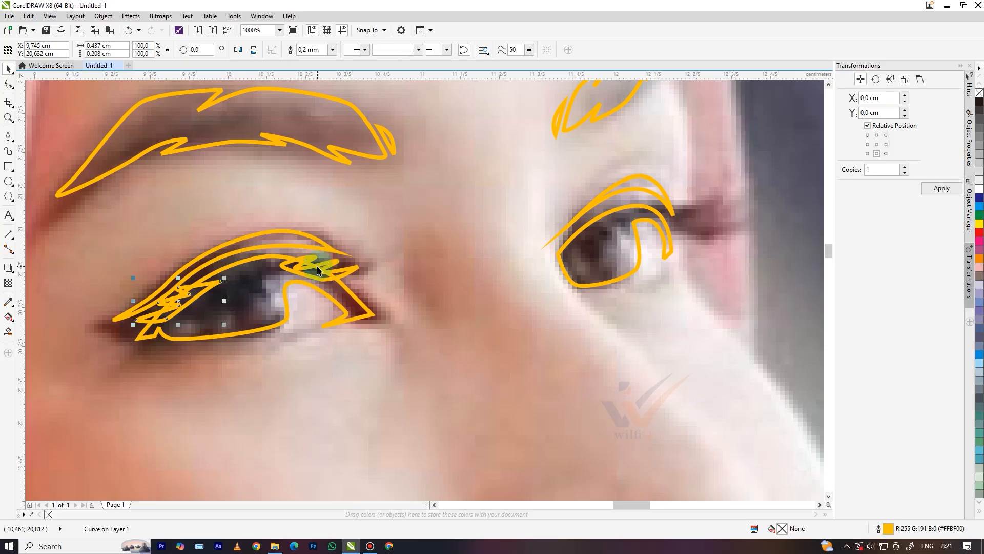
left_click(274, 271, "shift")
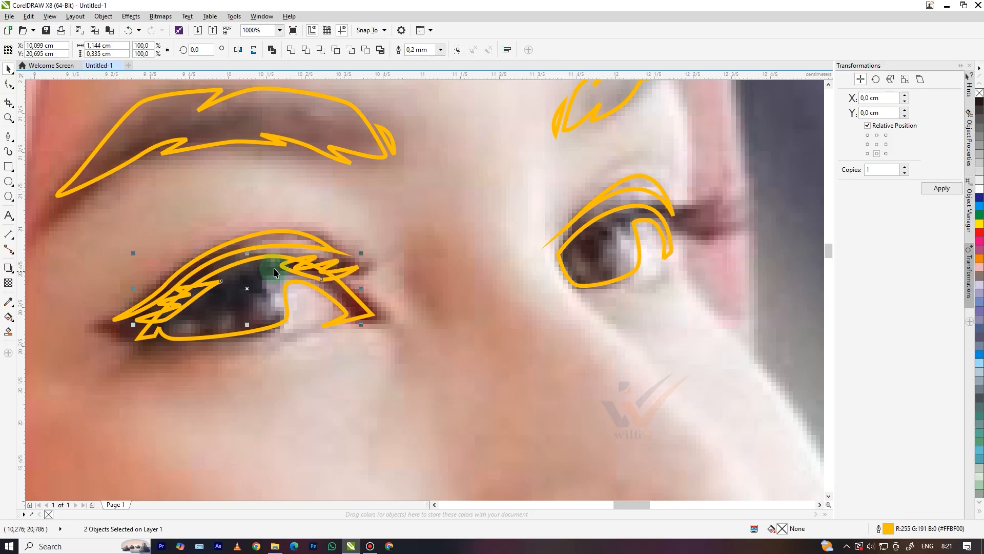
left_click(291, 50)
Draw a closed zigzag lash shape about 0.35 × 0.12 cm at the right-hand eye's outer corner with the Pen tool
scroll(329, 154, "down", 4)
scroll(363, 167, "up", 4)
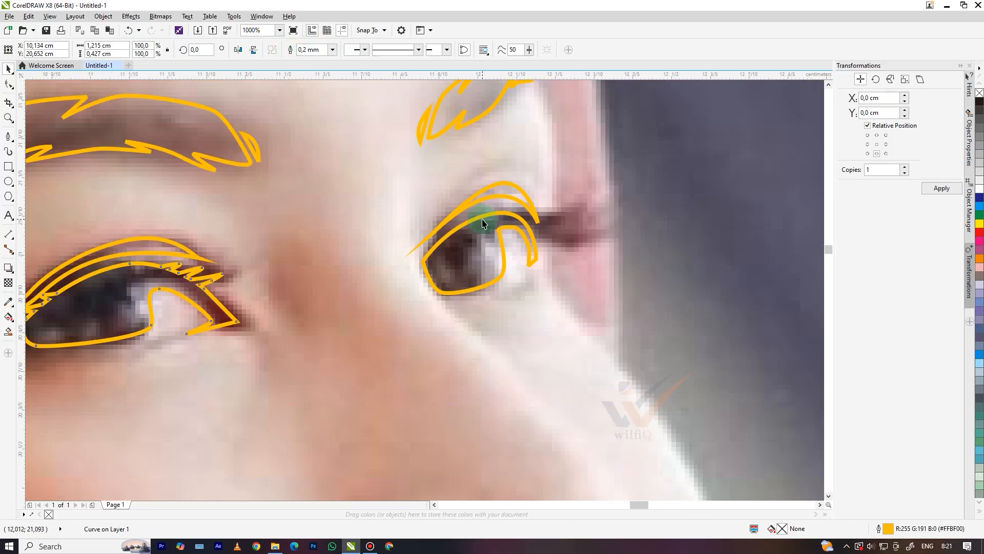
scroll(480, 220, "up", 2)
left_click(8, 137)
scroll(266, 202, "down", 2)
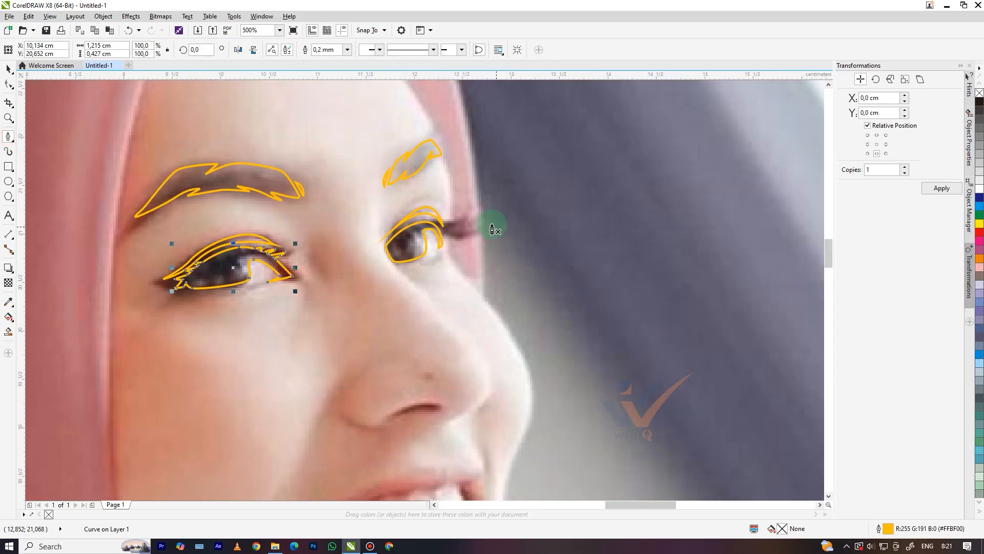
scroll(496, 230, "up", 2)
left_click(245, 227)
left_click_drag(326, 220, 309, 235)
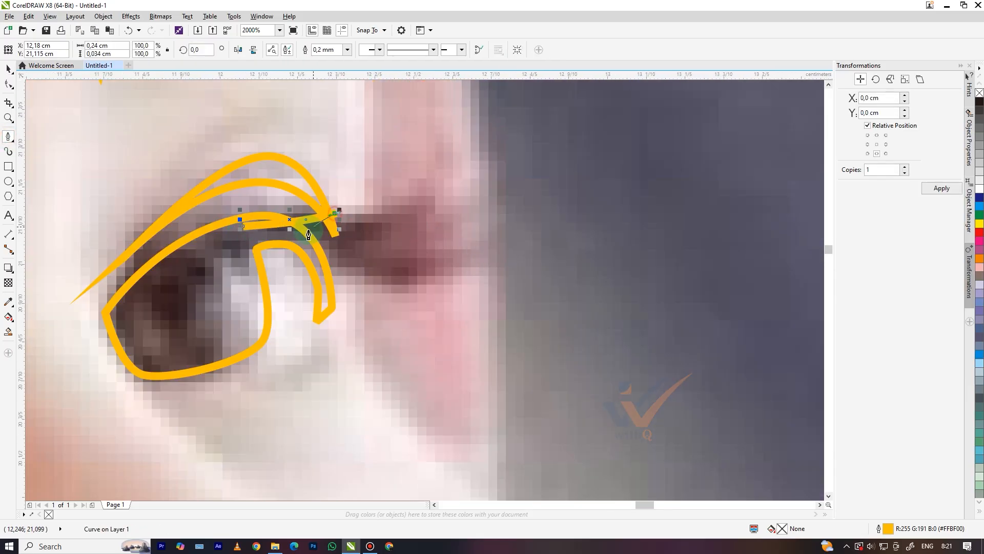
left_click(304, 232)
left_click(340, 228)
left_click(361, 221)
left_click(316, 244)
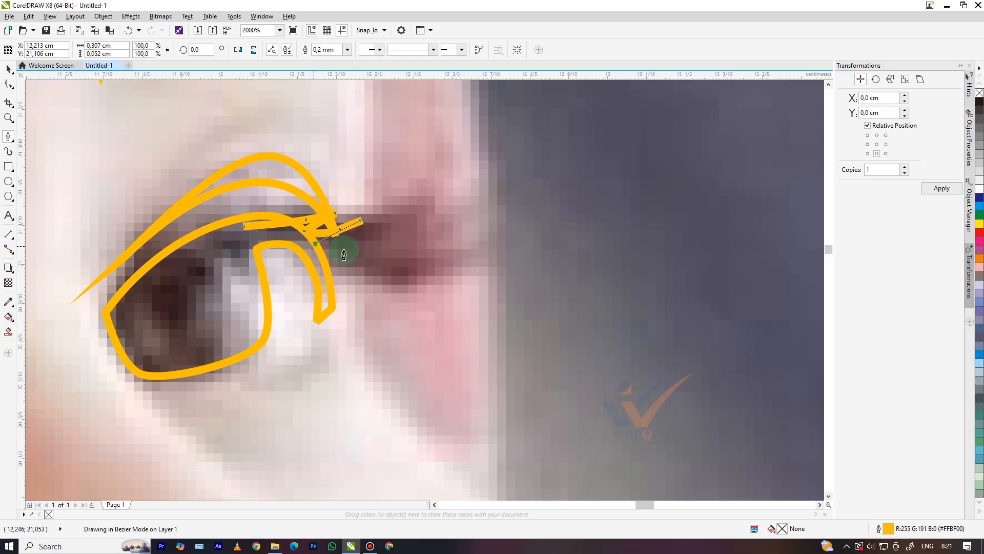
left_click(377, 247)
left_click_drag(312, 255, 259, 241)
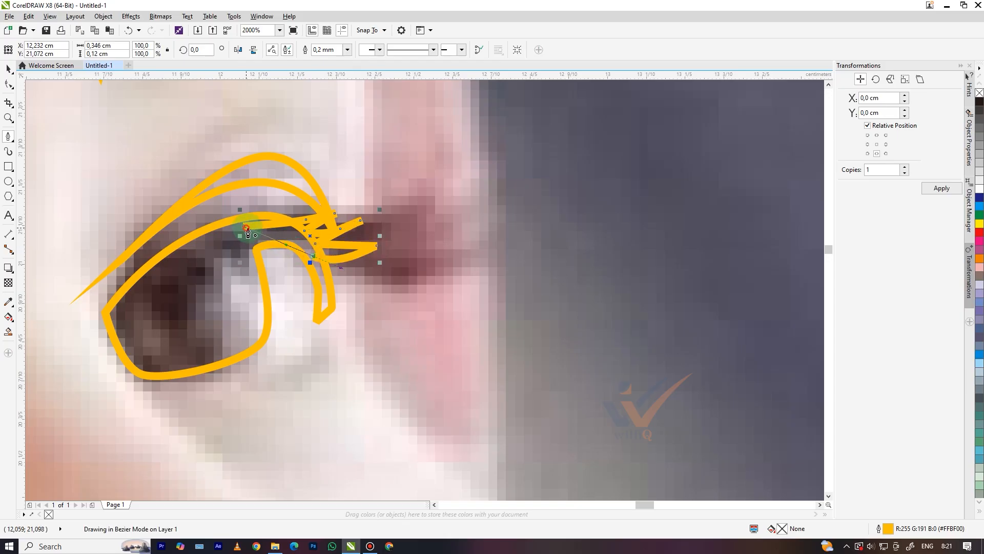
left_click(246, 228)
Draw a closed zigzag lash shape about 0.24 × 0.13 cm along the inner part of the right-hand eye's upper lid
left_click(189, 248)
left_click(137, 245)
left_click(159, 261)
left_click(121, 264)
left_click(144, 276)
left_click(98, 291)
left_click(127, 294)
left_click(190, 249)
Weld the right-hand eye outline and its two lash shapes into a single curve
scroll(232, 271, "down", 2)
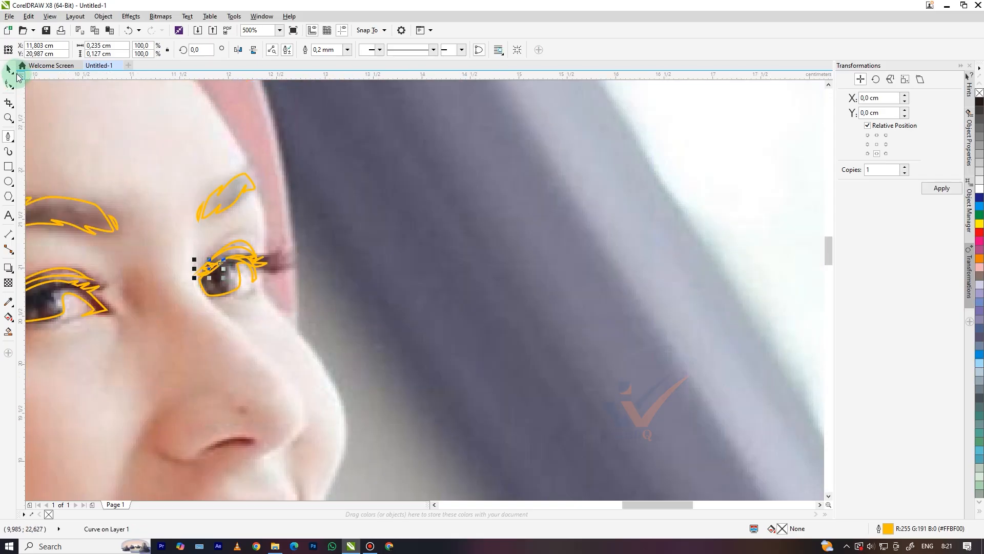
left_click(9, 69)
scroll(217, 245, "up", 1)
left_click(260, 308, "shift")
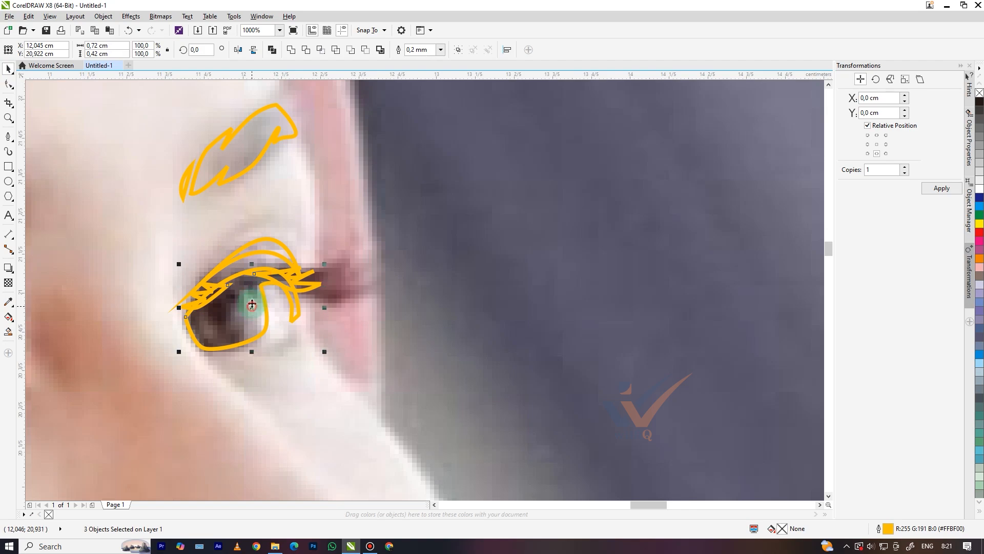
left_click(293, 51)
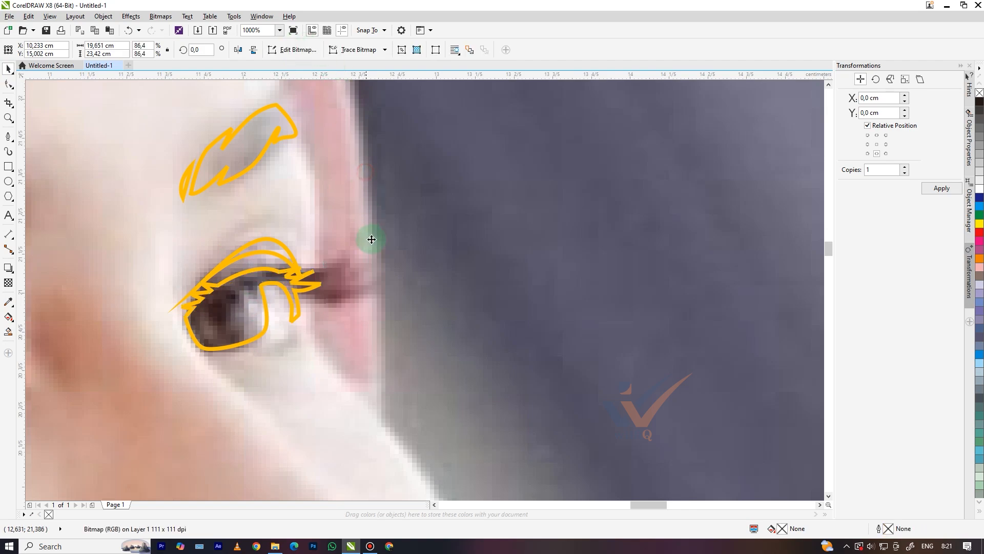
Trace the nostril wing and nostril opening as one closed curved shape about 1.35 × 0.54 cm with the Pen tool
scroll(369, 235, "down", 6)
left_click(605, 255)
scroll(541, 254, "down", 1)
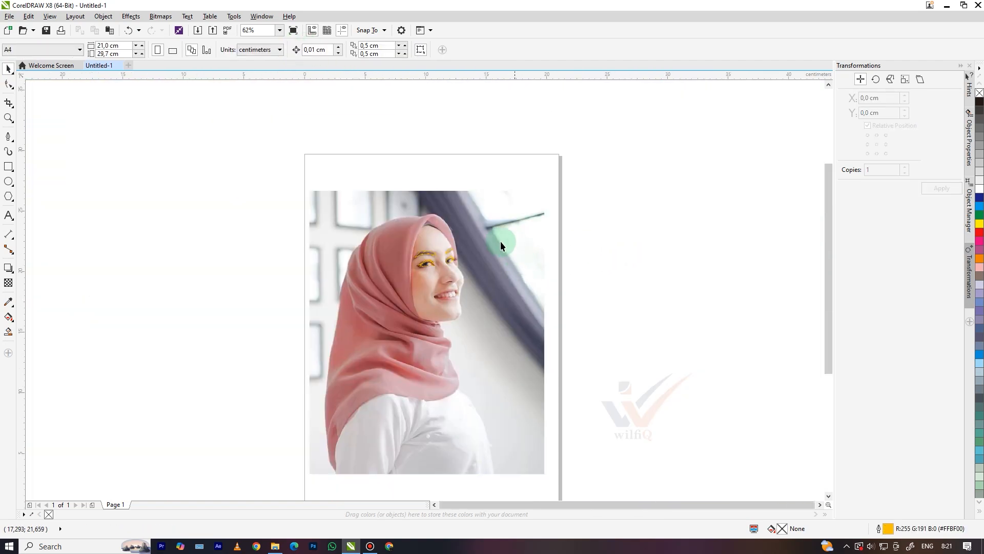
scroll(490, 240, "up", 2)
scroll(481, 235, "down", 1)
scroll(445, 320, "up", 1)
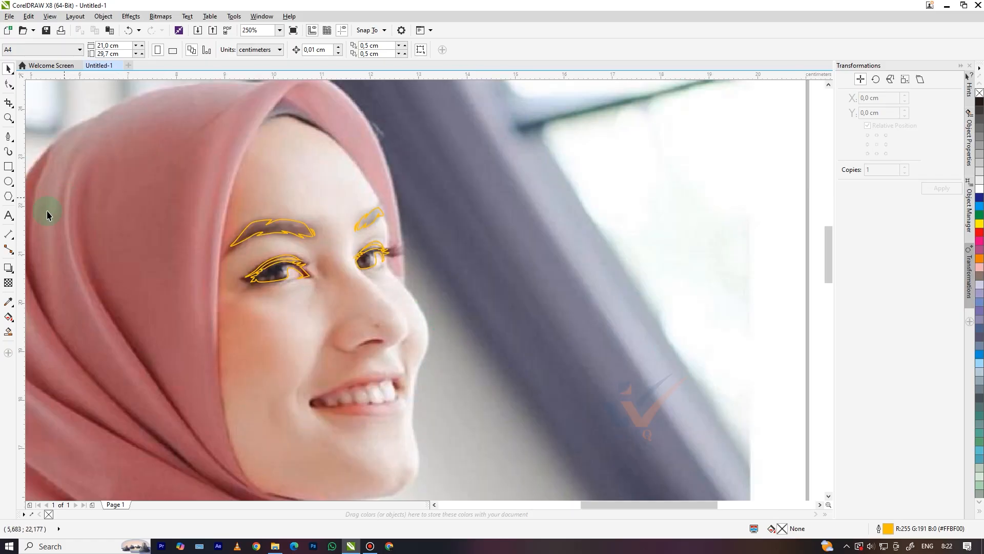
left_click(8, 136)
scroll(351, 352, "up", 3)
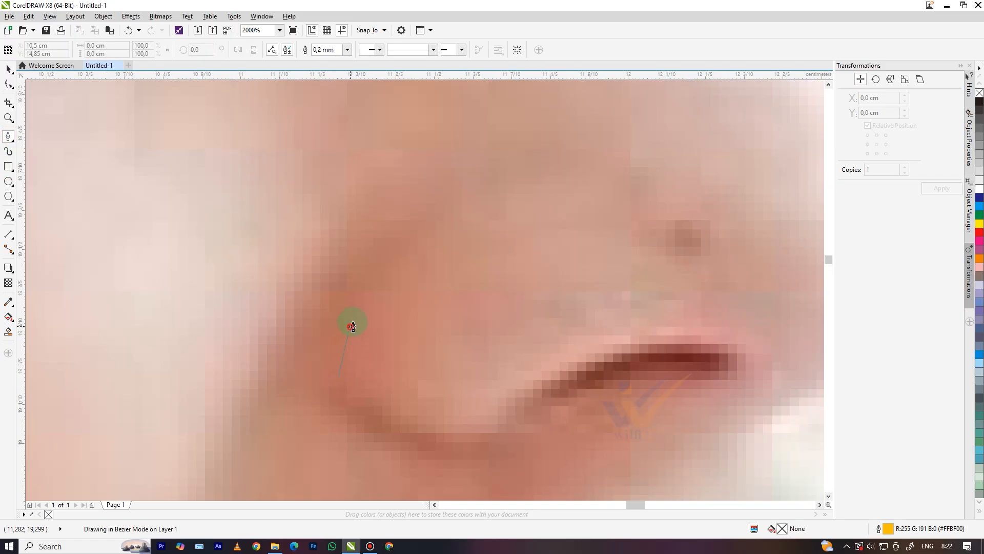
left_click_drag(350, 326, 284, 336)
left_click(400, 252)
scroll(305, 304, "down", 3)
scroll(295, 329, "up", 2)
left_click_drag(336, 271, 387, 208)
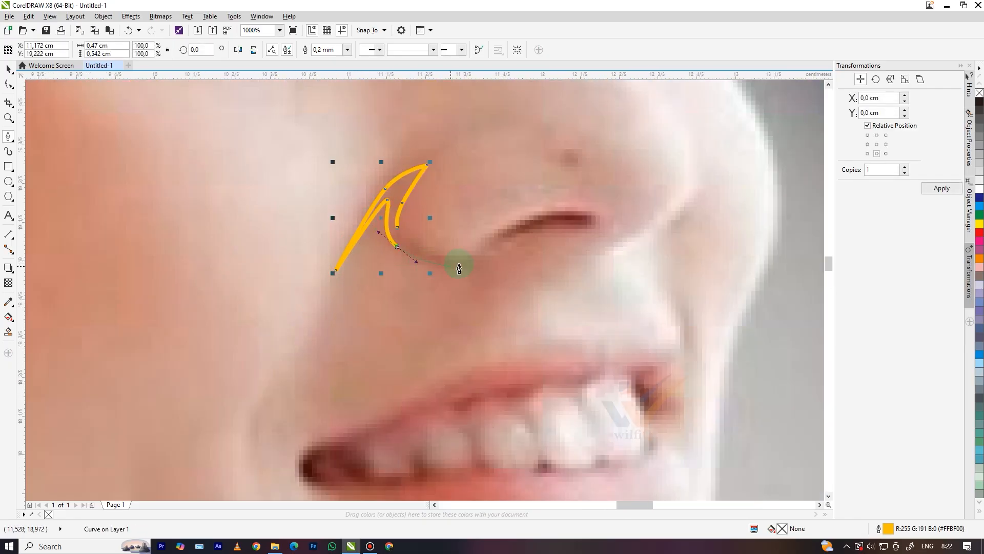
left_click(480, 253)
left_click_drag(562, 226, 590, 233)
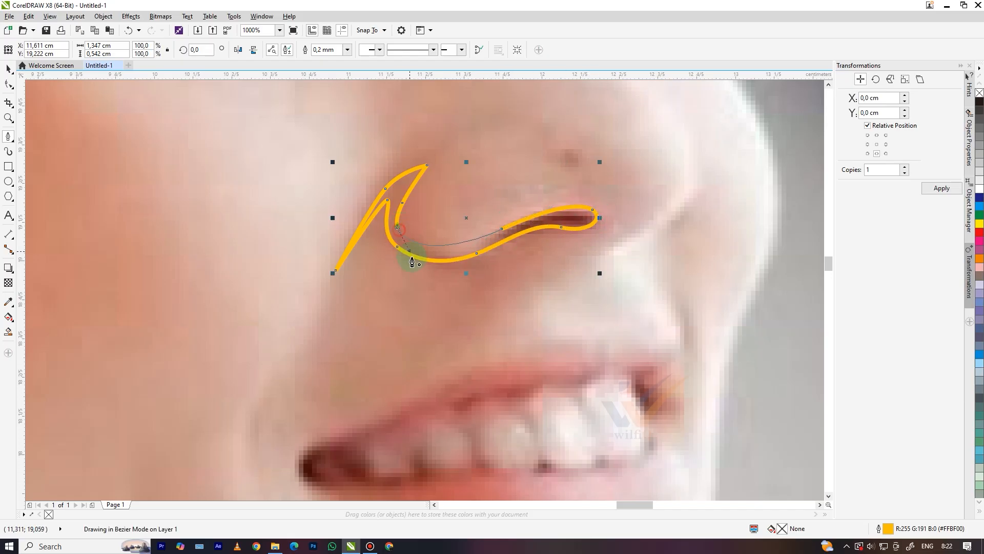
scroll(414, 267, "down", 4)
scroll(472, 237, "up", 5)
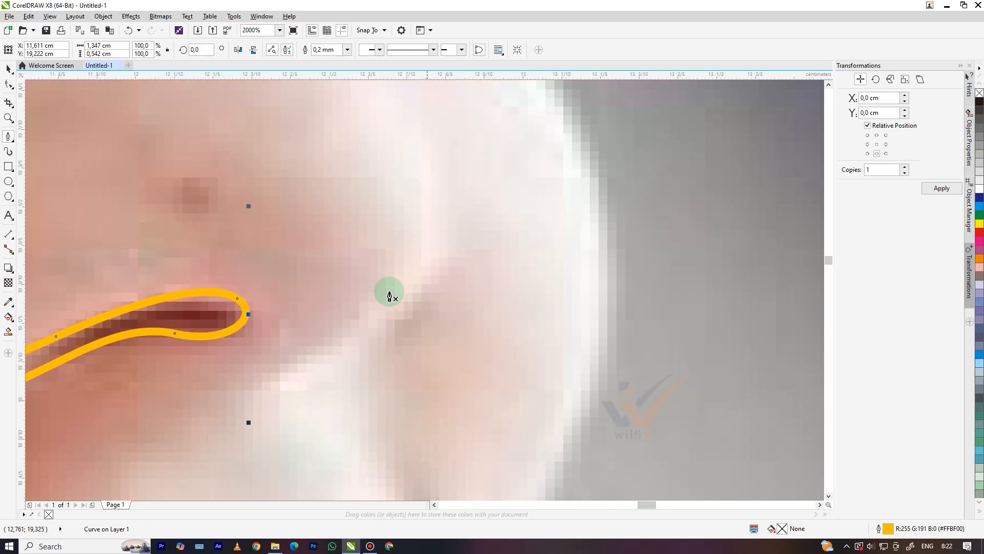
left_click(282, 370)
scroll(353, 350, "down", 3)
left_click_drag(373, 325, 374, 304)
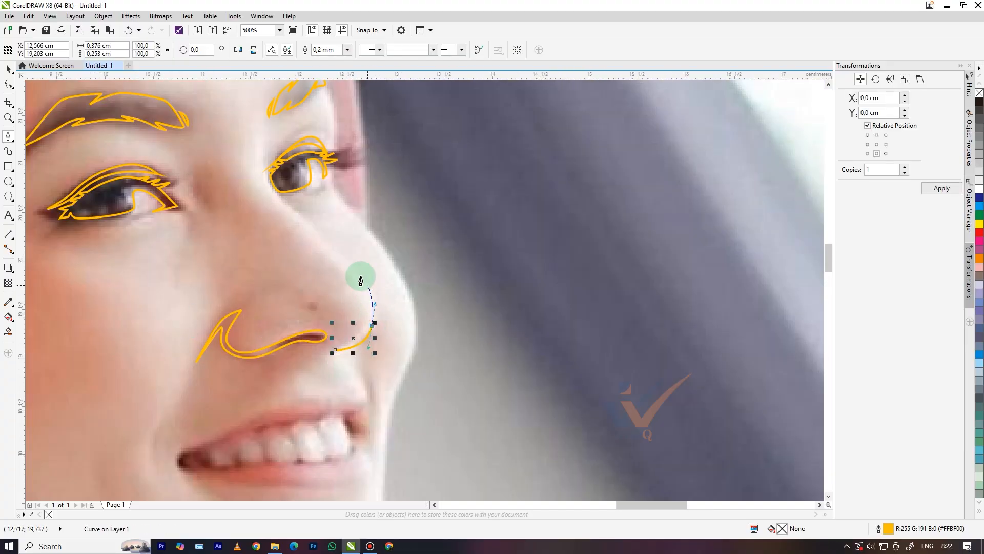
key("ctrl+z")
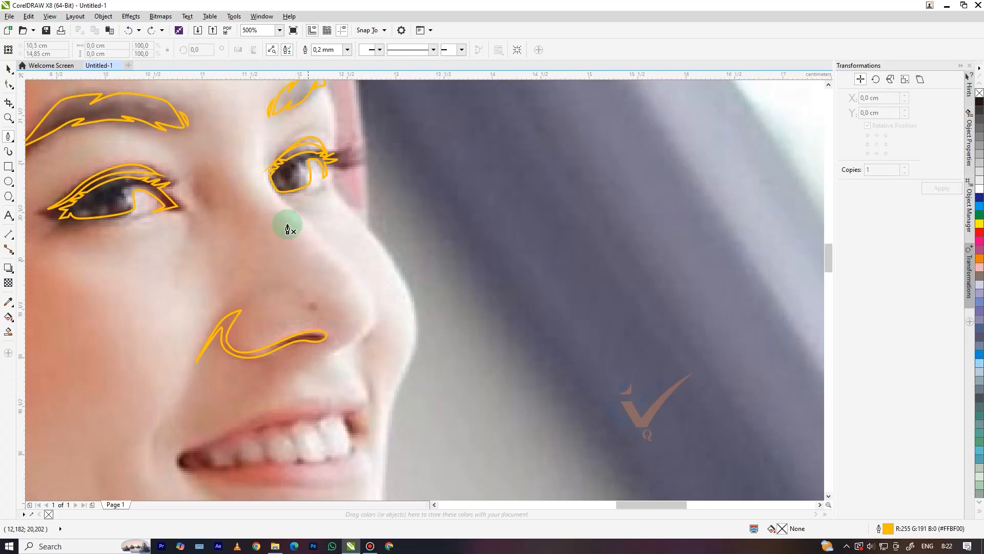
left_click(282, 203)
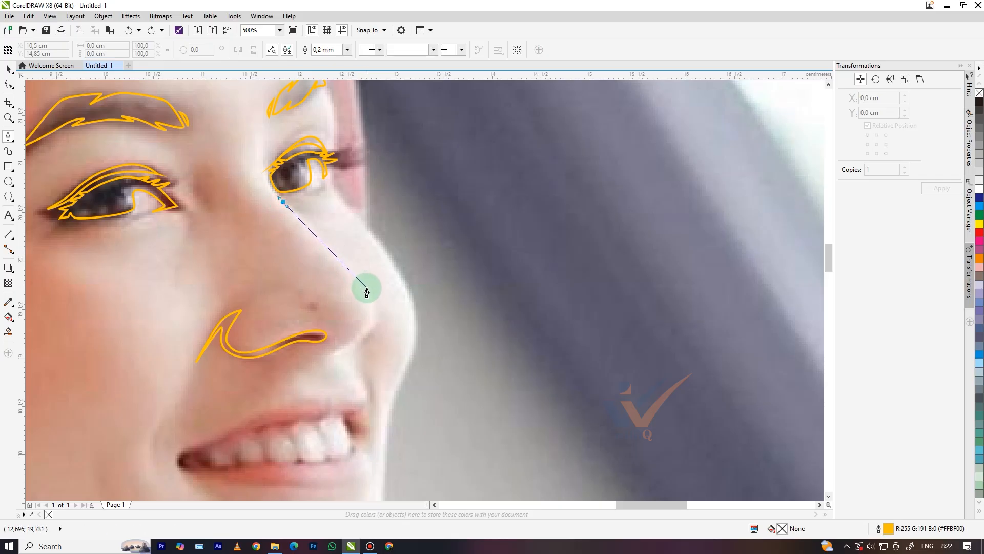
left_click_drag(369, 291, 374, 309)
left_click_drag(353, 342, 340, 350)
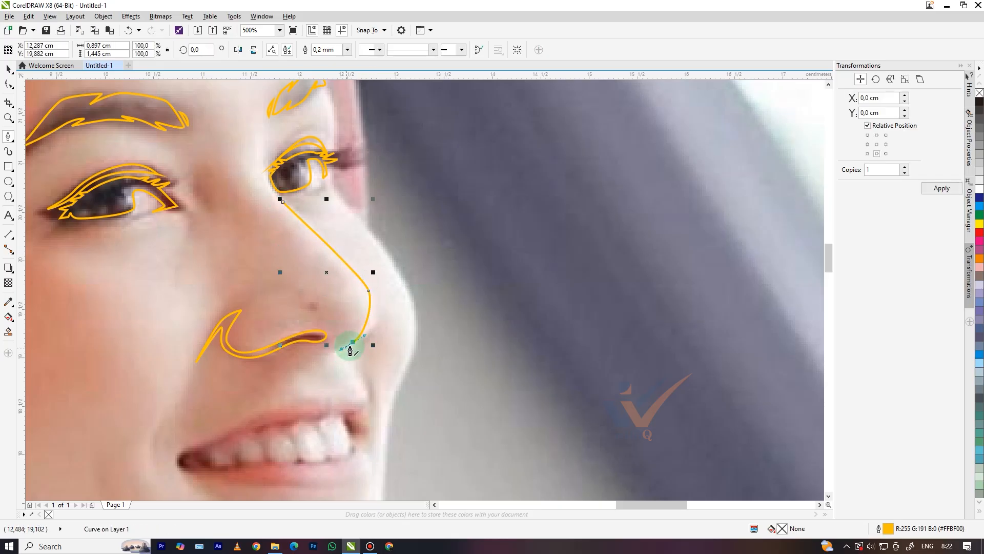
scroll(359, 339, "up", 1)
key("ctrl+z")
key("ctrl+z")
Trace the nose tip and lower bridge as a closed thin tapered shape about 0.74 × 1.27 cm
left_click_drag(332, 352, 338, 351)
left_click(391, 290)
left_click(359, 222)
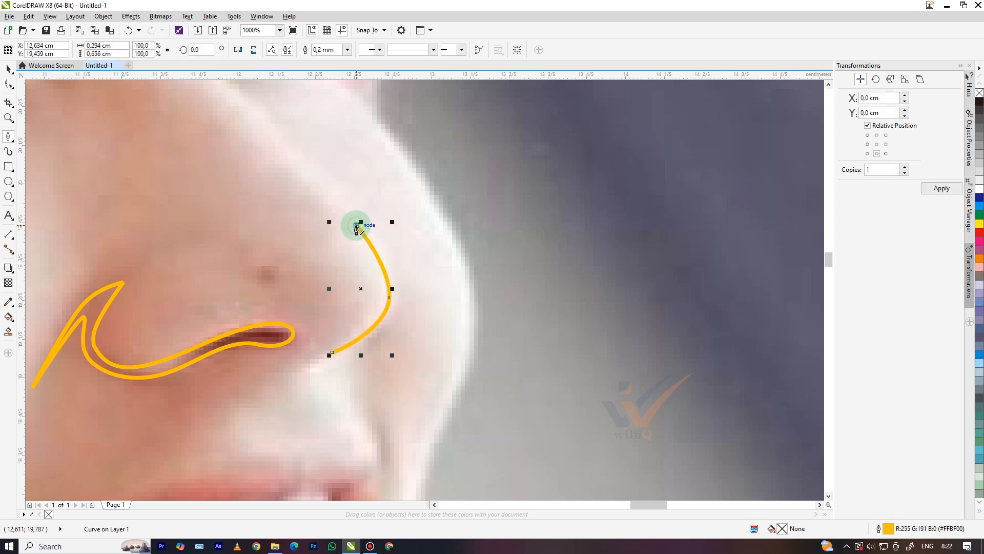
scroll(358, 222, "down", 2)
scroll(333, 212, "up", 1)
scroll(359, 241, "up", 2)
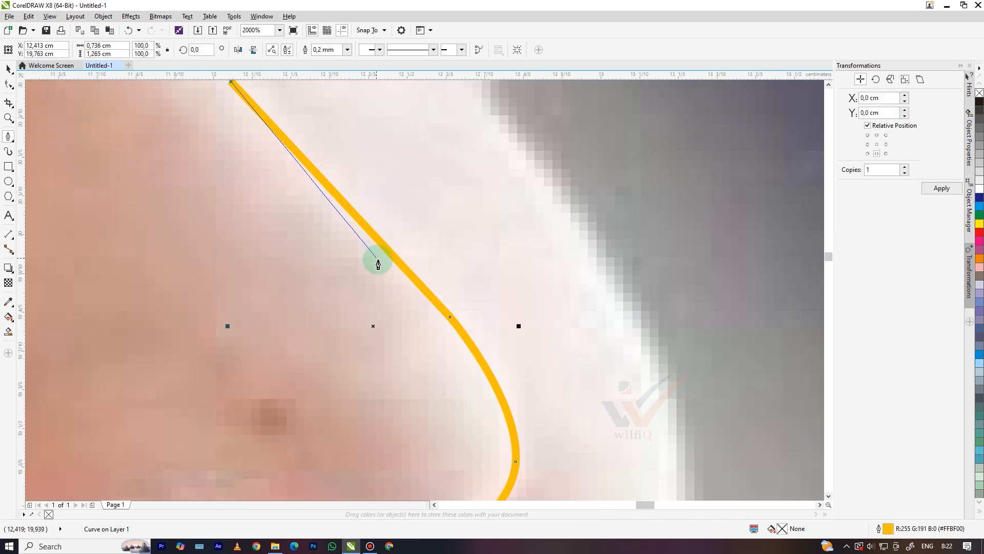
scroll(392, 274, "down", 3)
scroll(408, 290, "up", 2)
left_click(408, 288)
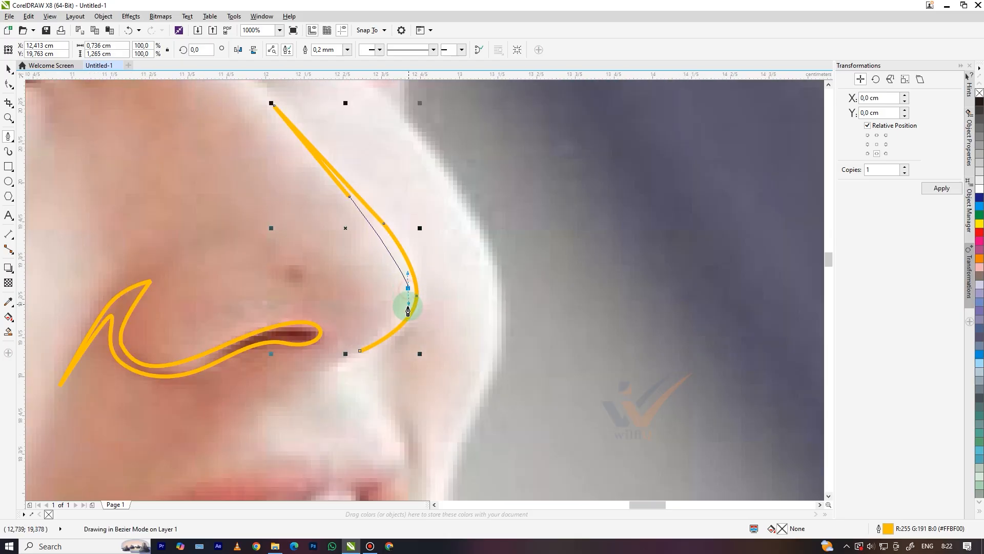
left_click(360, 351)
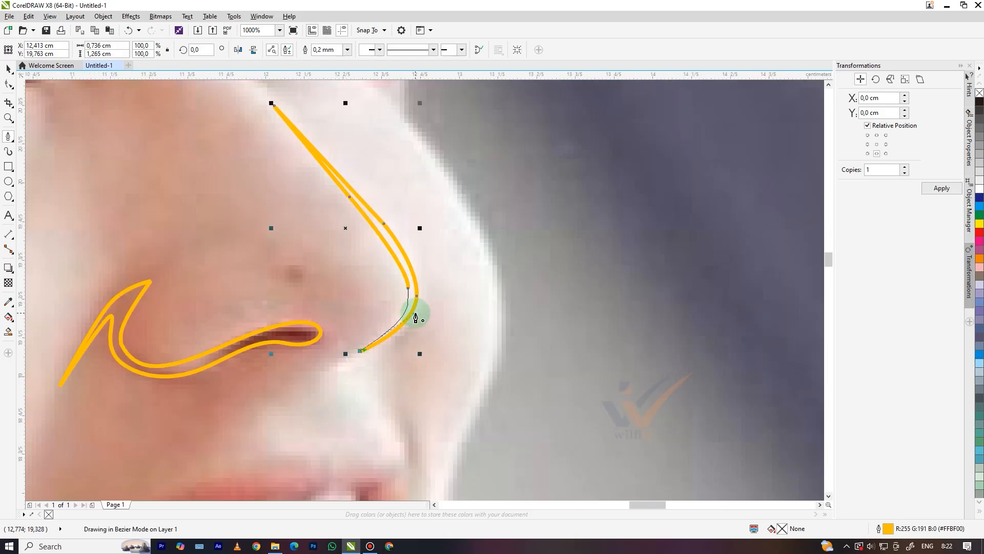
Trace the outer contour of both lips as one closed shape about 2.02 × 0.95 cm
scroll(372, 297, "down", 3)
scroll(369, 313, "up", 3)
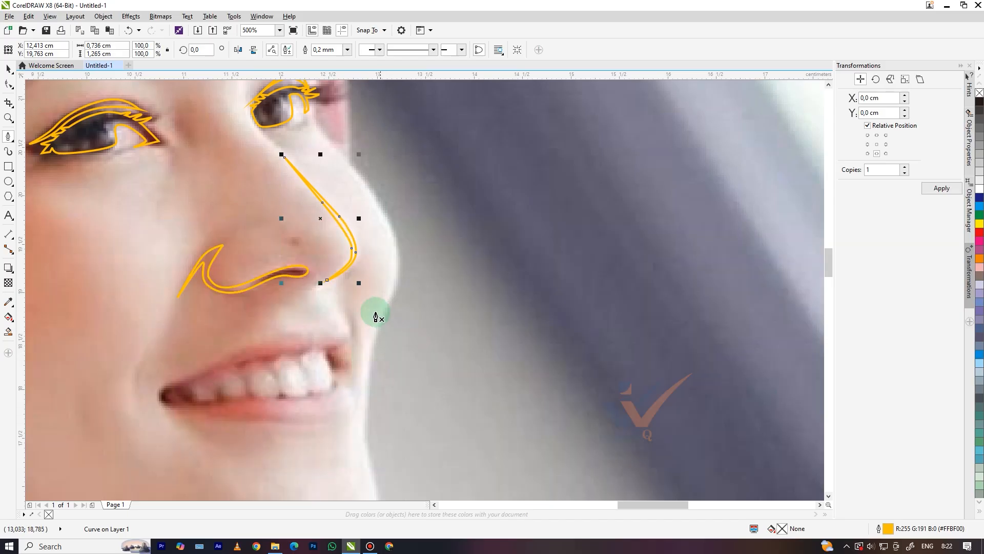
scroll(349, 318, "down", 3)
scroll(285, 334, "up", 3)
left_click(185, 391)
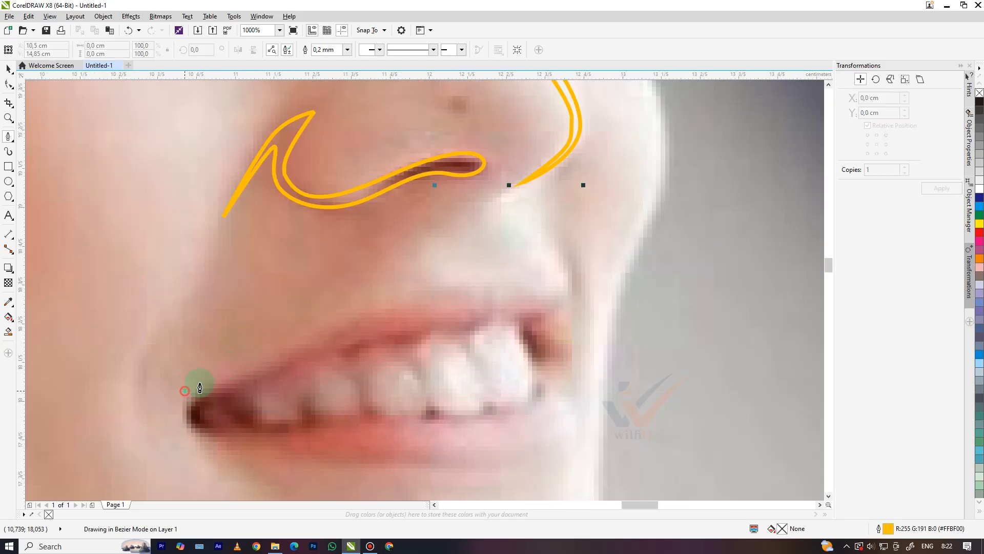
left_click_drag(296, 335, 319, 323)
left_click_drag(429, 282, 559, 324)
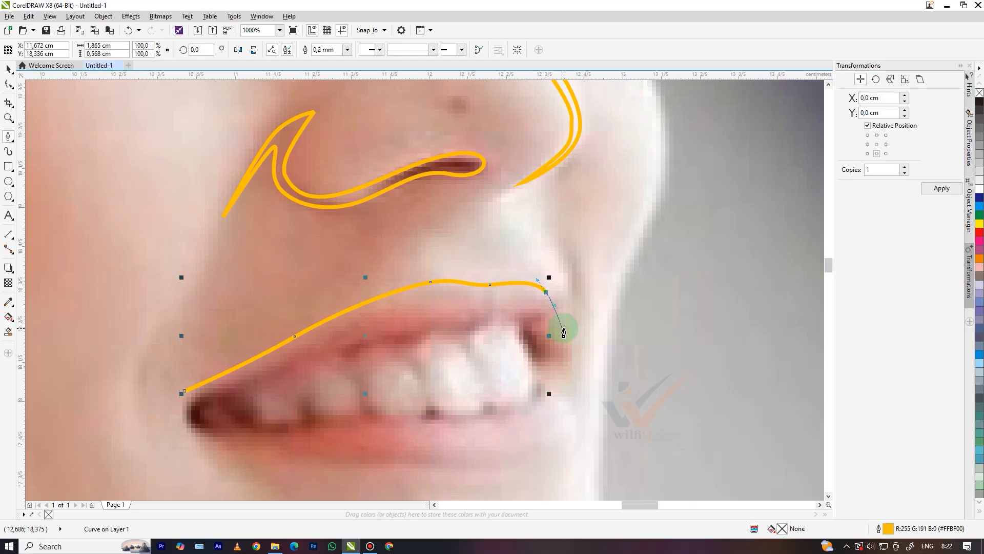
key("ctrl+z")
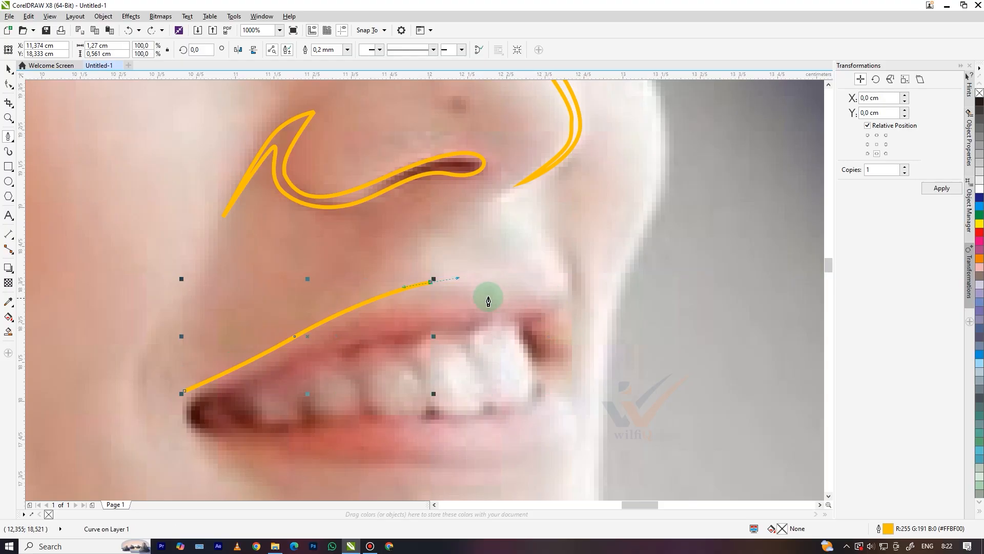
left_click_drag(495, 289, 571, 315)
left_click_drag(558, 368, 573, 433)
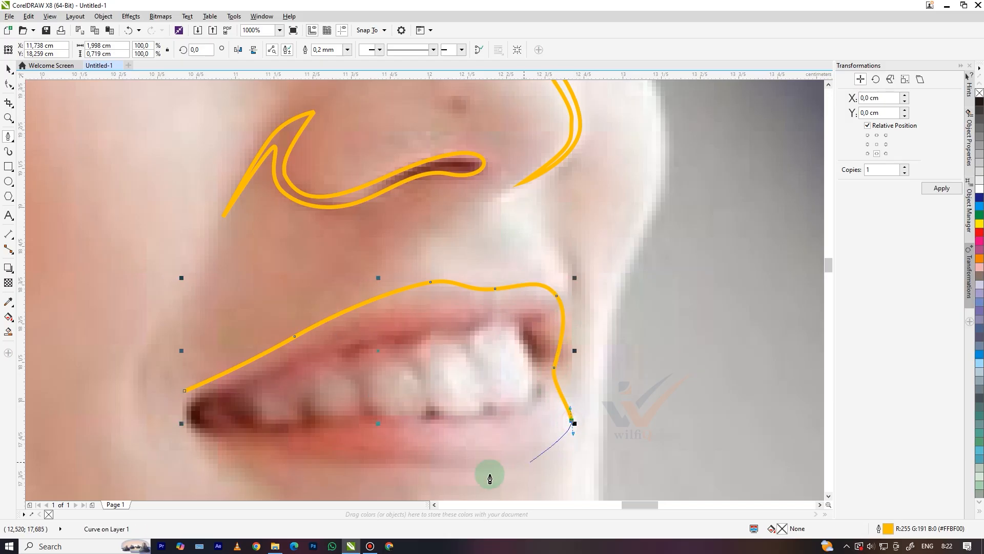
left_click_drag(470, 465, 380, 465)
left_click_drag(259, 448, 177, 417)
Trace the lower edges of the teeth with the Pen tool from the dark mouth corner, making a pointed notch between neighbouring teeth
scroll(175, 391, "down", 2)
scroll(213, 386, "up", 2)
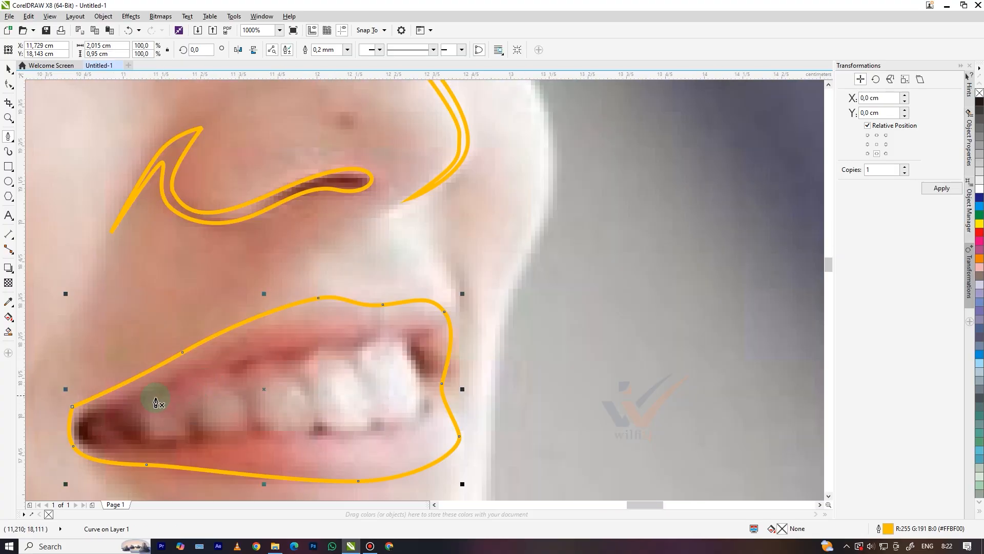
left_click(88, 422)
left_click_drag(110, 438, 133, 441)
left_click_drag(133, 440, 129, 432)
left_click(122, 425)
left_click_drag(149, 441, 270, 439)
left_click(222, 379)
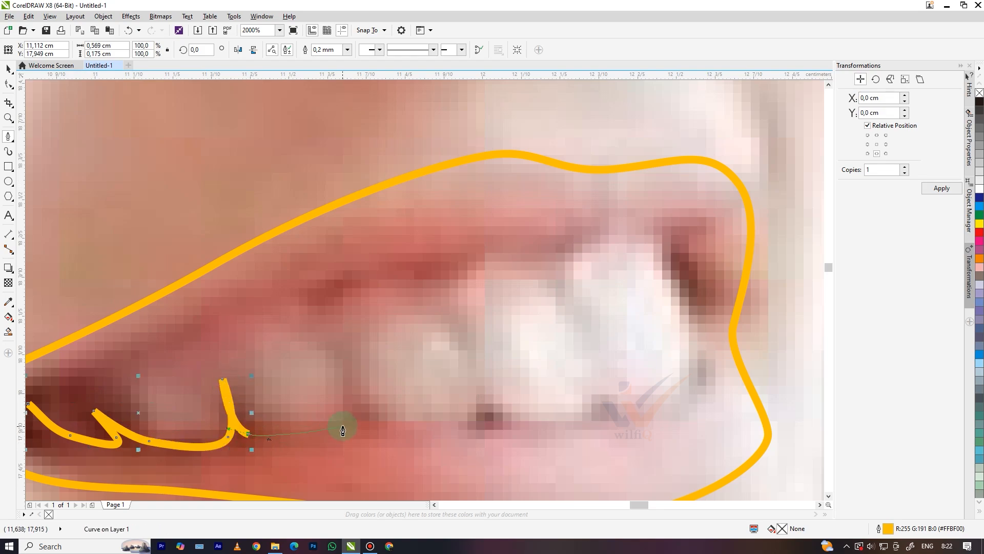
left_click_drag(254, 443, 287, 444)
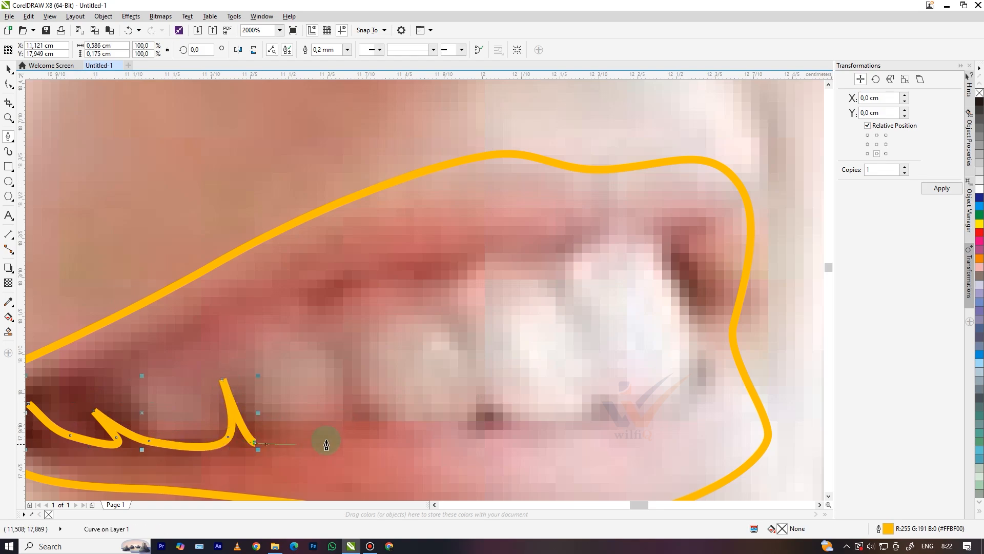
left_click_drag(354, 431, 341, 363)
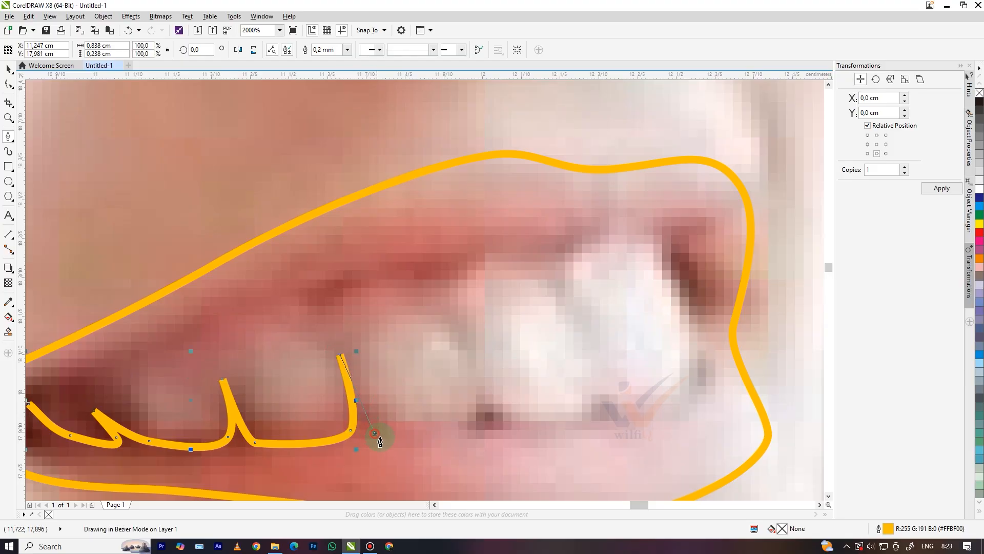
left_click(476, 431)
left_click_drag(462, 332, 481, 378)
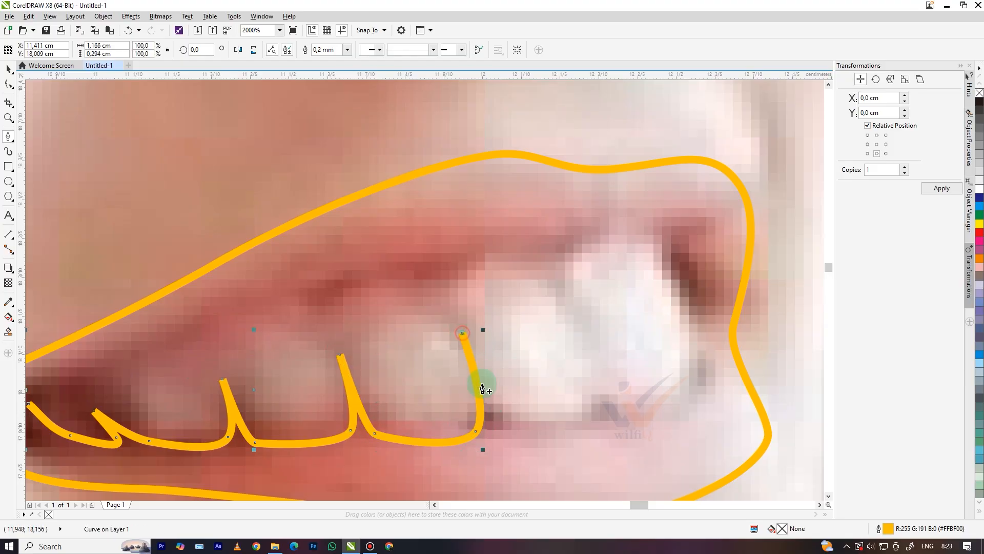
left_click(605, 427)
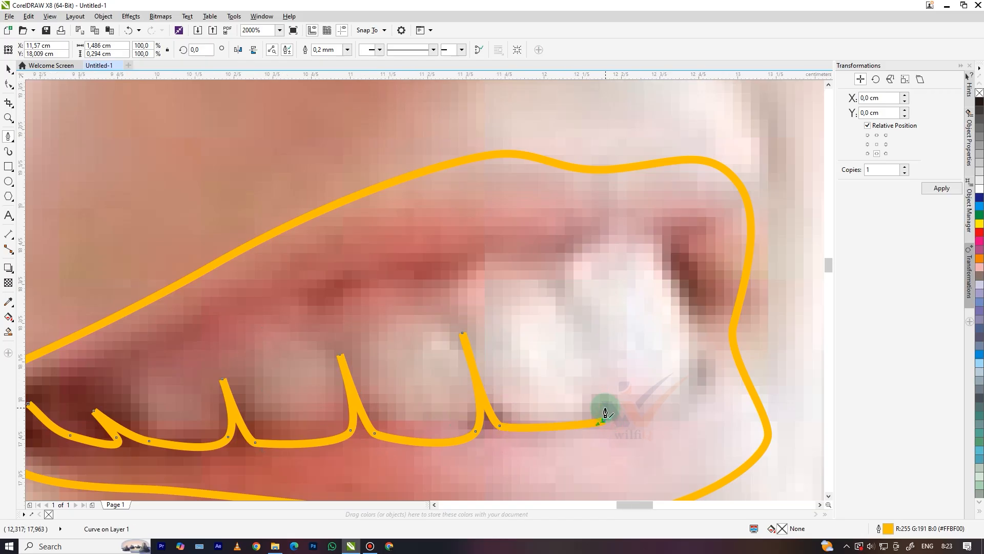
scroll(606, 410, "down", 3)
scroll(600, 390, "up", 2)
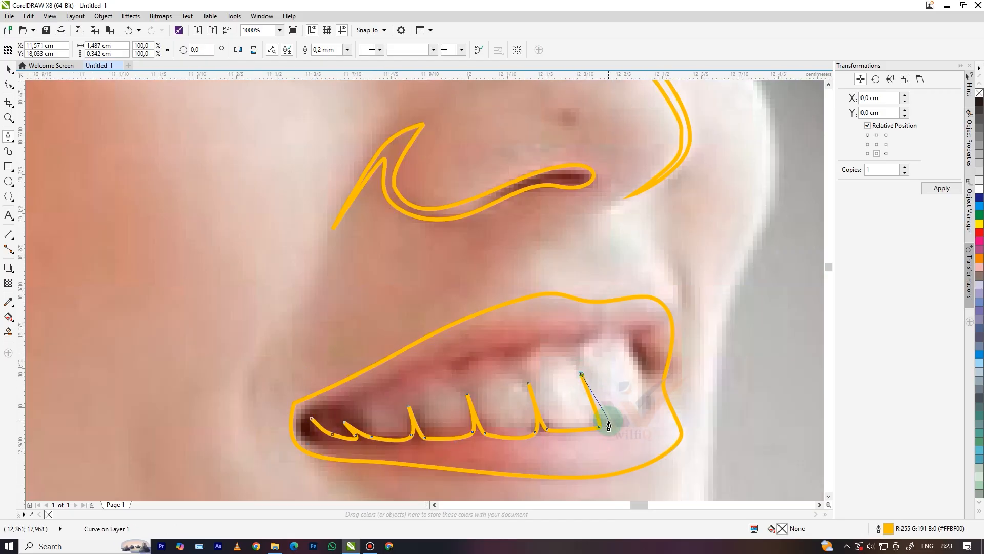
Continue the teeth outline around the large front tooth and back along the upper edges of the next two teeth
scroll(604, 417, "up", 2)
left_click_drag(684, 408, 695, 394)
left_click_drag(634, 256, 610, 238)
left_click(535, 279)
left_click_drag(545, 309, 524, 286)
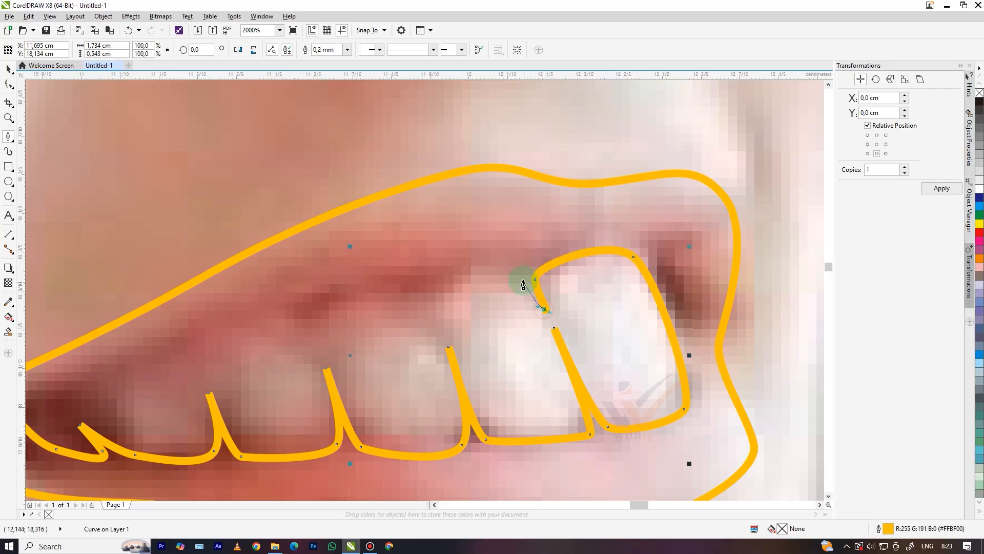
left_click_drag(440, 291, 441, 338)
left_click(417, 294)
left_click_drag(323, 309, 325, 355)
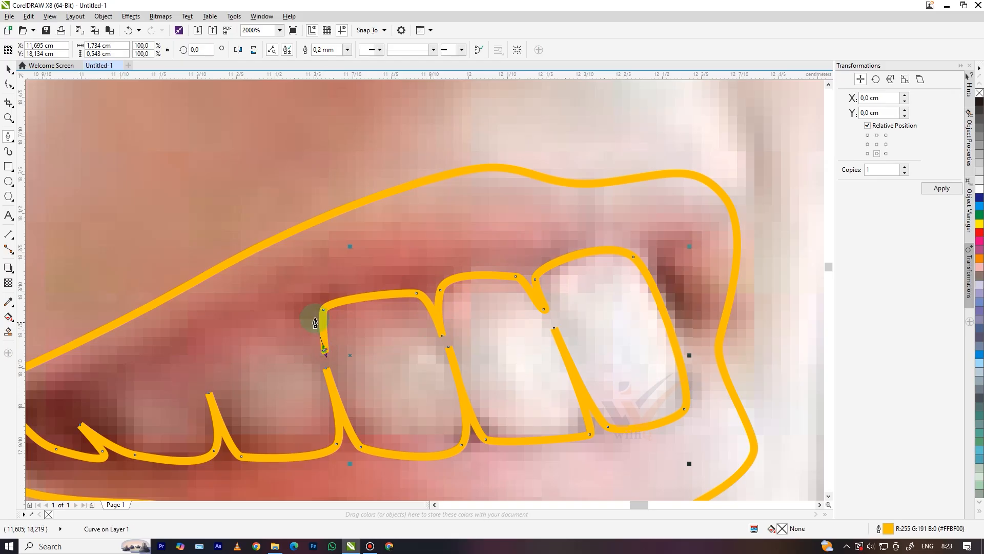
Trace the upper edges of the remaining teeth back to the mouth corner, closing the teeth shape at about 1.74 × 0.54 cm
scroll(305, 316, "down", 5)
scroll(367, 331, "up", 5)
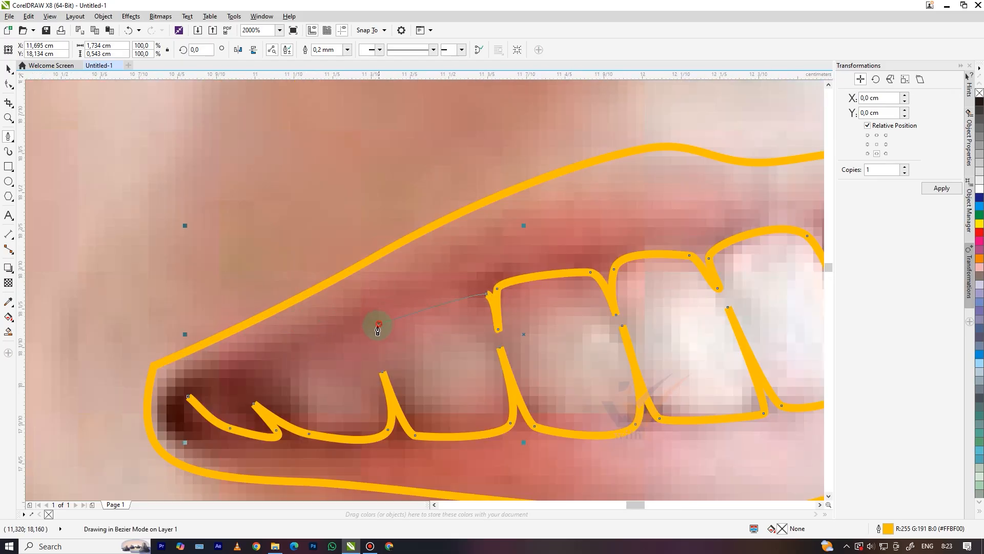
left_click(379, 351)
left_click_drag(378, 346, 341, 332)
left_click_drag(250, 360, 235, 368)
left_click(243, 387)
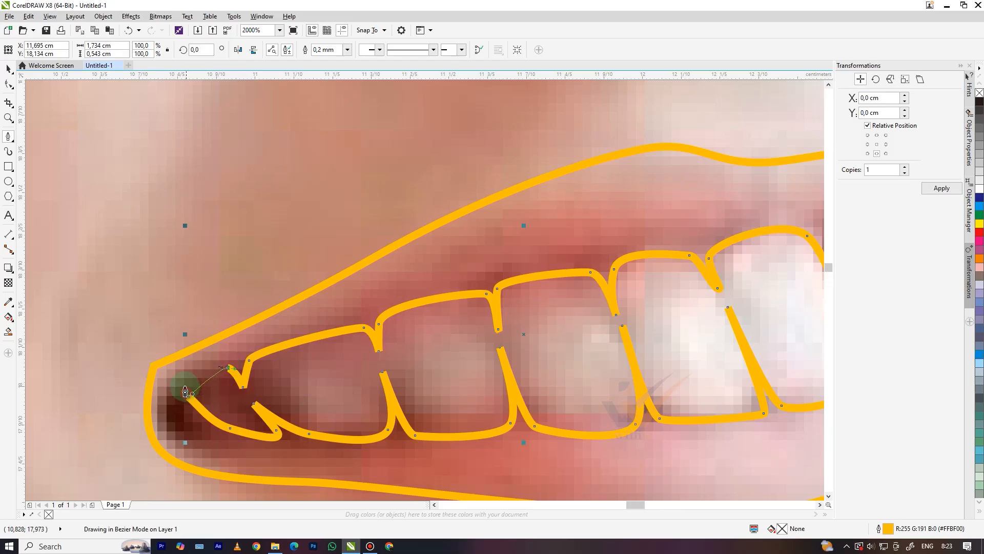
left_click(174, 386)
scroll(176, 378, "down", 5)
scroll(205, 354, "up", 4)
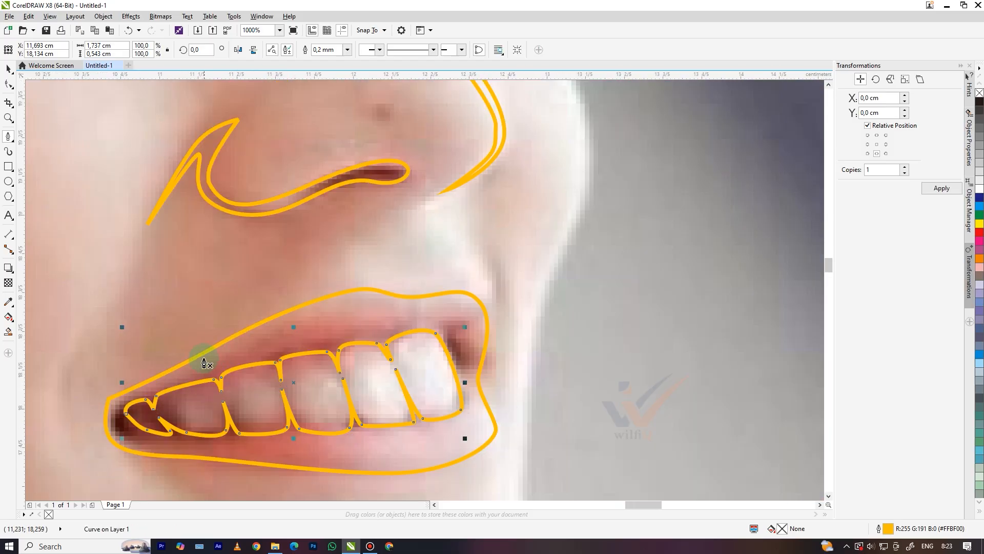
Trace the upper lip's inner area as a curved shape about 1.64 × 0.45 cm between the lip contour and the teeth
scroll(204, 363, "up", 1)
left_click_drag(429, 263, 432, 262)
left_click_drag(563, 238, 585, 251)
left_click_drag(662, 253, 720, 300)
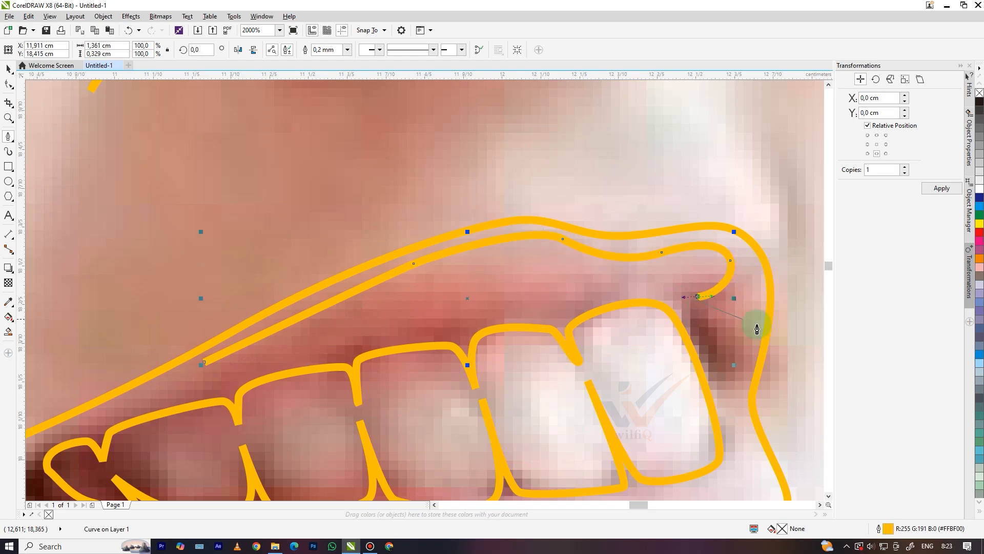
key("ctrl+z")
left_click_drag(758, 282, 767, 325)
left_click_drag(737, 365, 698, 326)
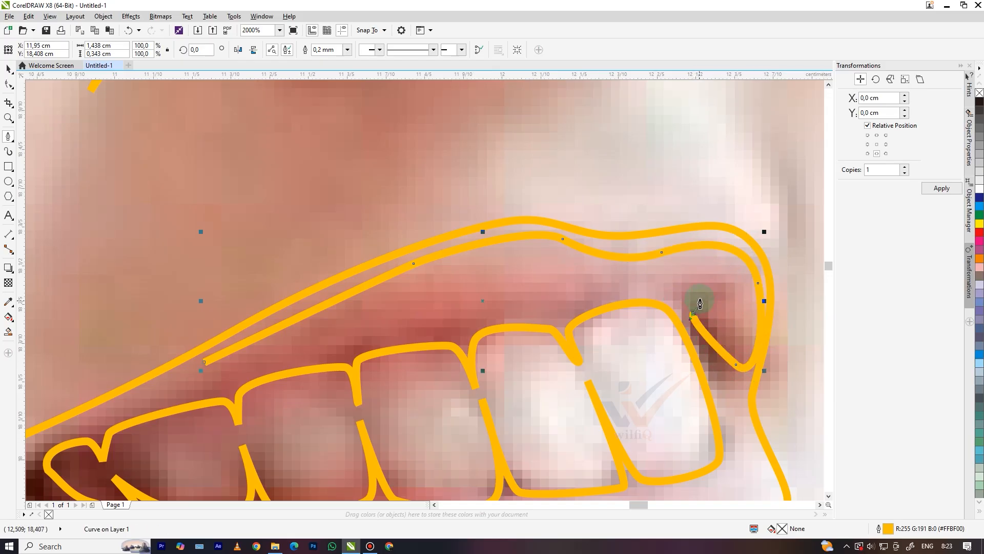
left_click_drag(555, 308, 555, 308)
left_click_drag(417, 327, 369, 346)
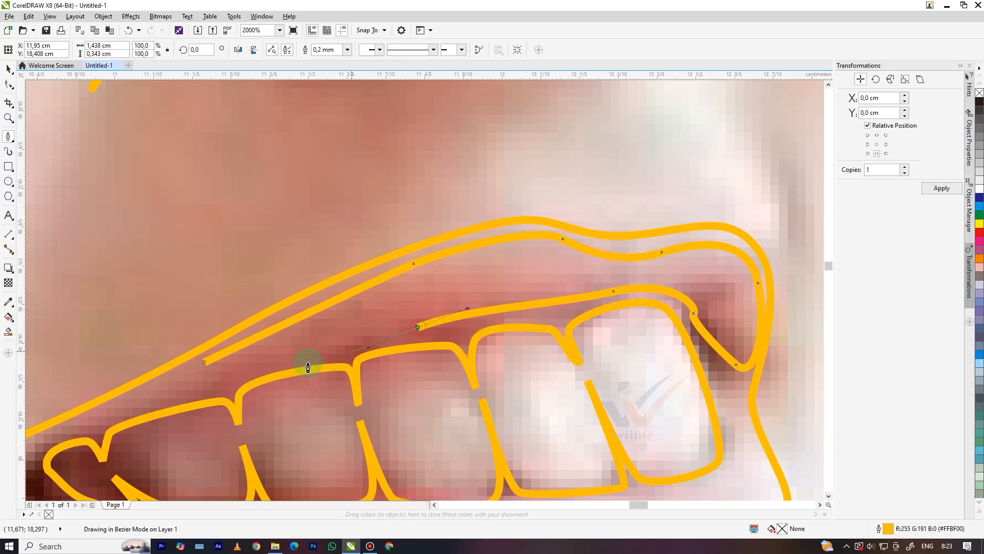
left_click_drag(159, 402, 159, 401)
left_click(125, 407)
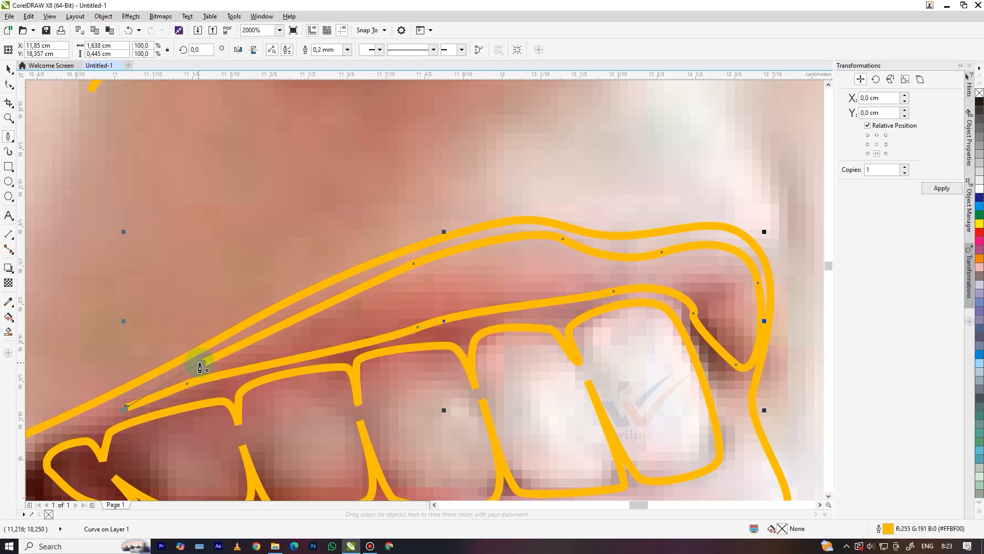
Trace the lower lip's inner area as a closed shape about 1.44 × 0.24 cm between the teeth and the lip contour
scroll(431, 284, "down", 3)
scroll(441, 325, "up", 2)
scroll(394, 315, "up", 1)
left_click_drag(225, 294, 239, 293)
left_click_drag(494, 282, 496, 281)
left_click_drag(599, 268, 646, 261)
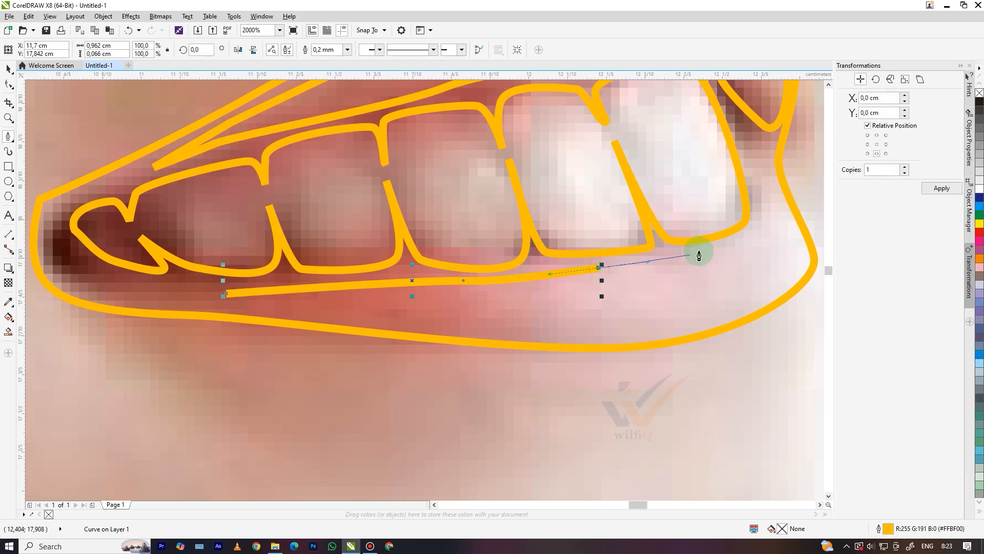
left_click_drag(735, 241, 767, 229)
left_click(784, 246)
left_click_drag(692, 323, 636, 335)
left_click_drag(226, 294, 298, 323)
Trace a curved highlight and a small triangular highlight as closed shapes in the iris of the left-hand eye
scroll(547, 344, "down", 3)
scroll(552, 327, "down", 1)
scroll(478, 303, "up", 1)
scroll(461, 260, "down", 1)
scroll(445, 237, "up", 1)
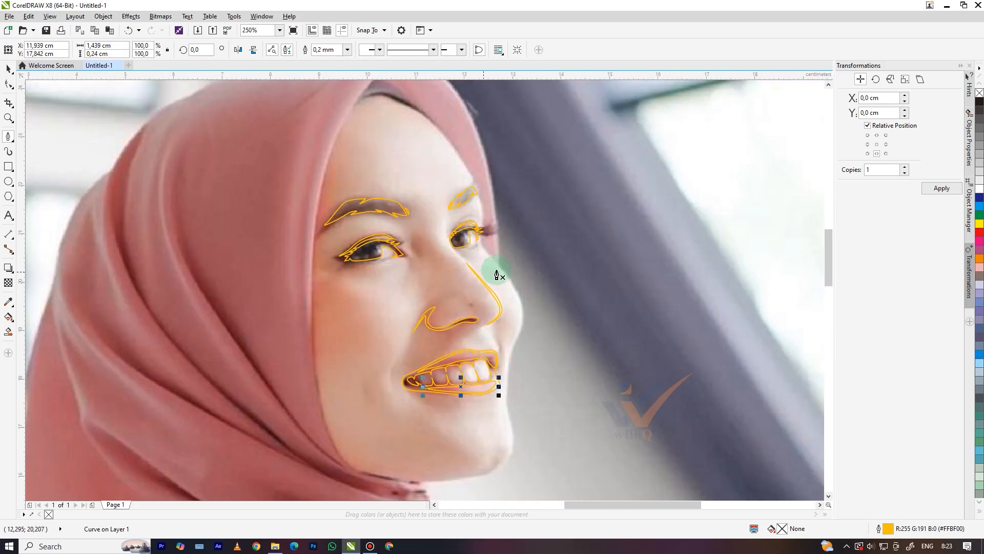
scroll(377, 254, "up", 3)
left_click(365, 226)
left_click_drag(366, 261, 345, 276)
left_click_drag(349, 292, 356, 306)
left_click_drag(410, 278, 413, 251)
left_click_drag(365, 227, 388, 201)
left_click(323, 268)
left_click_drag(309, 305, 294, 308)
mouse_move(283, 295)
left_mouse_down()
mouse_move(294, 285)
mouse_move(289, 270)
left_mouse_up()
Trace a crescent-like highlight and a small highlight about 0.08 × 0.10 cm as closed shapes in the right-hand eye's iris
scroll(287, 271, "down", 3)
scroll(423, 237, "up", 3)
left_click(181, 336)
left_click_drag(217, 380, 216, 399)
left_click_drag(169, 415, 167, 410)
left_click_drag(181, 370, 169, 357)
left_click(182, 336)
left_click(153, 364)
left_click_drag(157, 393, 150, 401)
left_click(129, 403)
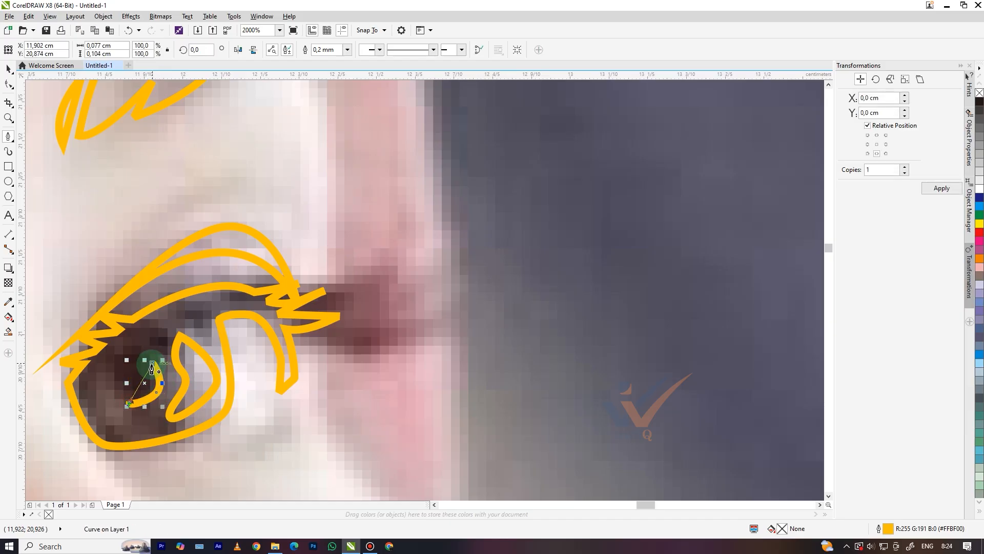
left_click(152, 368)
Start the face outline at the lower cheek, following the hijab's inner edge up and over the forehead
scroll(259, 380, "down", 6)
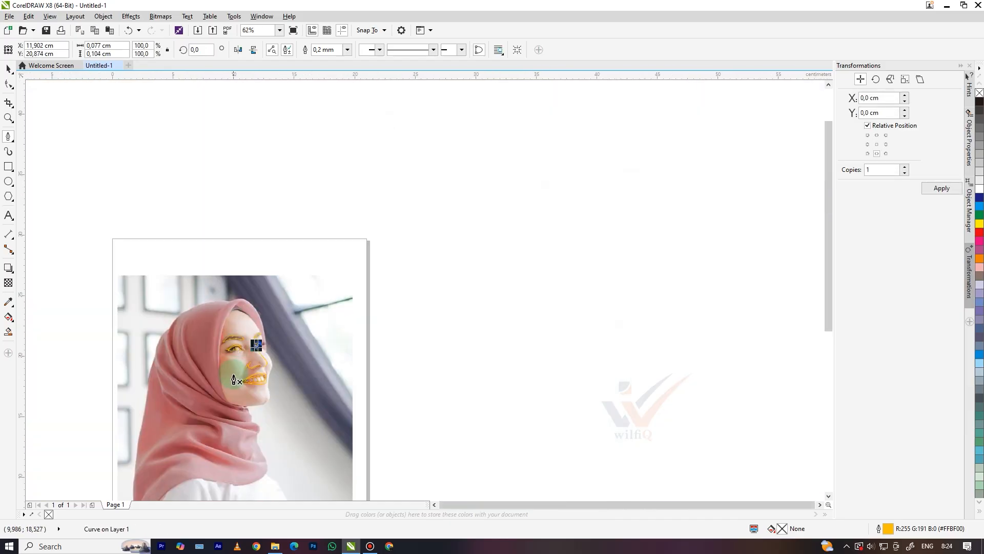
scroll(233, 380, "up", 3)
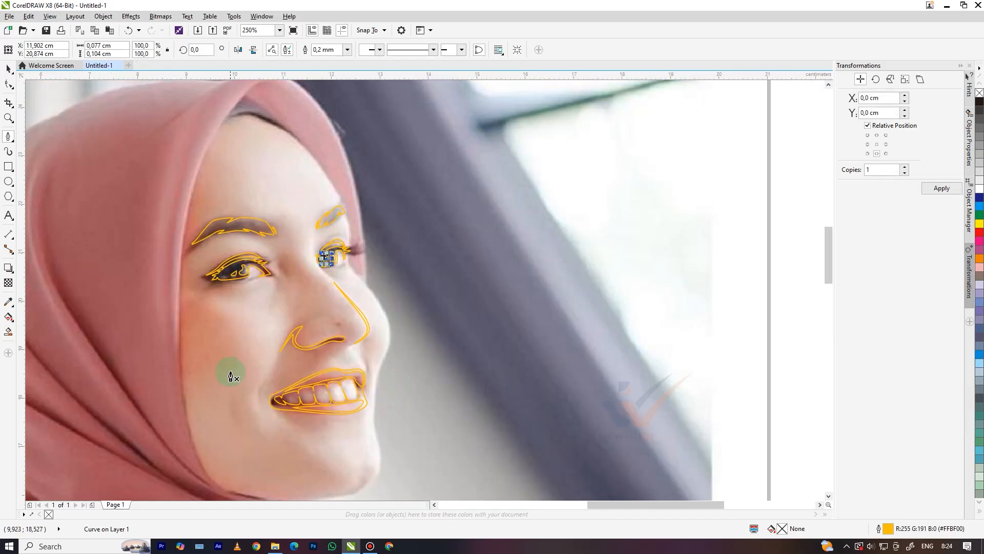
left_click(191, 436)
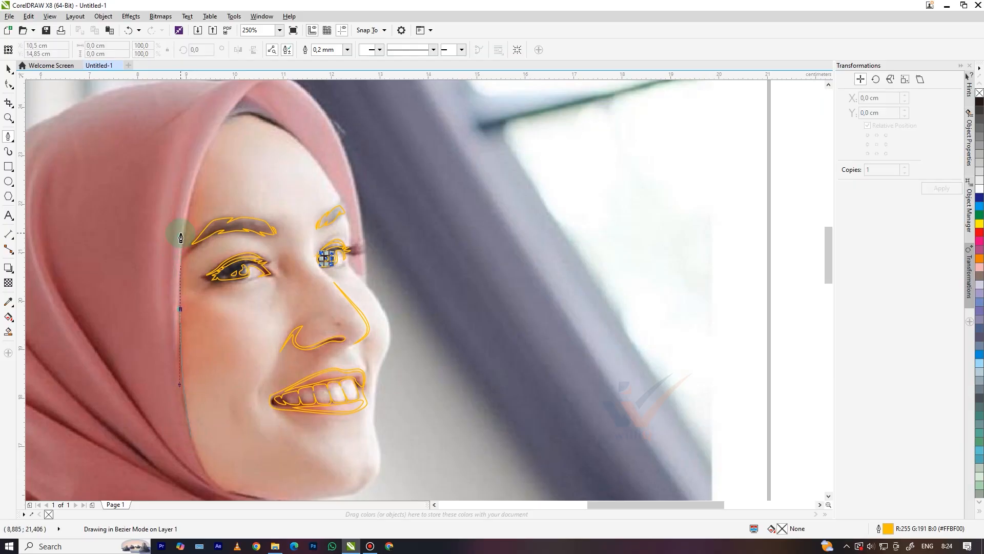
scroll(181, 238, "down", 3)
scroll(199, 187, "up", 3)
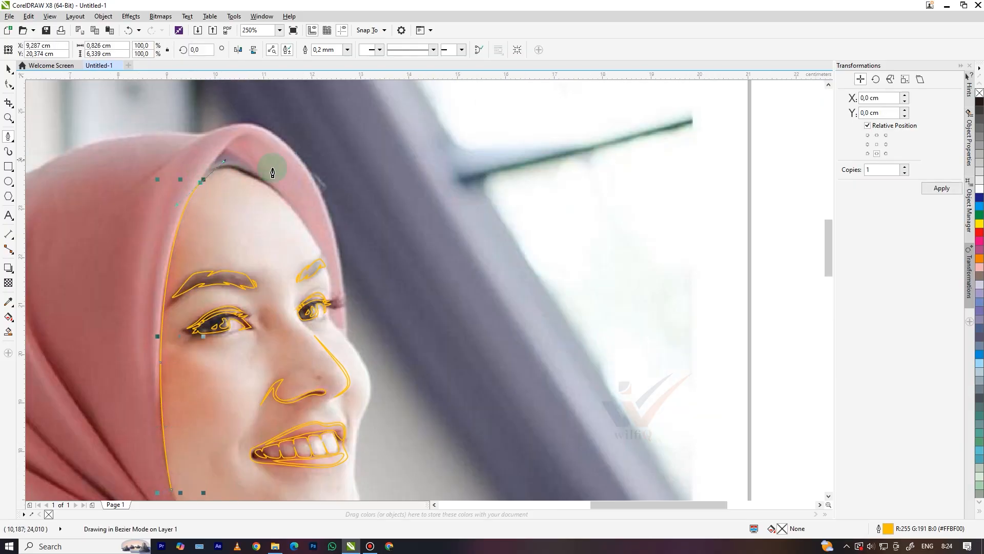
scroll(325, 259, "up", 3)
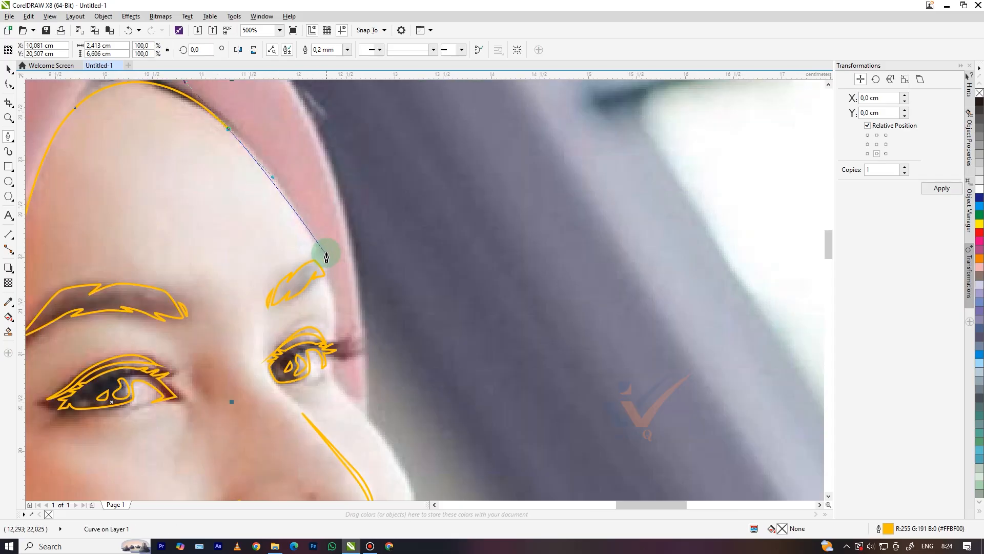
Continue the face outline from the forehead down past the right-hand eyebrow and eye to the far cheek
left_click_drag(333, 293, 347, 355)
left_click(342, 419)
scroll(294, 277, "down", 5)
scroll(310, 307, "up", 5)
left_click_drag(250, 219, 262, 250)
scroll(272, 262, "down", 5)
scroll(282, 275, "up", 5)
left_click_drag(316, 294, 330, 326)
scroll(306, 390, "down", 5)
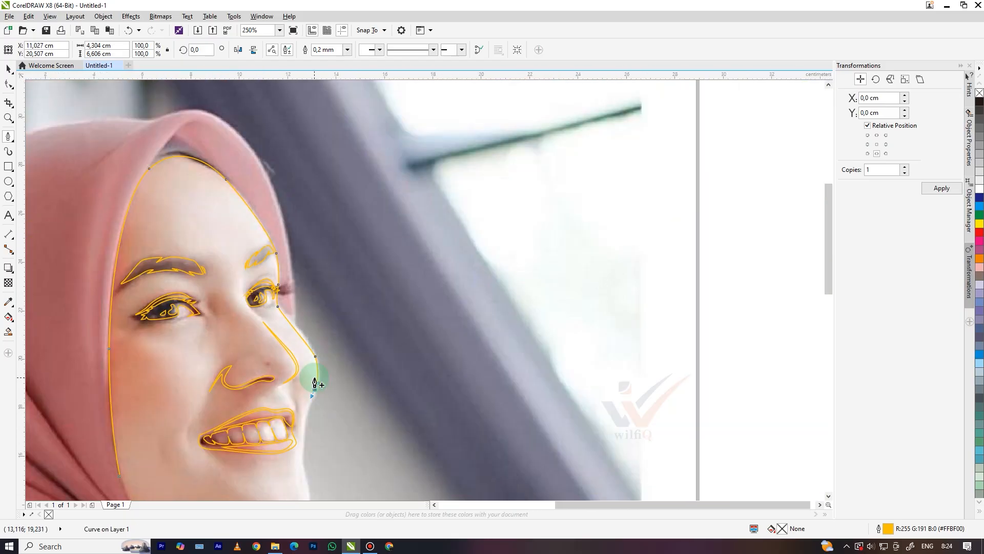
Extend the face outline from the far cheek down beside the mouth towards the chin
scroll(310, 395, "up", 4)
scroll(314, 404, "up", 1)
scroll(296, 391, "down", 5)
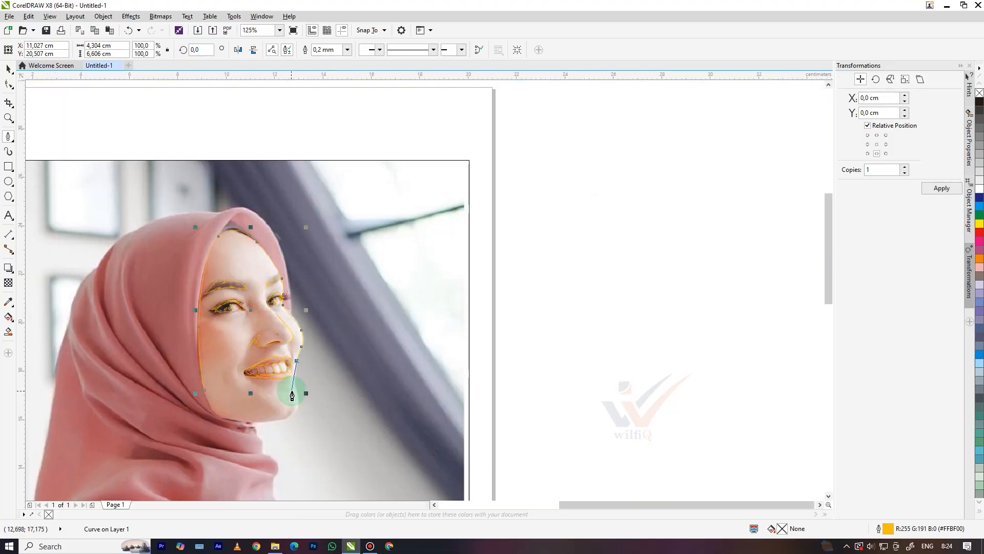
scroll(313, 340, "up", 5)
left_click_drag(314, 305, 316, 350)
scroll(310, 359, "down", 5)
scroll(300, 331, "up", 4)
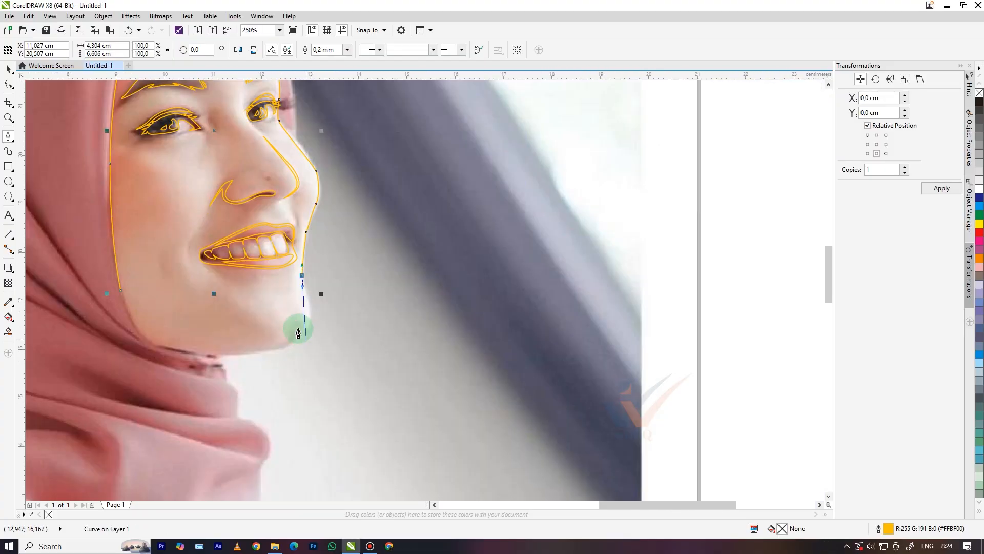
Trace the chin and jawline back to the start, closing the face outline at about 4.30 × 7.88 cm
scroll(322, 328, "up", 2)
left_click_drag(301, 307, 266, 374)
left_click_drag(185, 398, 123, 409)
scroll(443, 376, "down", 5)
scroll(387, 374, "up", 4)
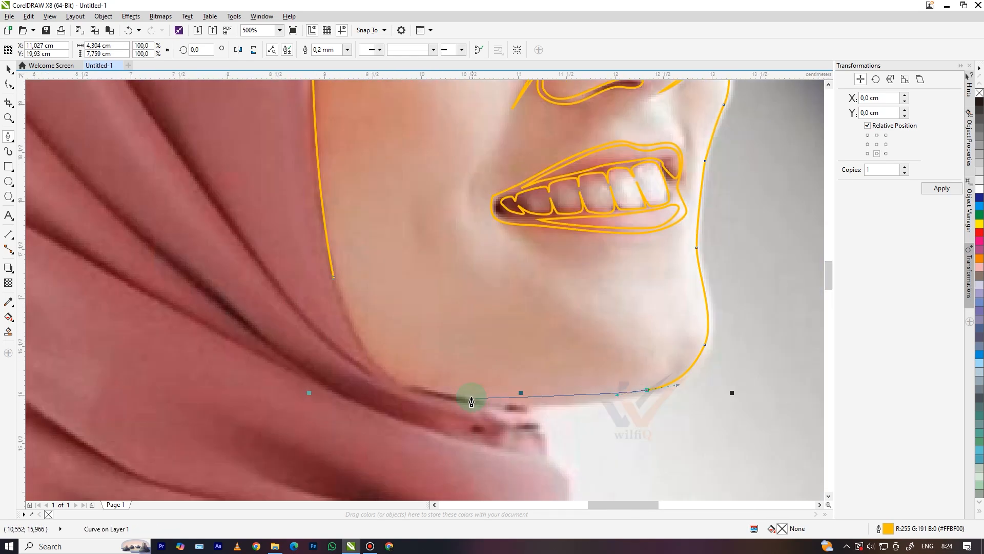
left_click_drag(399, 390, 358, 369)
Trace the upper nose bridge beside the right-hand eye as a thin closed shape about 0.15 × 0.56 cm
scroll(398, 363, "down", 2)
scroll(484, 279, "up", 2)
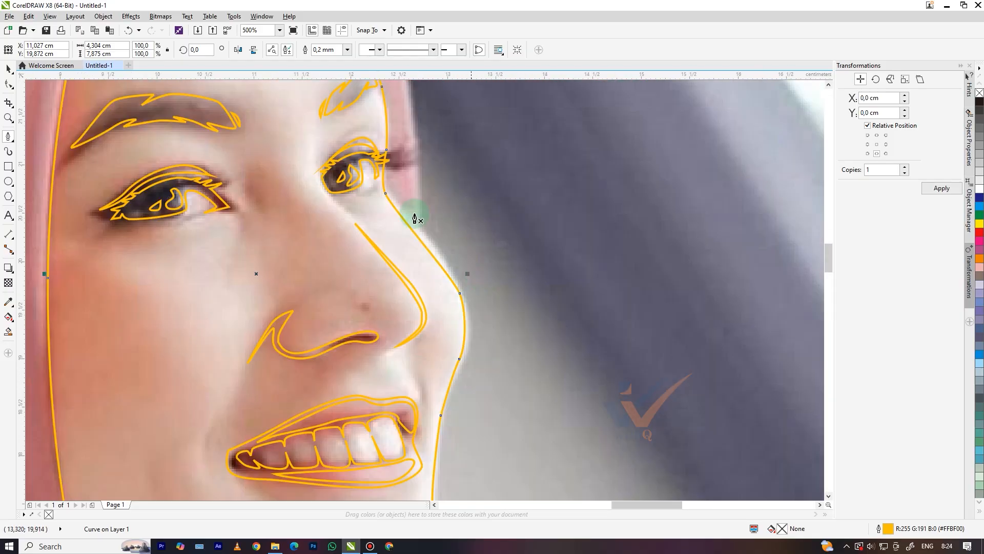
scroll(410, 208, "down", 2)
scroll(389, 199, "up", 2)
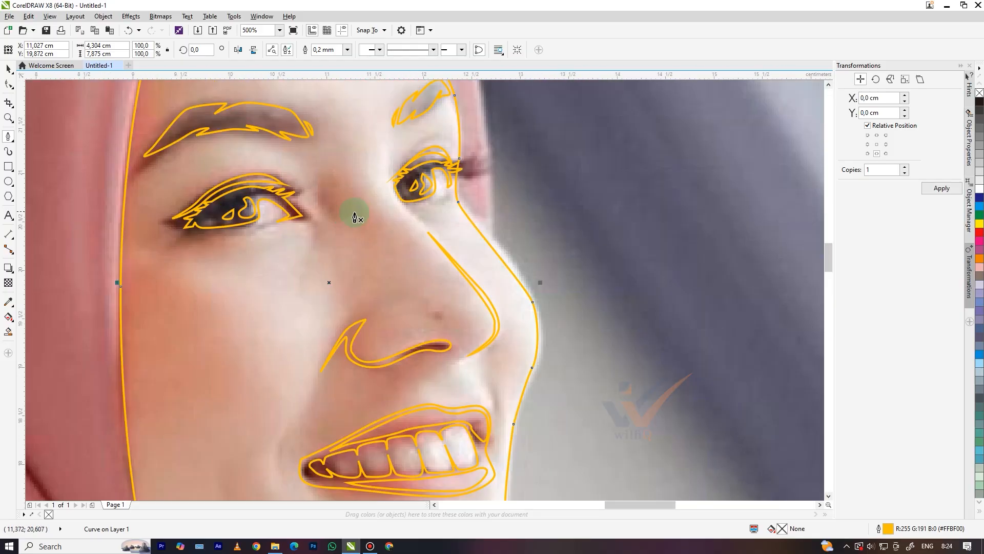
scroll(318, 219, "up", 1)
scroll(347, 187, "down", 1)
scroll(391, 164, "up", 1)
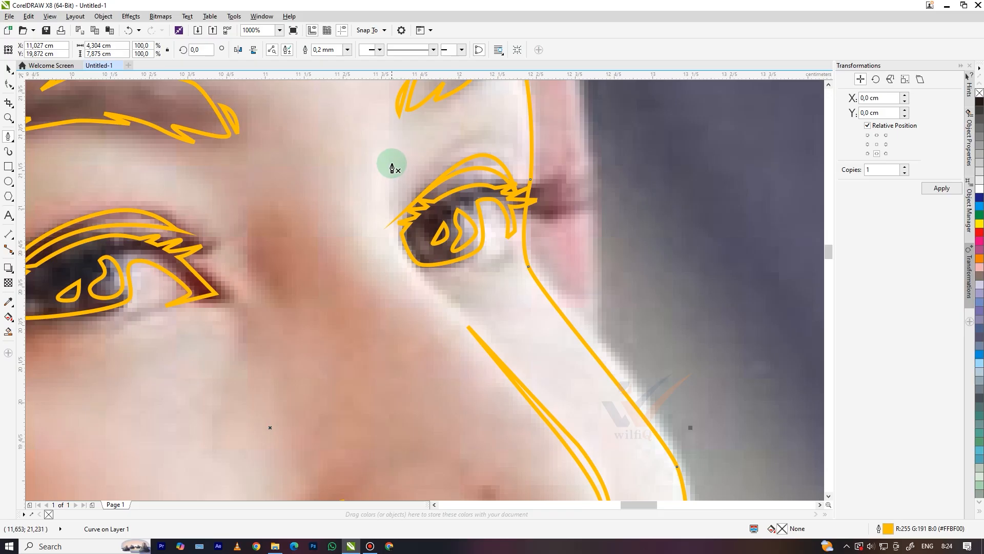
left_click(391, 162)
left_click(414, 270)
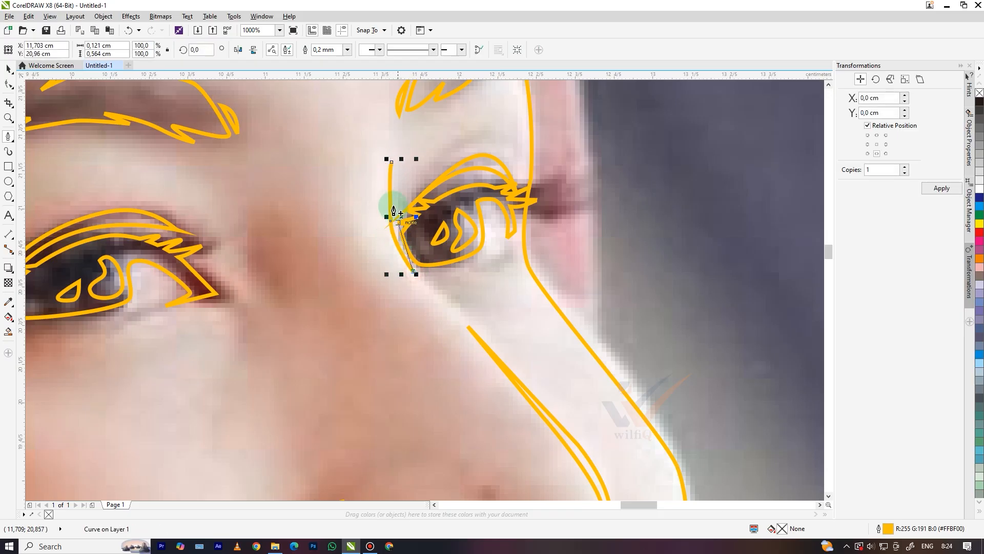
left_click_drag(391, 163, 365, 246)
Start the outer silhouette at the hijab's rear edge and trace it up towards the back of the head
scroll(365, 245, "down", 2)
scroll(384, 261, "down", 1)
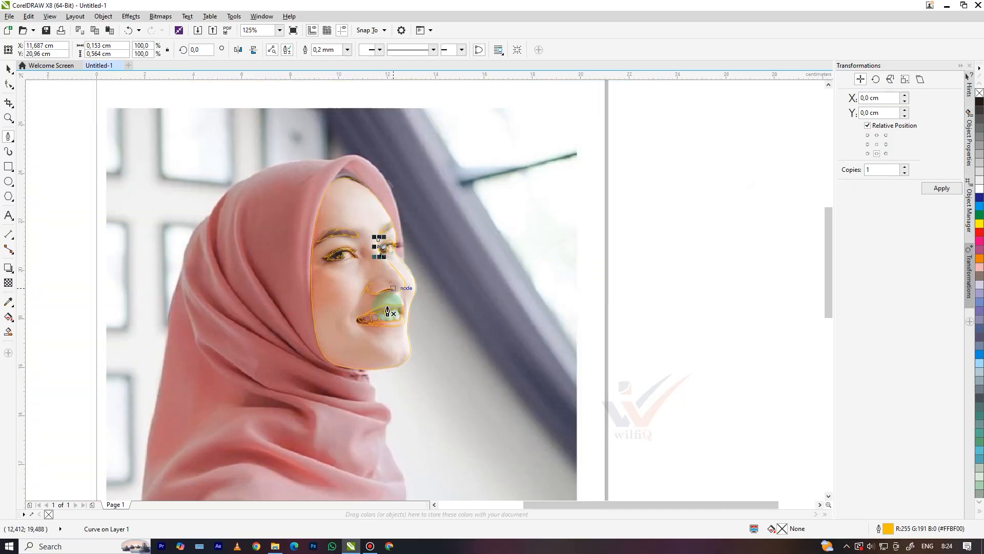
left_click(155, 418)
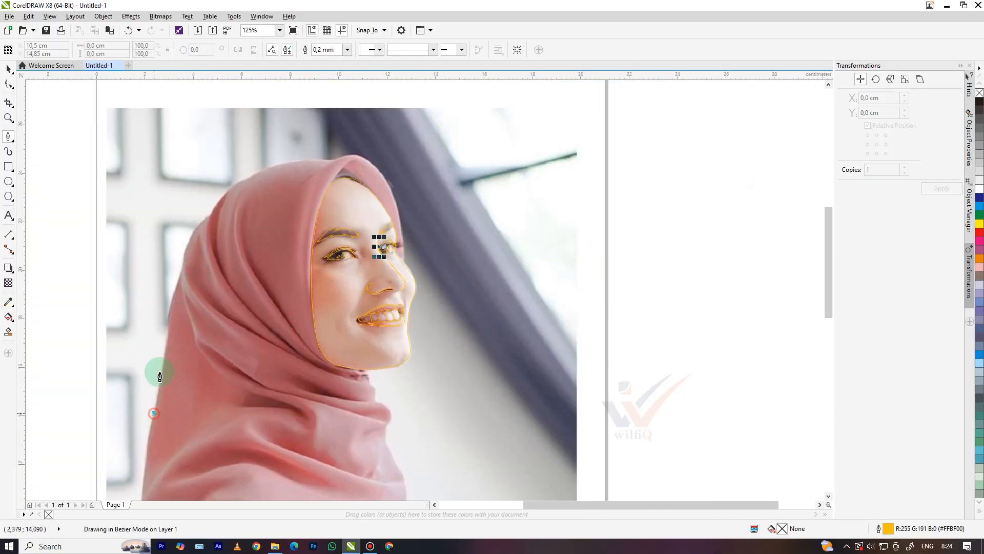
left_click(166, 343)
scroll(159, 328, "up", 2)
left_click_drag(197, 306, 202, 266)
left_click_drag(241, 151, 247, 126)
scroll(224, 180, "down", 2)
scroll(229, 171, "up", 2)
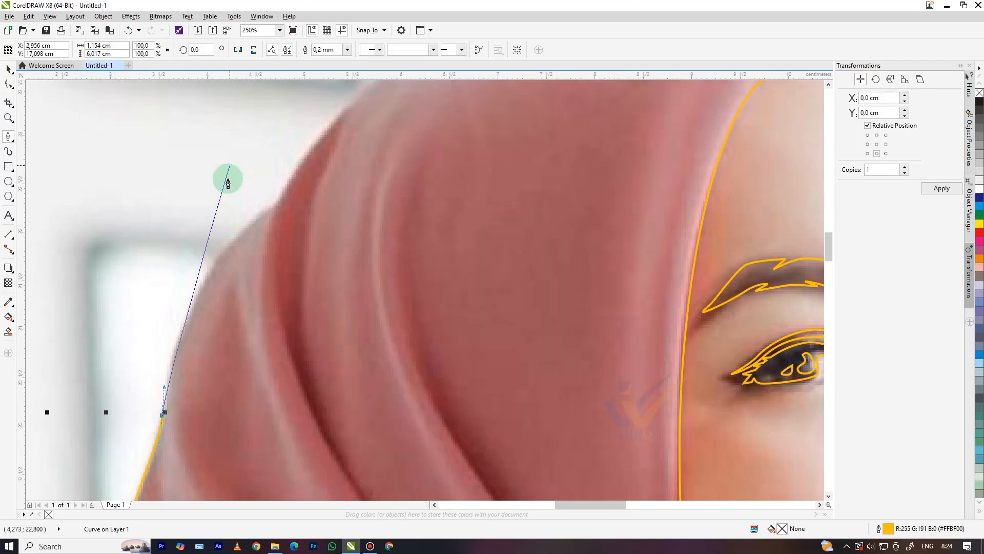
Continue the silhouette around the back of the head and over the crown to the dip above the forehead
left_click_drag(217, 258, 290, 179)
left_click(274, 202)
scroll(236, 210, "down", 2)
scroll(214, 222, "up", 1)
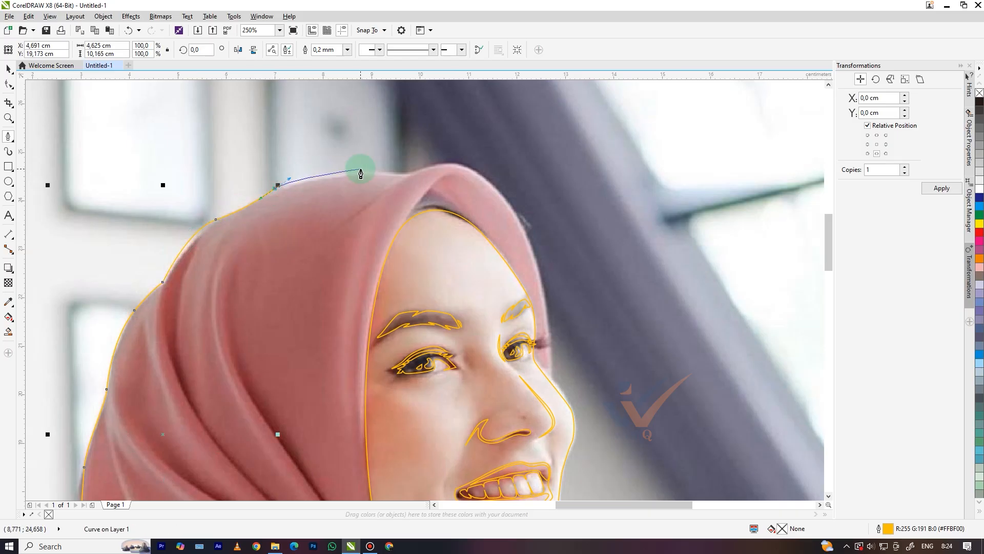
left_click_drag(392, 178, 392, 178)
left_click(409, 177)
Extend the silhouette over the hijab's front peak and down its front edge to the far cheek
left_click_drag(463, 165, 491, 171)
left_click_drag(533, 250, 535, 256)
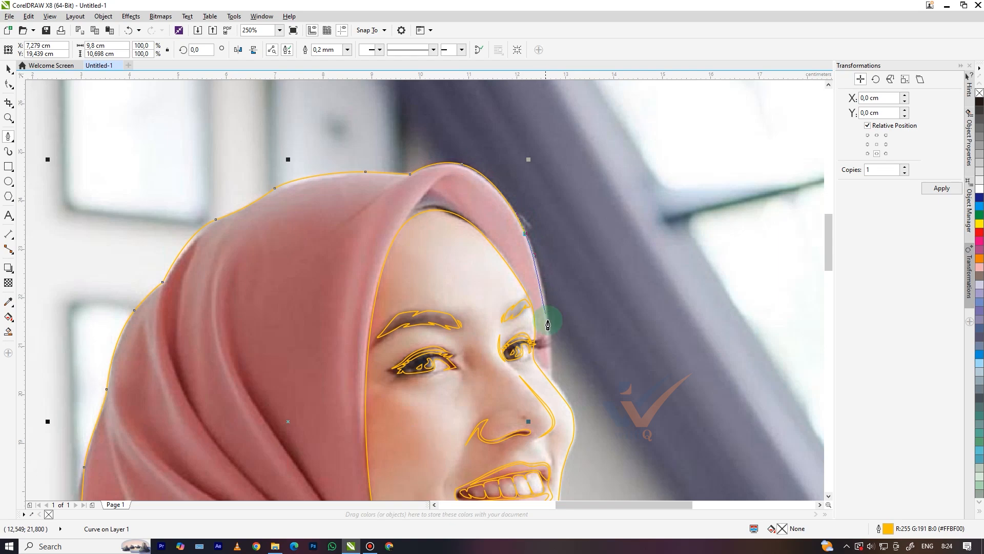
left_click(551, 378)
scroll(495, 344, "down", 3)
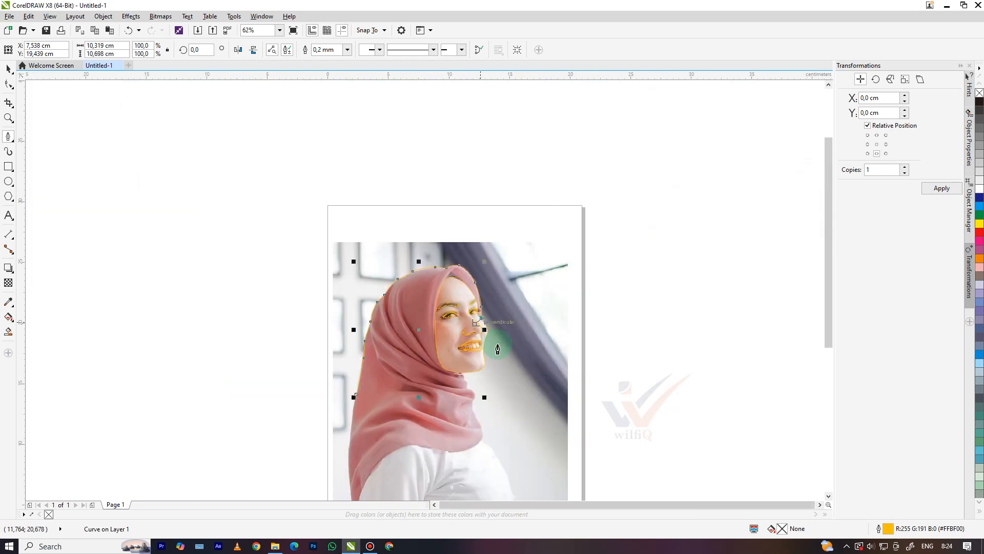
scroll(502, 302, "up", 5)
left_click_drag(560, 297, 556, 280)
Trace the silhouette just outside the face past the mouth and around the chin to the neck
scroll(540, 355, "down", 3)
scroll(521, 336, "up", 3)
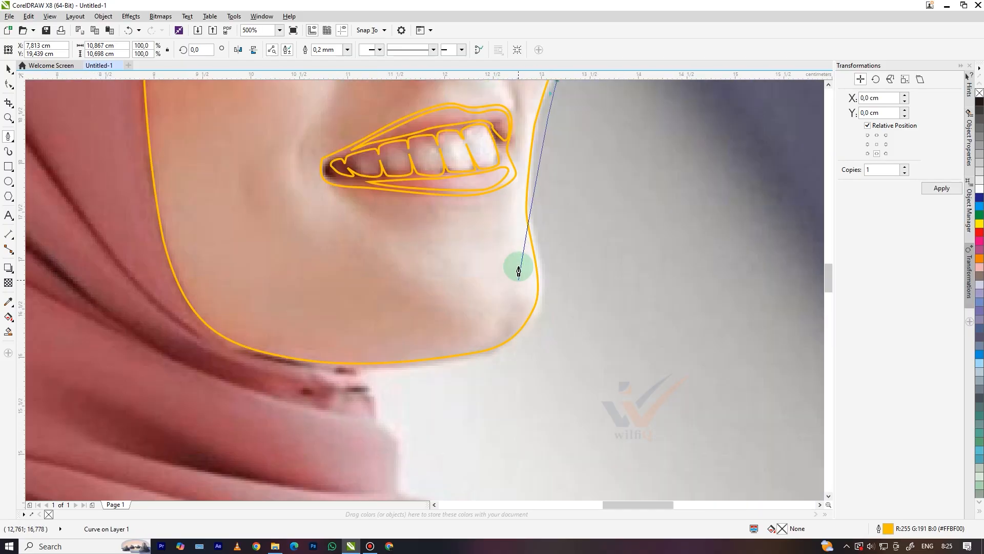
left_click_drag(533, 183, 532, 228)
left_click_drag(548, 306, 541, 337)
left_click_drag(450, 367, 375, 384)
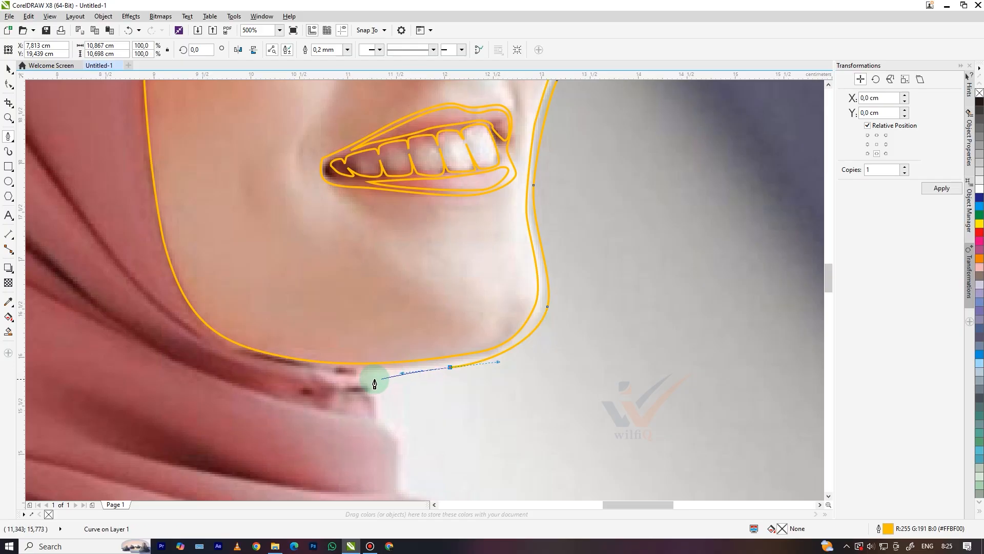
left_click(368, 377)
Extend the silhouette from the neck down around the bulging hijab folds below the chin
scroll(402, 370, "down", 3)
scroll(376, 340, "up", 3)
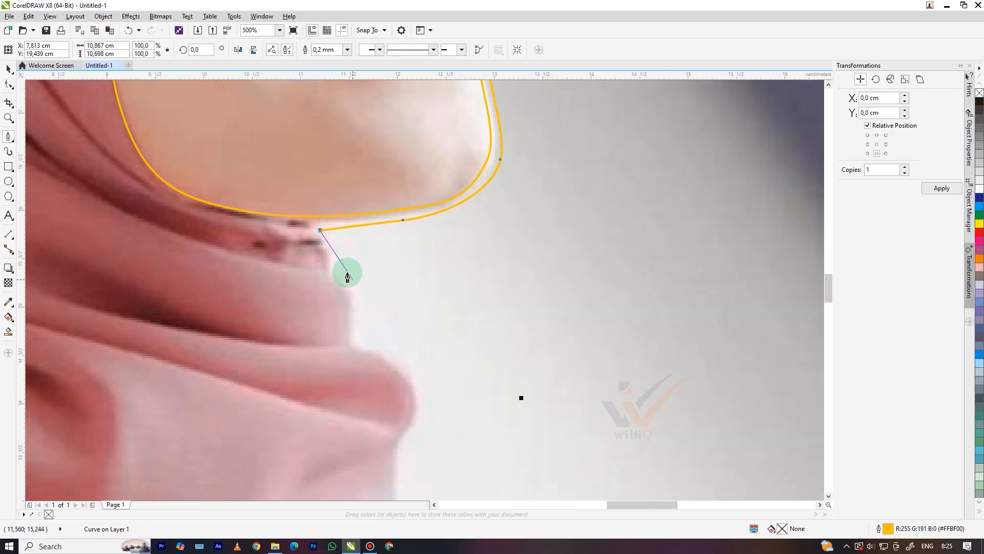
left_click_drag(334, 274, 335, 275)
left_click_drag(369, 304, 370, 321)
left_click(367, 335)
left_click_drag(421, 383, 424, 407)
left_click_drag(403, 439, 401, 449)
scroll(402, 450, "down", 3)
scroll(374, 284, "up", 3)
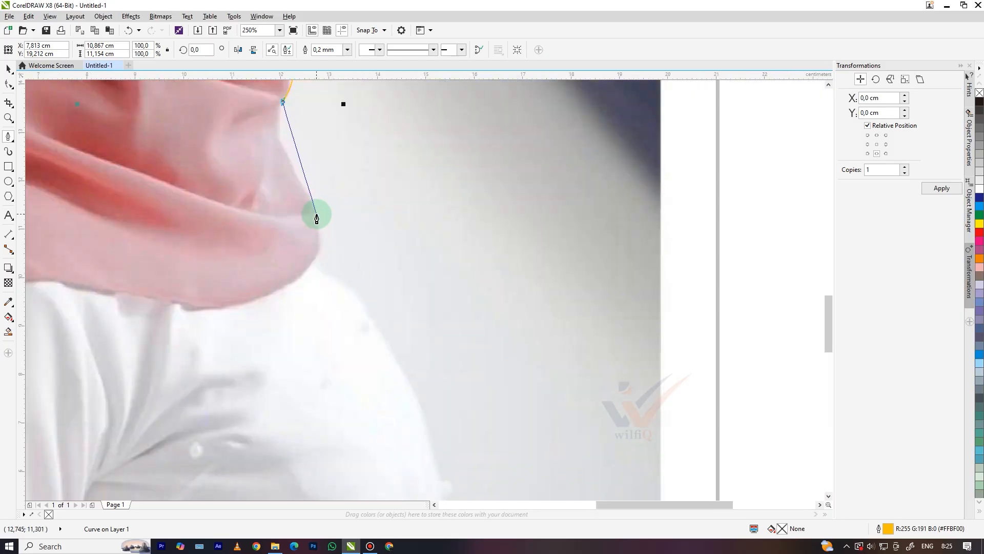
Continue the silhouette past the hijab's chest edge and along the shoulder and sleeve to the photo's lower edge
left_click_drag(334, 235, 356, 275)
key("ctrl+z")
left_click_drag(307, 178, 334, 219)
left_click_drag(318, 258, 315, 268)
scroll(318, 254, "down", 5)
scroll(282, 206, "up", 3)
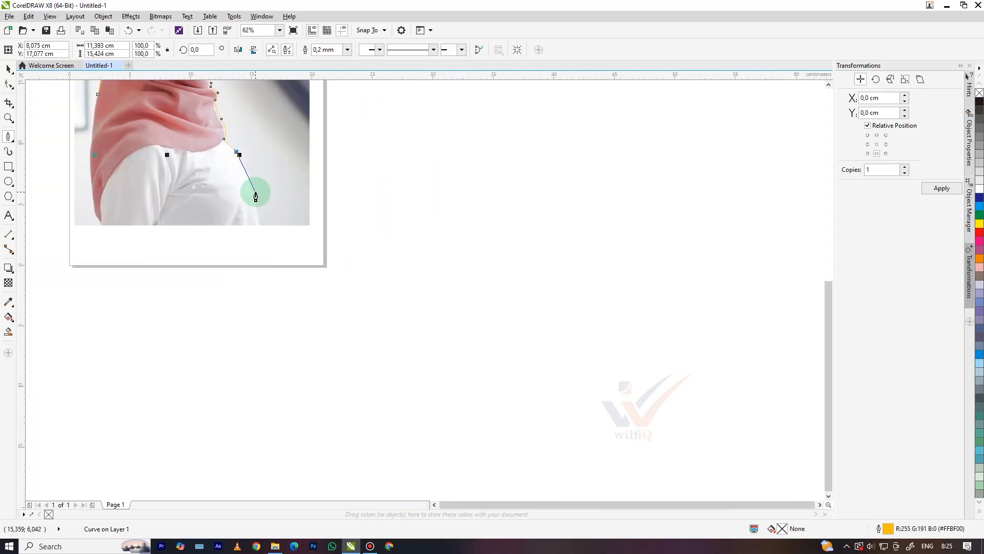
scroll(256, 192, "up", 2)
left_click_drag(256, 192, 273, 270)
left_click(276, 325)
Trace the silhouette along the photo's lower edge and up the hijab's back, closing it at about 14.09 × 21.50 cm
scroll(339, 292, "down", 3)
scroll(257, 288, "up", 3)
left_click_drag(186, 298, 154, 170)
scroll(197, 254, "down", 3)
scroll(199, 262, "up", 3)
scroll(193, 231, "down", 3)
scroll(257, 353, "up", 4)
left_click_drag(210, 358, 214, 285)
left_click_drag(226, 221, 227, 191)
scroll(242, 154, "down", 3)
scroll(367, 131, "up", 3)
scroll(391, 215, "up", 2)
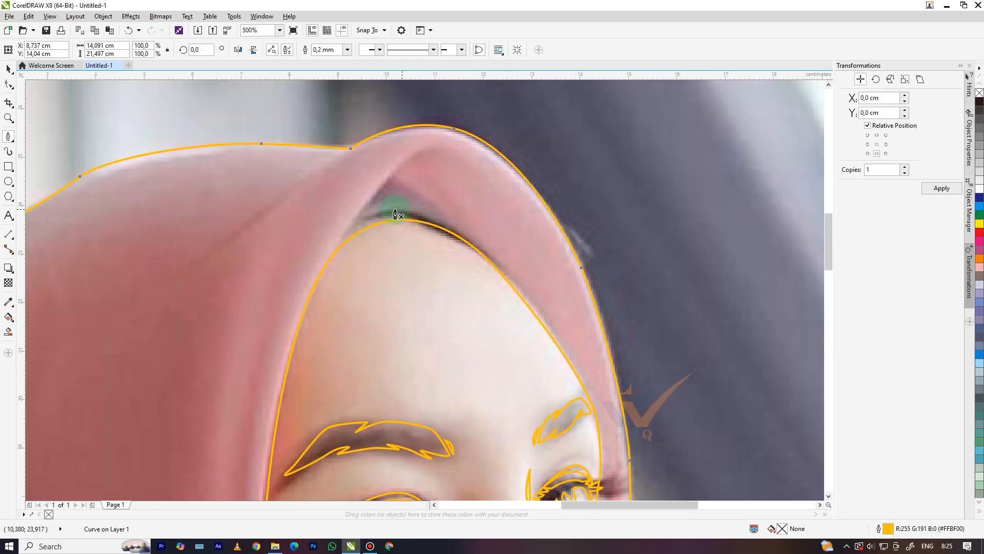
Start the inner hijab shape along the crown, cutting inwards along the fold above the forehead and back to the peak
scroll(310, 224, "down", 3)
scroll(198, 208, "up", 3)
left_click(173, 206)
left_click_drag(309, 141, 449, 119)
scroll(362, 103, "down", 3)
scroll(392, 105, "up", 4)
left_click(445, 114)
left_click_drag(280, 233, 242, 280)
left_click_drag(331, 217, 348, 199)
Trace the inner hijab shape over the peak and down the outer rim towards the right-hand eye
scroll(348, 199, "down", 3)
scroll(411, 171, "up", 3)
left_click_drag(207, 269, 374, 274)
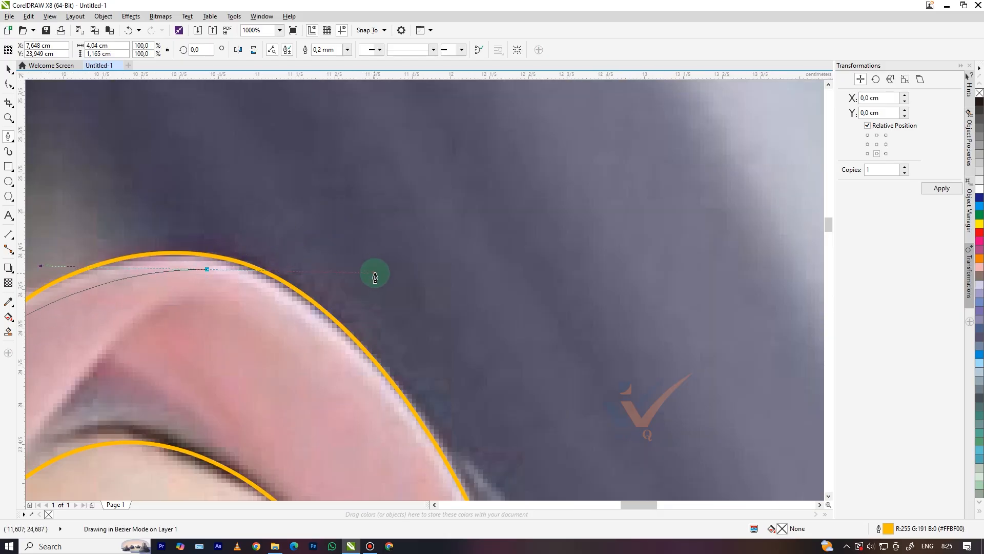
scroll(374, 275, "down", 3)
scroll(307, 250, "up", 3)
left_click_drag(239, 315, 242, 325)
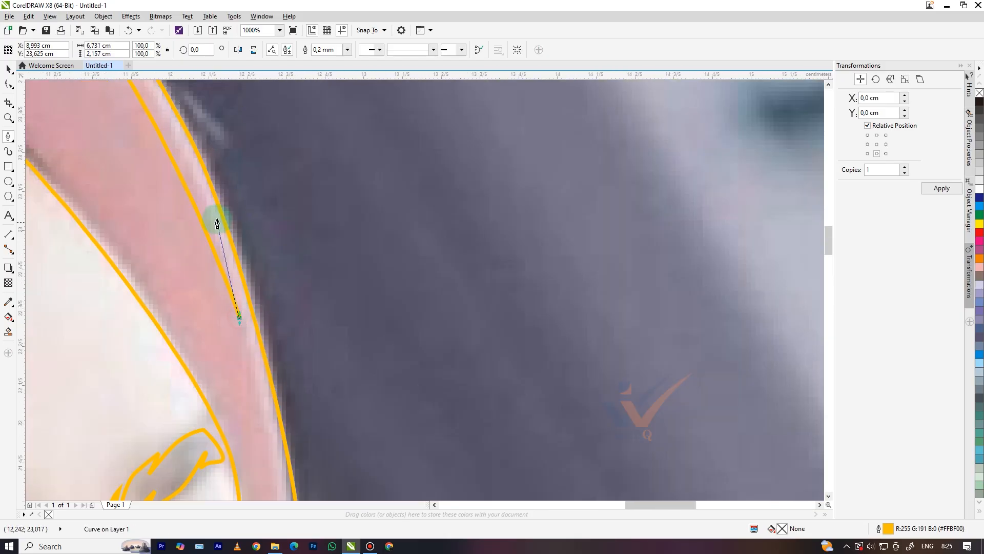
scroll(217, 219, "down", 3)
scroll(233, 259, "up", 2)
Trace the hijab's inner rim back up beside the forehead to the point above the hairline
left_click_drag(214, 248, 188, 195)
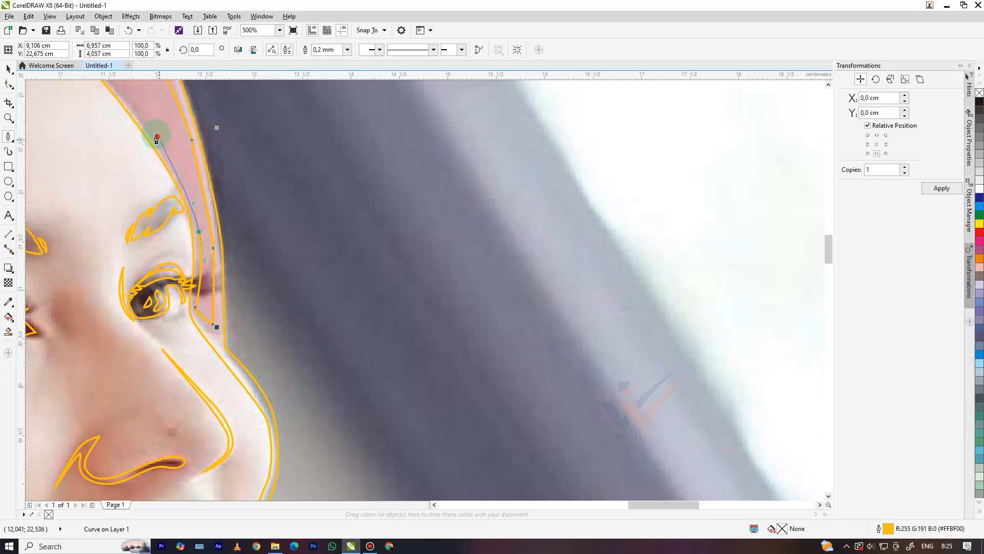
left_click_drag(158, 138, 137, 123)
scroll(209, 172, "down", 3)
scroll(223, 152, "up", 3)
scroll(115, 209, "down", 3)
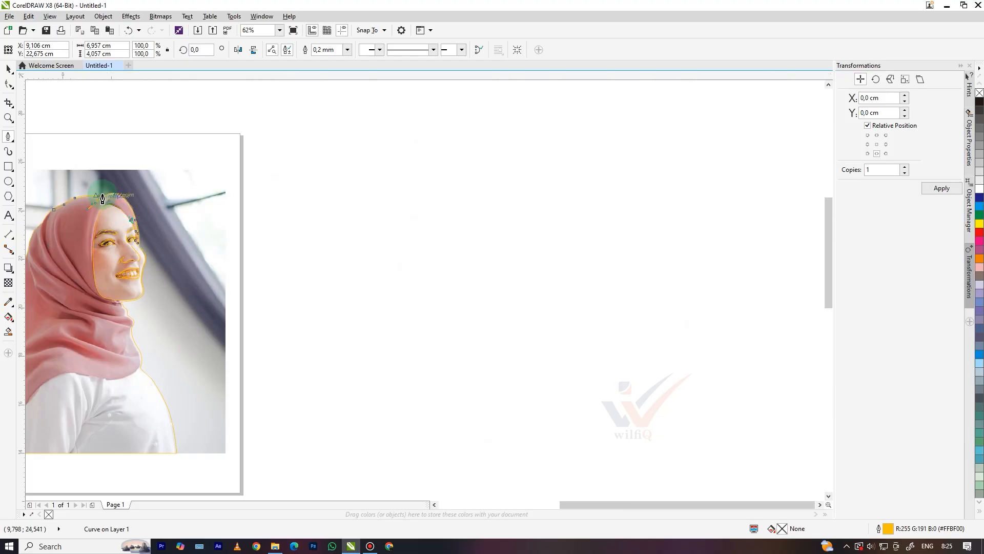
scroll(101, 186, "up", 3)
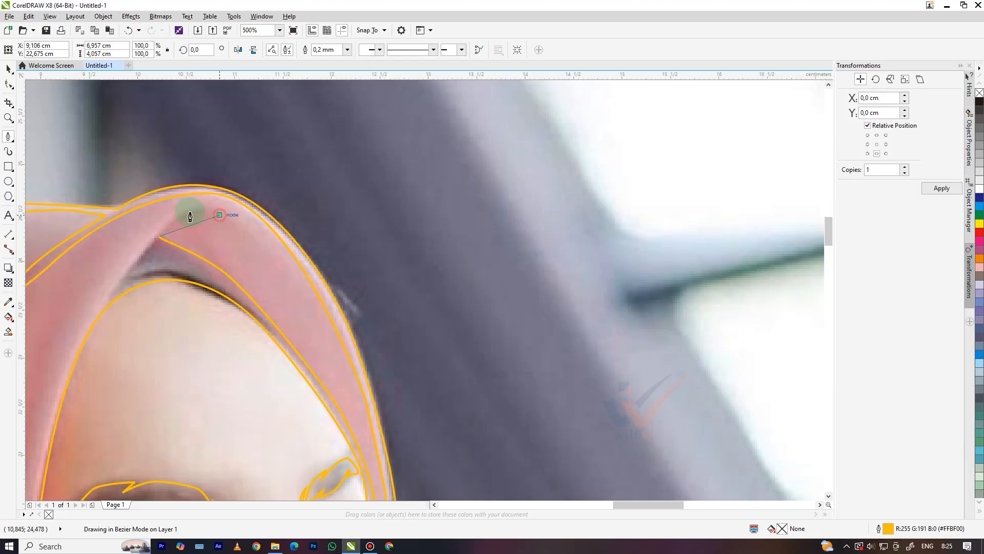
left_click_drag(154, 235, 137, 250)
Continue the inner hijab shape down the rim beside the near temple and cheek towards the jaw
scroll(158, 207, "down", 3)
scroll(128, 239, "up", 3)
left_click_drag(270, 169, 251, 266)
key("ctrl+z")
scroll(239, 213, "down", 3)
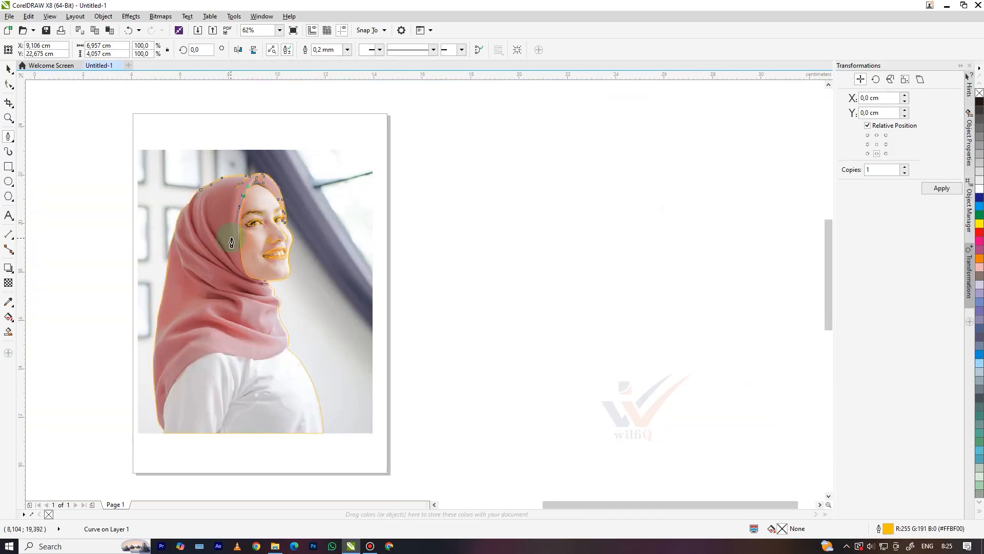
scroll(291, 208, "up", 3)
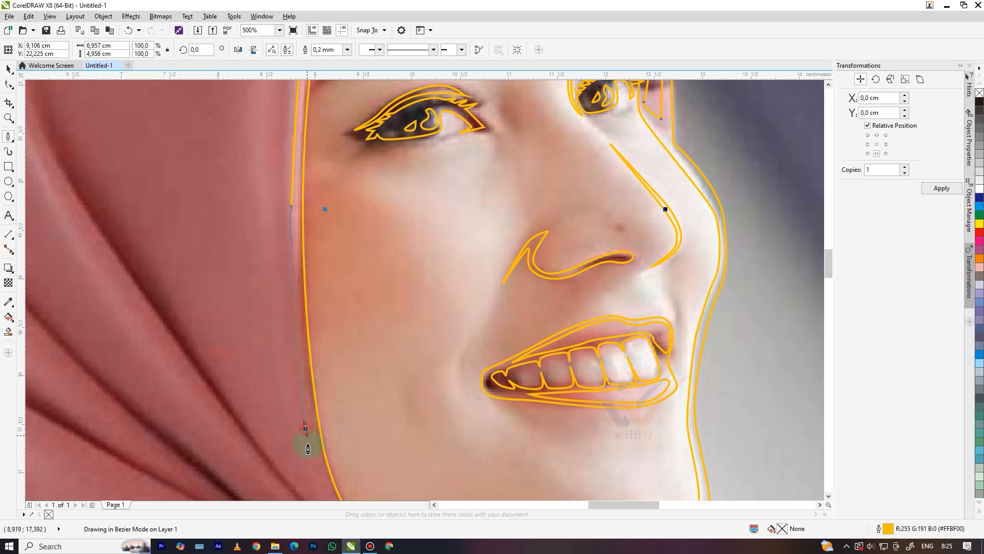
left_click_drag(307, 441, 308, 444)
Trace the first long fold beside the face as a narrow wedge rising from the jaw and returning to it
scroll(259, 234, "down", 2)
scroll(284, 311, "up", 1)
left_click(209, 221)
scroll(184, 179, "down", 2)
scroll(171, 159, "up", 2)
left_click(176, 162)
scroll(235, 281, "down", 2)
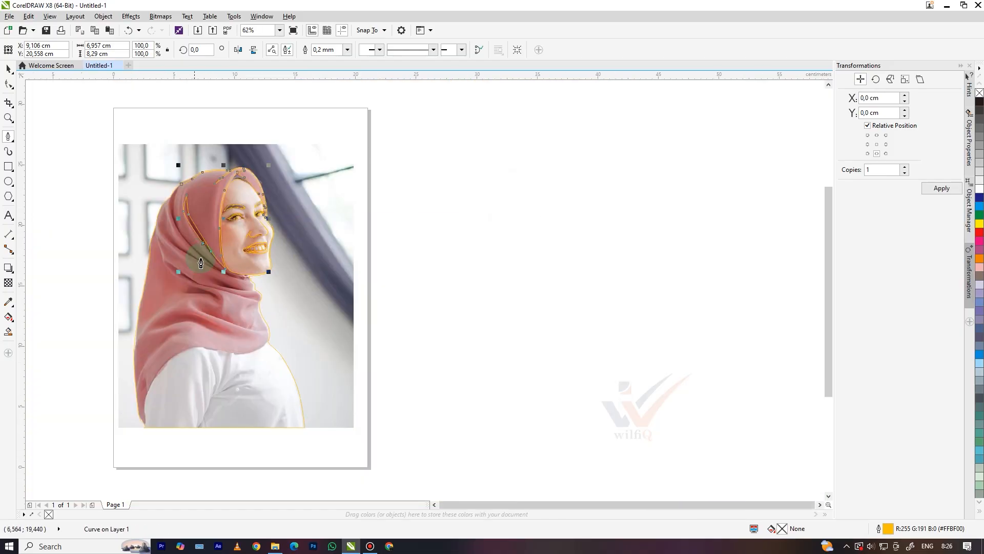
scroll(246, 266, "up", 3)
left_click(331, 231)
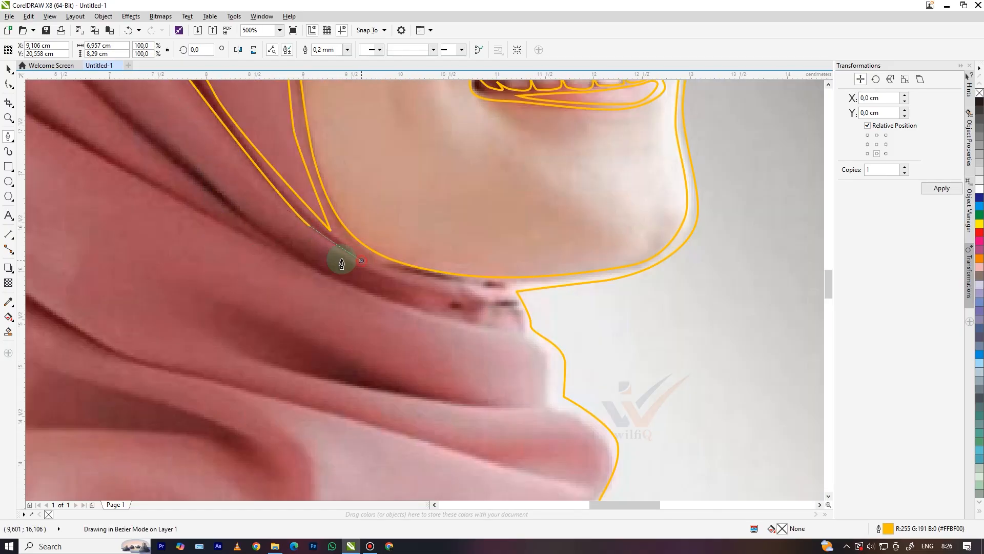
Trace the second fold line from the jaw up towards the back of the crown
scroll(220, 209, "down", 2)
scroll(185, 171, "up", 2)
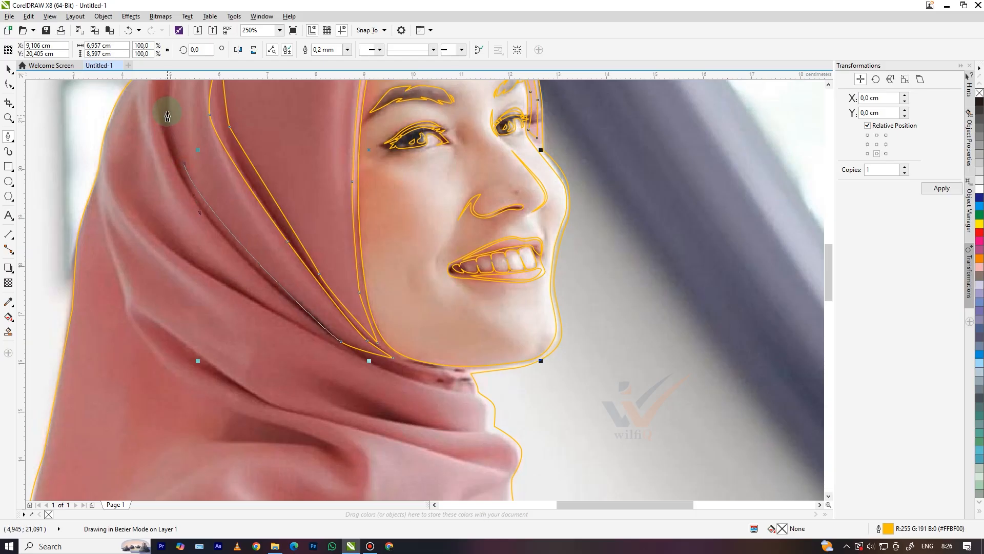
scroll(164, 103, "down", 2)
scroll(160, 138, "up", 2)
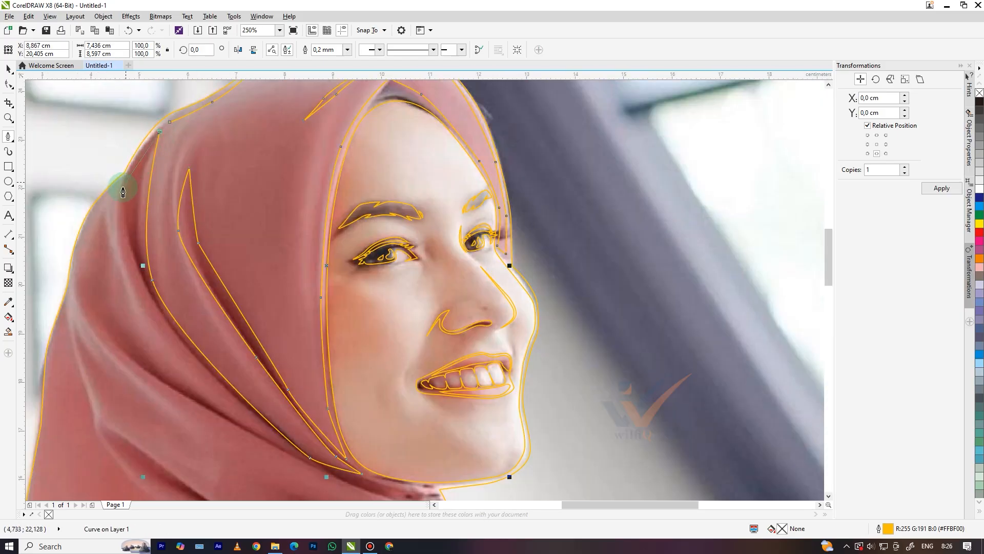
Trace the next hijab fold down towards the jaw and back up, continuing into the fold at the rear
scroll(149, 246, "down", 2)
scroll(153, 270, "up", 2)
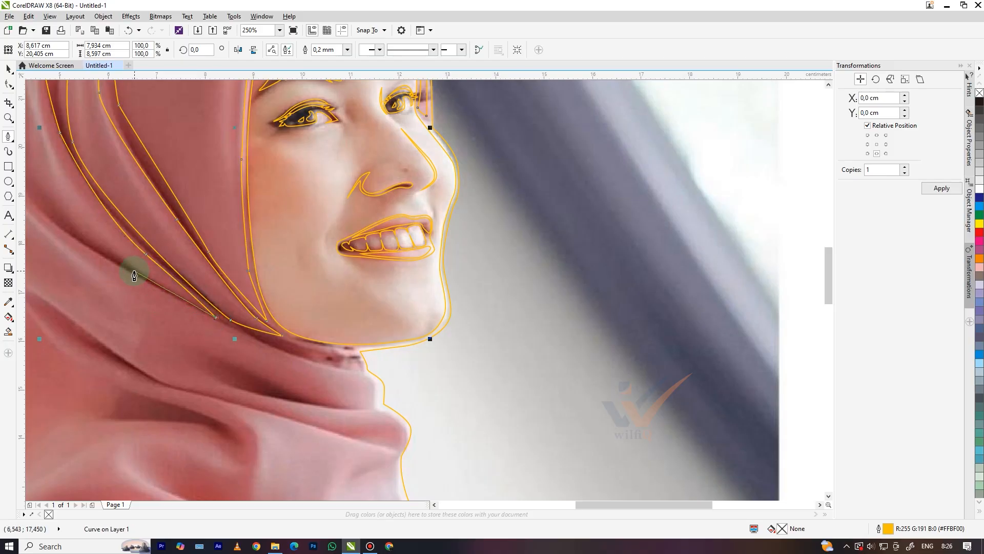
scroll(154, 275, "down", 2)
scroll(156, 257, "up", 2)
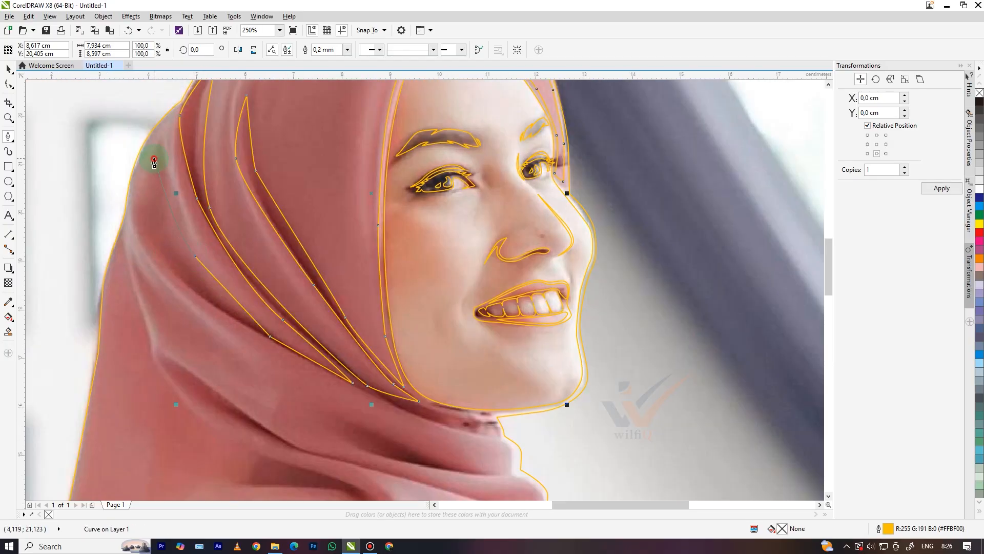
left_click_drag(149, 250, 152, 251)
scroll(152, 246, "down", 2)
scroll(188, 283, "up", 3)
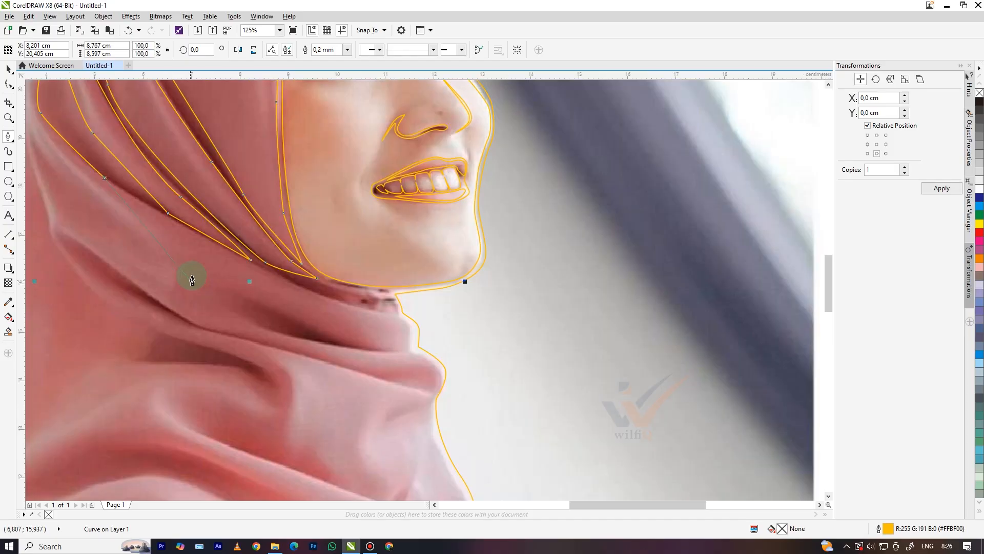
Extend the fold line beneath the jaw to the neck and around the small creases under the chin
left_click_drag(234, 222, 241, 227)
left_click(342, 267)
left_click(465, 311)
left_click(560, 340)
left_click_drag(583, 323, 621, 403)
Trace around the elongated dark fold below the neck and out to the next bulge at the front edge
left_click_drag(507, 406, 464, 394)
left_click_drag(314, 335, 296, 334)
left_click_drag(319, 361, 342, 374)
left_click_drag(417, 398, 448, 405)
left_click_drag(493, 414, 497, 415)
left_click_drag(621, 435, 667, 449)
scroll(647, 431, "down", 2)
scroll(658, 433, "up", 2)
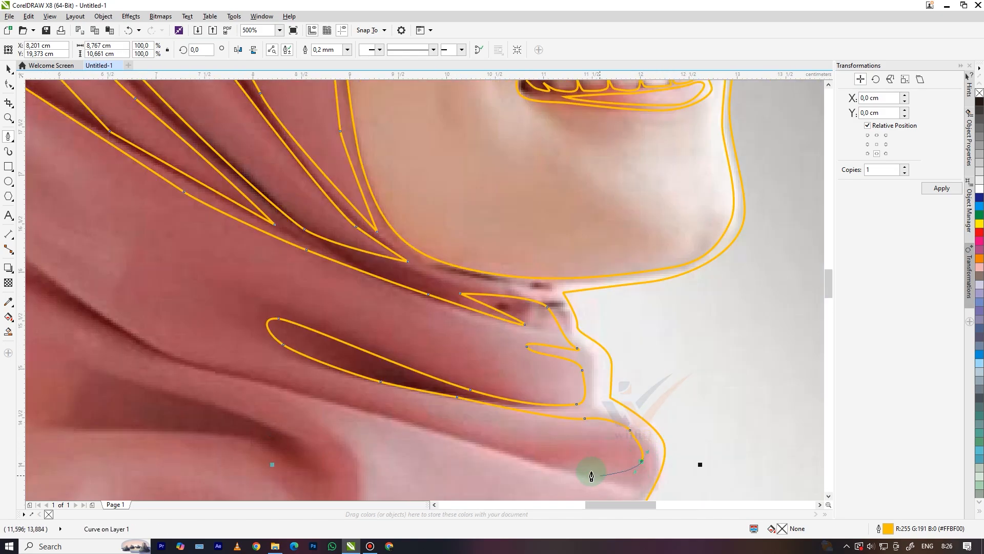
Trace the long fold back up the hijab's rear and down along its lower shadow edge
scroll(236, 374, "down", 4)
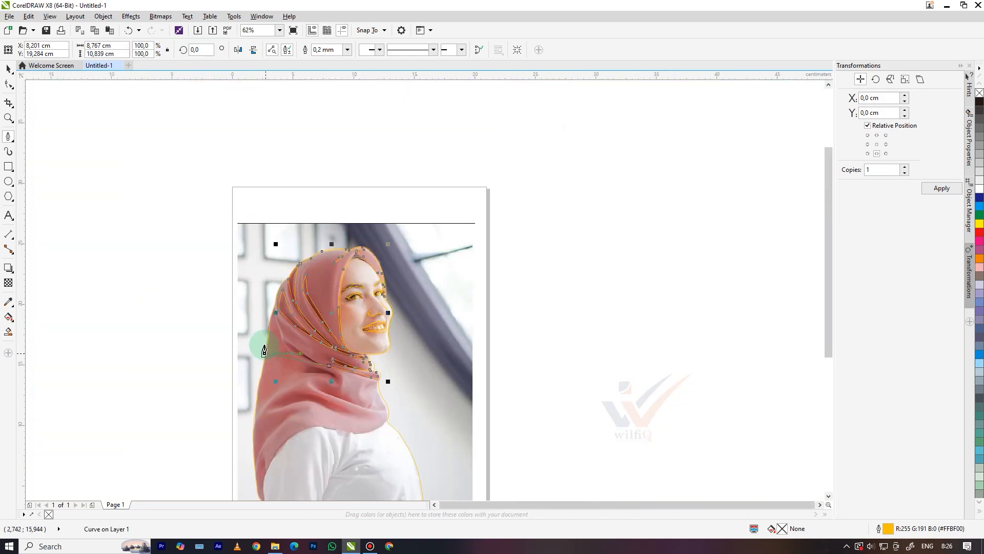
scroll(259, 345, "up", 4)
left_click_drag(383, 316, 458, 343)
scroll(349, 285, "down", 2)
scroll(367, 328, "up", 2)
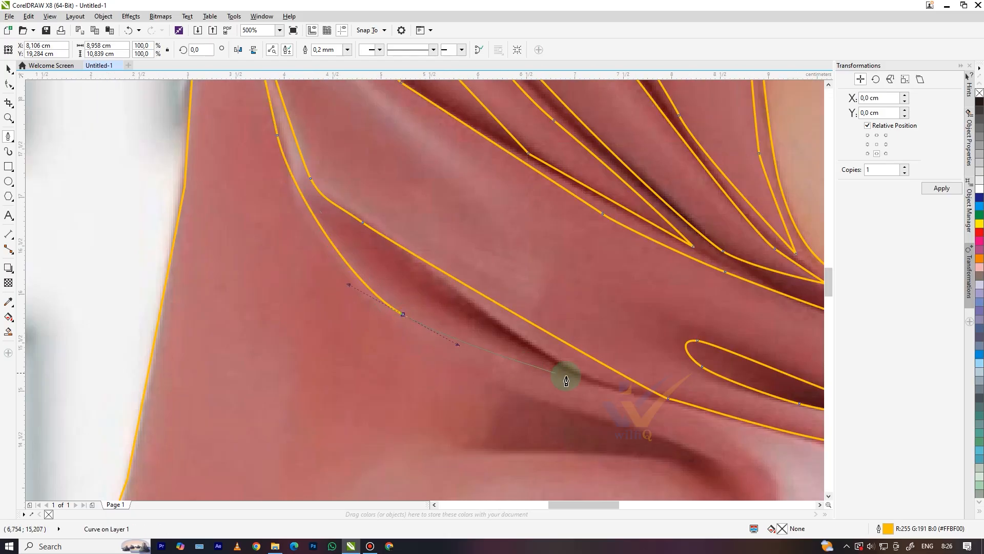
left_click(583, 380)
scroll(372, 324, "down", 1)
scroll(365, 328, "down", 3)
Carry the fold line to the hijab's front edge, cut in around the small crease and follow the edge downwards
scroll(417, 345, "up", 4)
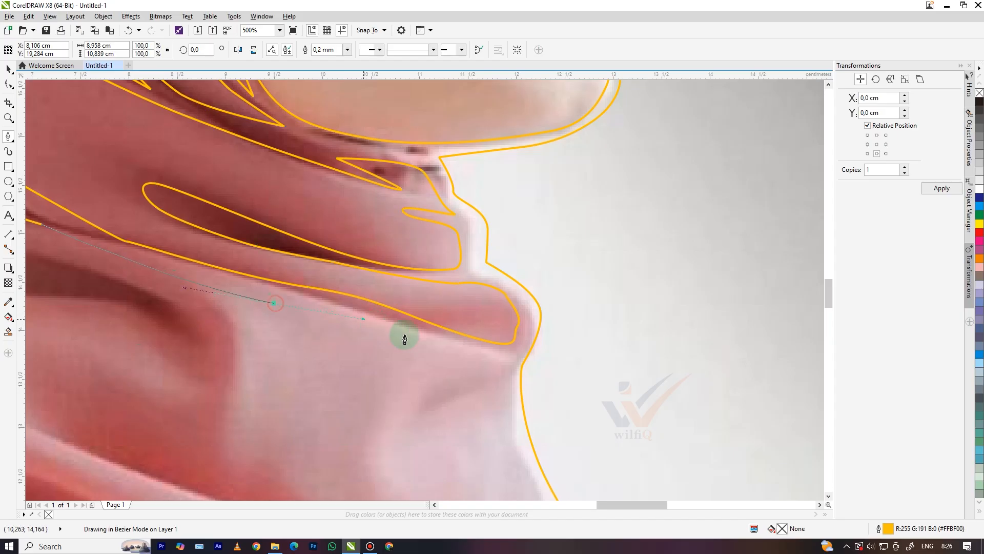
left_click(502, 360)
left_click(420, 412)
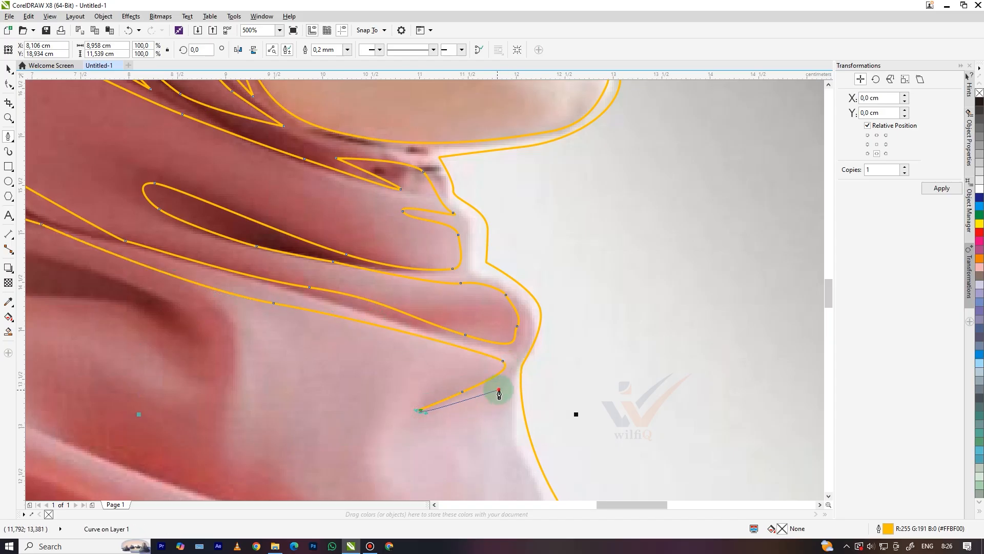
left_click(499, 390)
scroll(484, 340, "down", 2)
scroll(494, 375, "up", 2)
left_click_drag(489, 365, 505, 400)
left_click_drag(546, 460, 548, 475)
Trace the chest fold's lower edge back to the dark shadow below the neck and around the shadow's rear end
scroll(507, 408, "down", 3)
scroll(513, 413, "up", 2)
left_click_drag(448, 360, 416, 356)
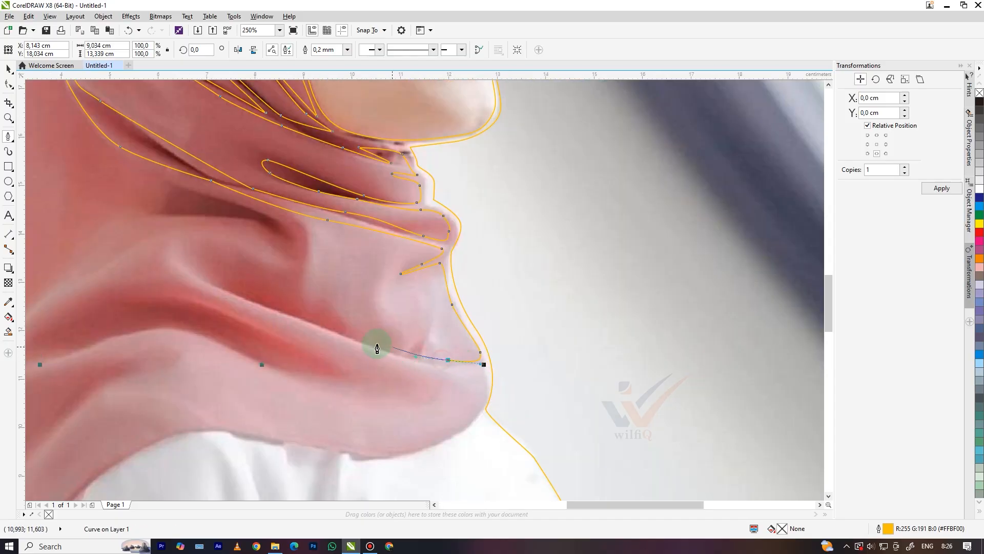
left_click(228, 208)
left_click_drag(134, 173, 109, 168)
left_click_drag(109, 228, 109, 229)
left_click(168, 216)
Trace the curled fold below the shadow and follow its lower edge to the front of the chest drape
left_click_drag(281, 241, 285, 250)
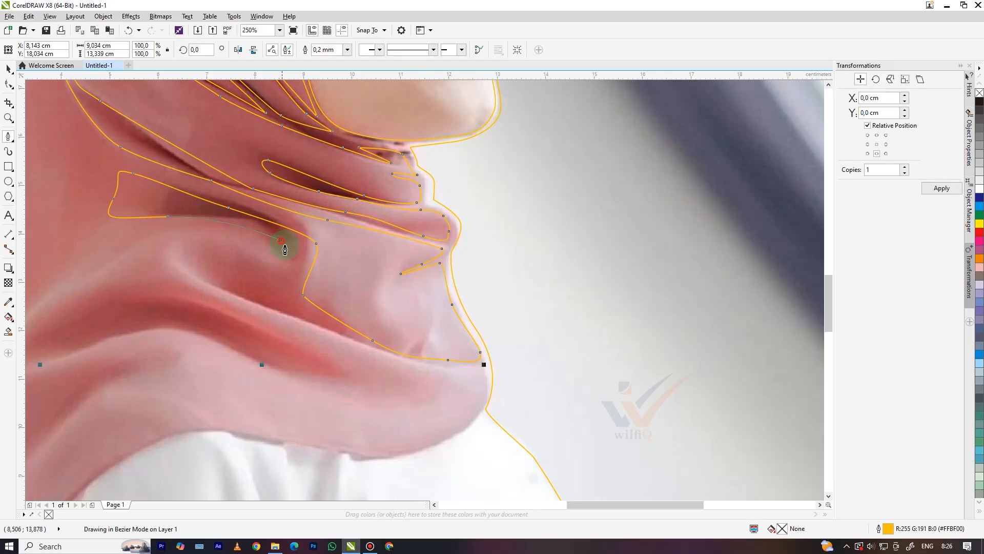
left_click(331, 330)
left_click(441, 370)
left_click(487, 381)
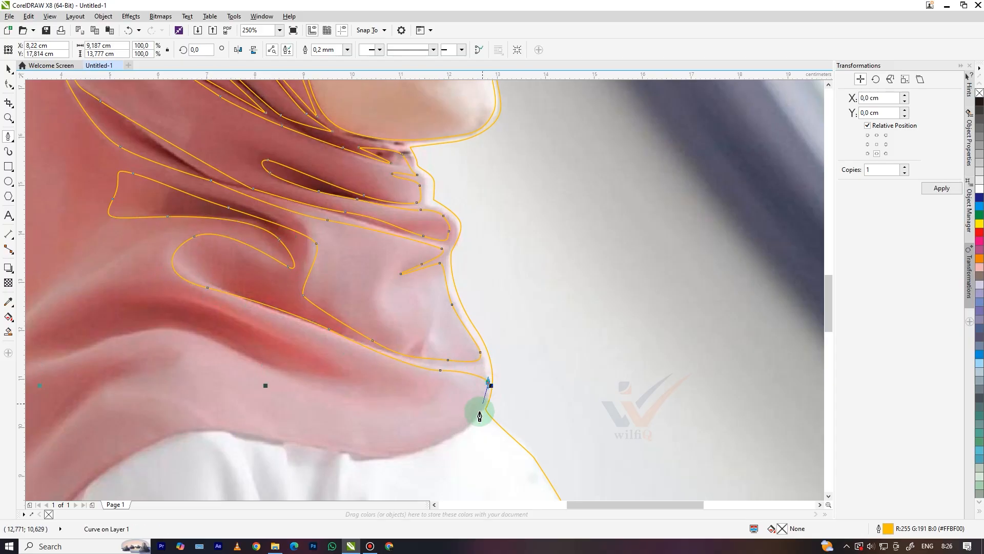
Trace the hijab's lower hem from the chest drape back over the shoulder and cut in the small fold at the lower rear
left_click_drag(454, 429, 333, 395)
scroll(446, 418, "down", 3)
scroll(413, 421, "up", 3)
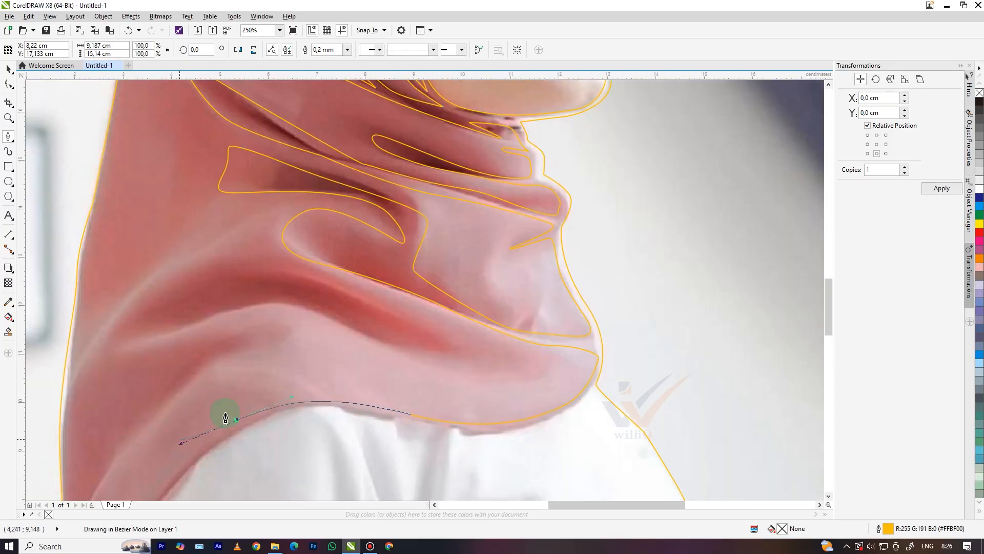
scroll(187, 436, "down", 3)
scroll(424, 314, "up", 3)
left_click_drag(442, 296, 435, 229)
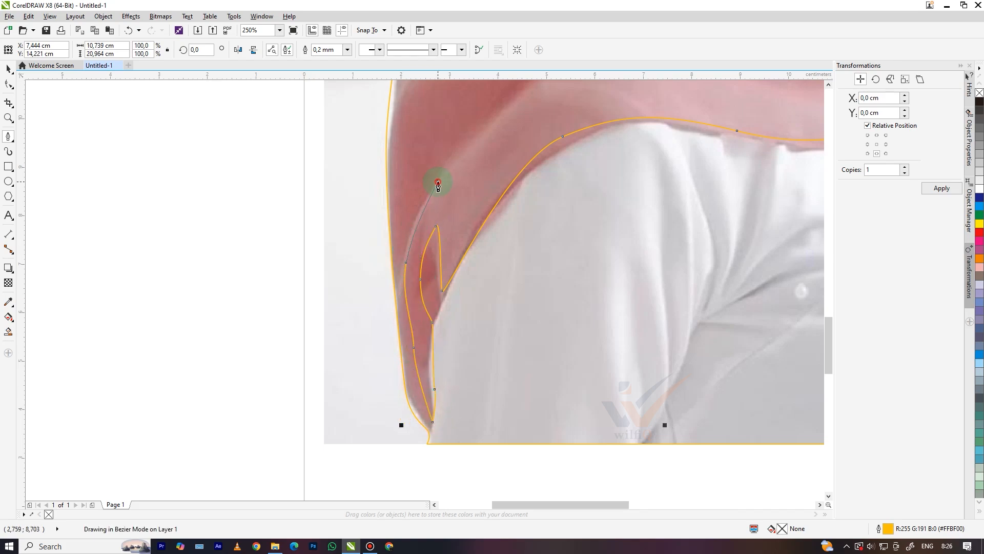
Trace the two long pointed shadow folds above the shoulder, carrying the line back to the hijab's rear edge
left_click(438, 184)
scroll(446, 195, "down", 3)
scroll(461, 206, "up", 3)
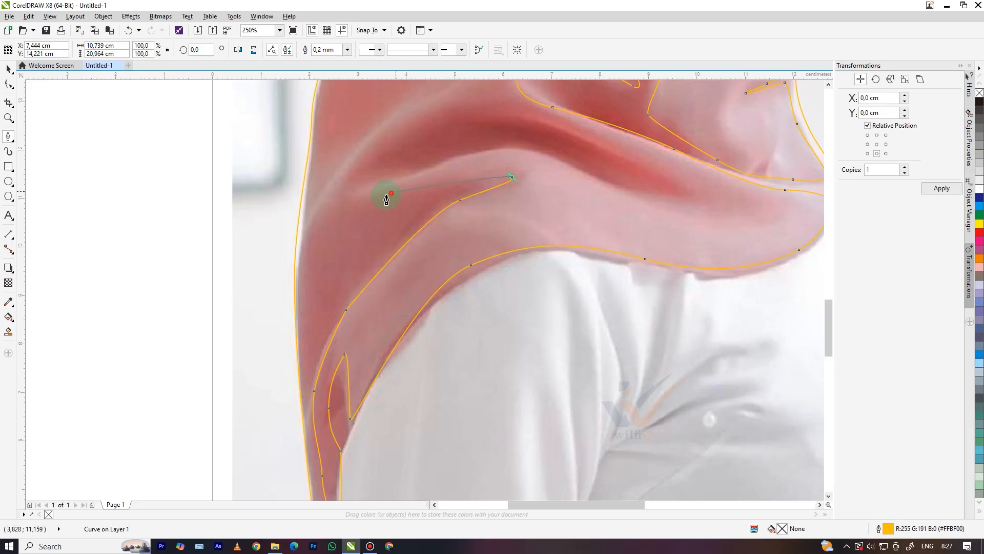
left_click(394, 175)
left_click(488, 150)
left_click_drag(612, 188, 671, 204)
left_click(427, 129)
scroll(320, 174, "down", 3)
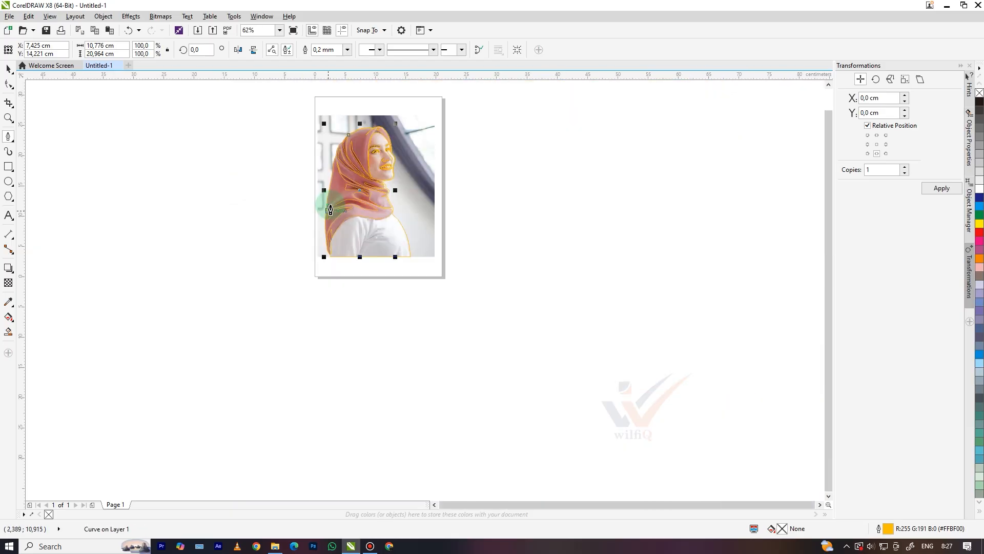
Carry the line up the hijab's rear edge past the upper folds to the crown and close the hijab shape
scroll(325, 204, "up", 2)
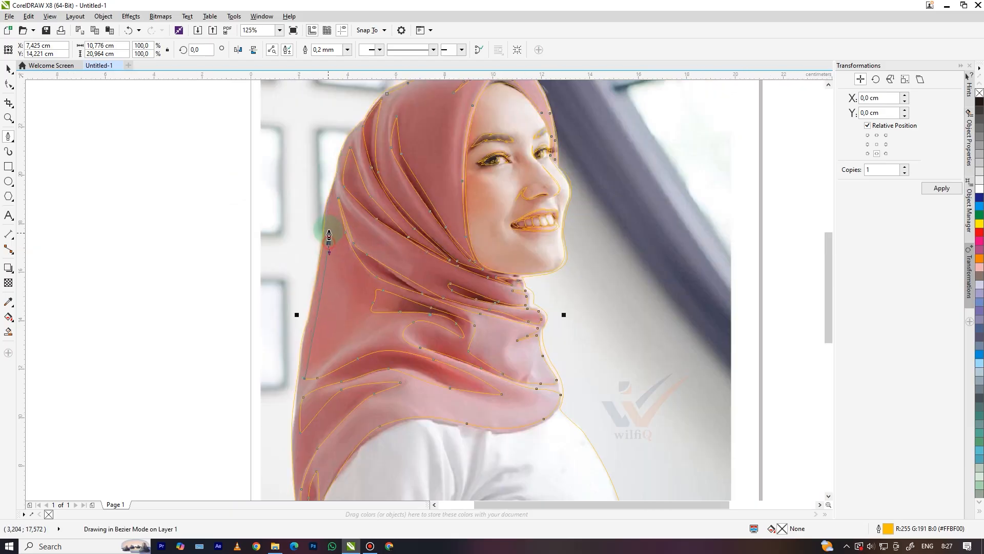
scroll(336, 206, "up", 3)
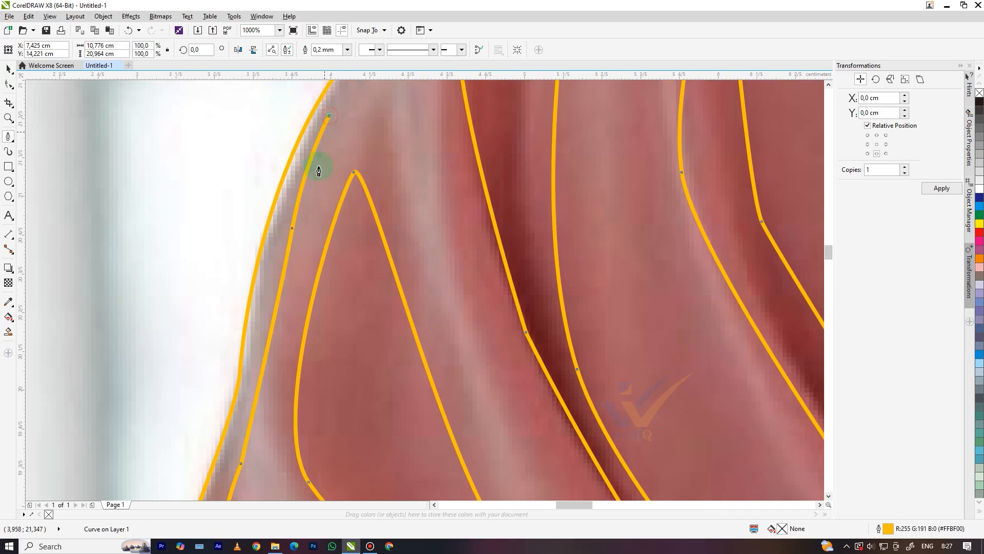
scroll(318, 163, "down", 3)
scroll(286, 263, "up", 2)
scroll(275, 289, "up", 3)
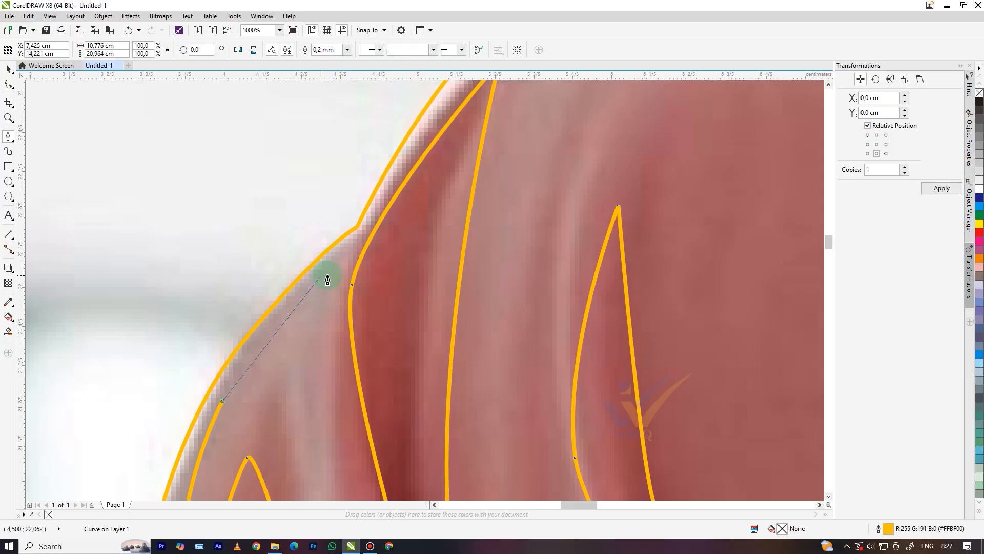
scroll(341, 253, "down", 3)
scroll(336, 248, "up", 3)
scroll(350, 242, "up", 2)
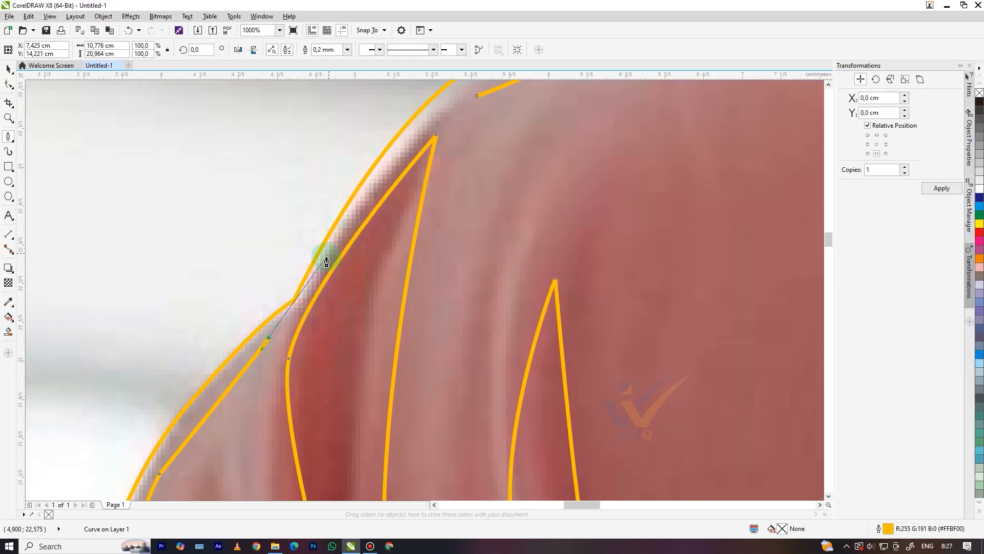
left_click_drag(477, 95, 414, 124)
scroll(415, 133, "down", 4)
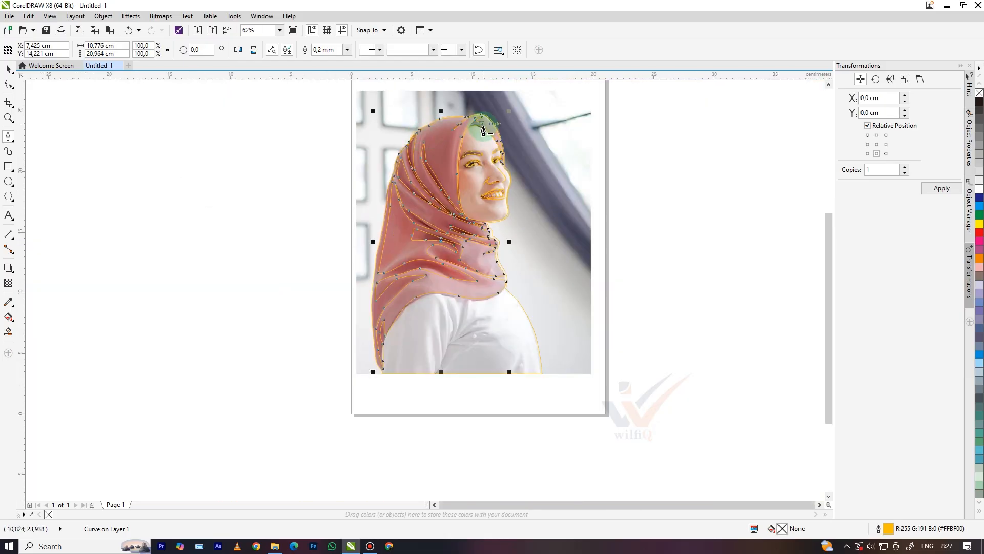
Start the shirt shape at the rear sleeve edge and trace over the shoulder and down the first fold below the hijab
scroll(402, 275, "up", 2)
left_click(325, 436)
left_click(404, 282)
left_click(533, 214)
left_click_drag(598, 290, 614, 342)
left_click(608, 368)
left_click(592, 414)
left_click(621, 349)
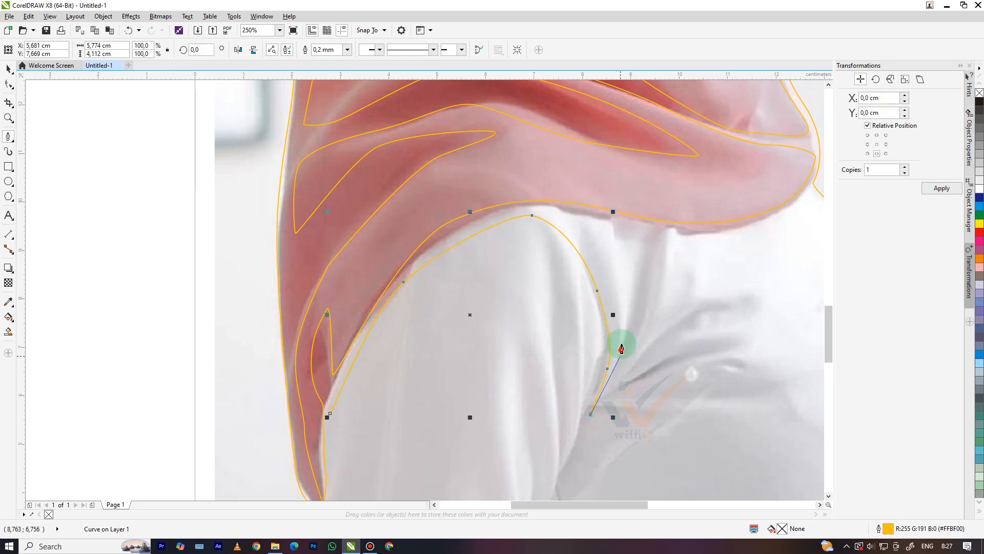
Trace the fold back up to the hijab's hem and cut in the narrow pointed fold beside it
left_click(613, 268)
left_click_drag(601, 235, 769, 226)
left_click(642, 244)
left_click(632, 334)
left_click(654, 288)
scroll(692, 251, "down", 3)
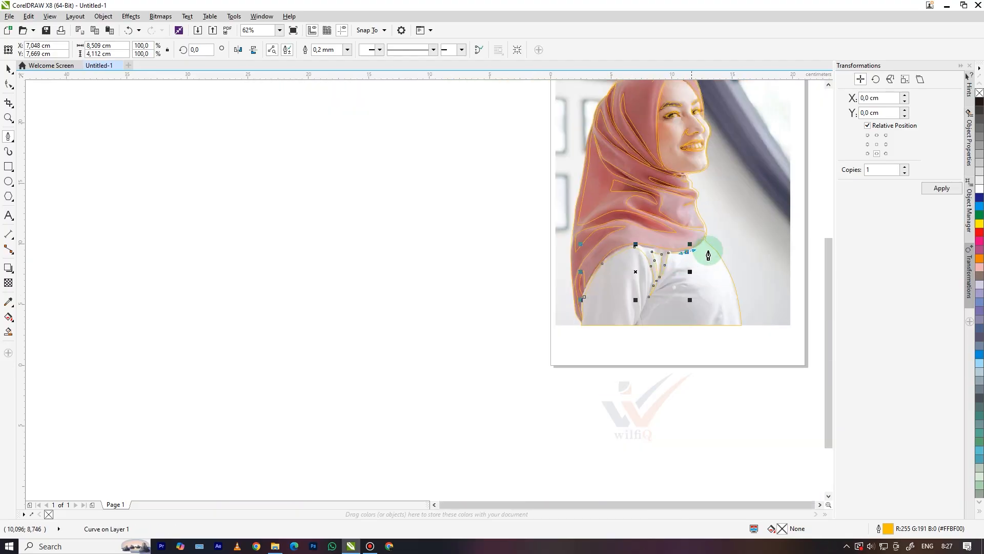
Follow the shirt's upper edge under the hijab to the front and trace down the chest's outer edge
scroll(713, 247, "up", 4)
left_click_drag(545, 239, 571, 215)
left_click(576, 213)
left_click_drag(681, 321, 696, 345)
scroll(596, 306, "down", 5)
scroll(622, 349, "up", 5)
scroll(510, 187, "down", 3)
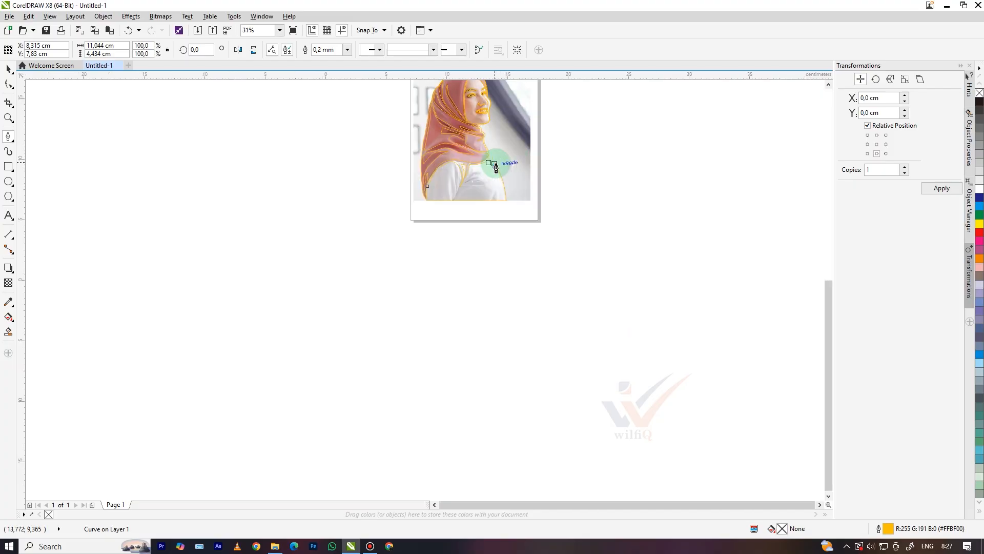
scroll(482, 154, "up", 3)
left_click_drag(526, 273, 532, 311)
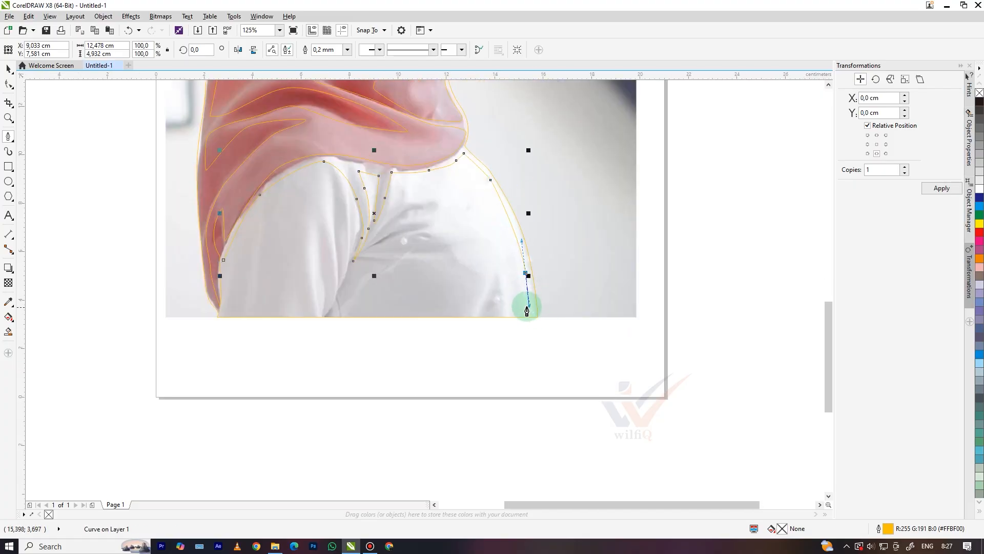
Trace the shirt's lower front corner and the pointed crease rising from the photo's bottom edge
scroll(527, 307, "up", 2)
left_click(540, 316)
left_click_drag(435, 311, 430, 264)
left_click_drag(419, 200, 407, 208)
left_click_drag(353, 306, 325, 331)
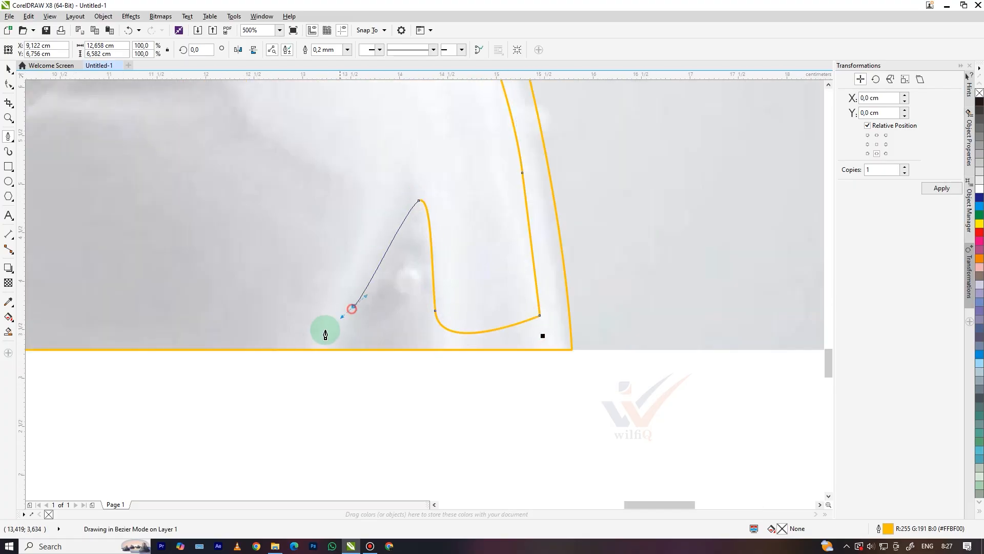
Trace the shirt's bottom edge back to the sleeve and up along the fold between sleeve and chest
scroll(433, 292, "down", 3)
scroll(407, 285, "up", 2)
left_click_drag(487, 236, 482, 228)
left_click_drag(496, 169, 471, 138)
scroll(469, 191, "down", 2)
scroll(476, 172, "up", 2)
Trace the two narrow sleeve folds, follow the sleeve's bottom edge to the rear and close the shirt shape
left_click(449, 90)
left_click_drag(452, 210, 456, 252)
left_click(442, 294)
left_click(417, 192)
left_click(425, 307)
left_click_drag(309, 312, 246, 316)
left_click(217, 314)
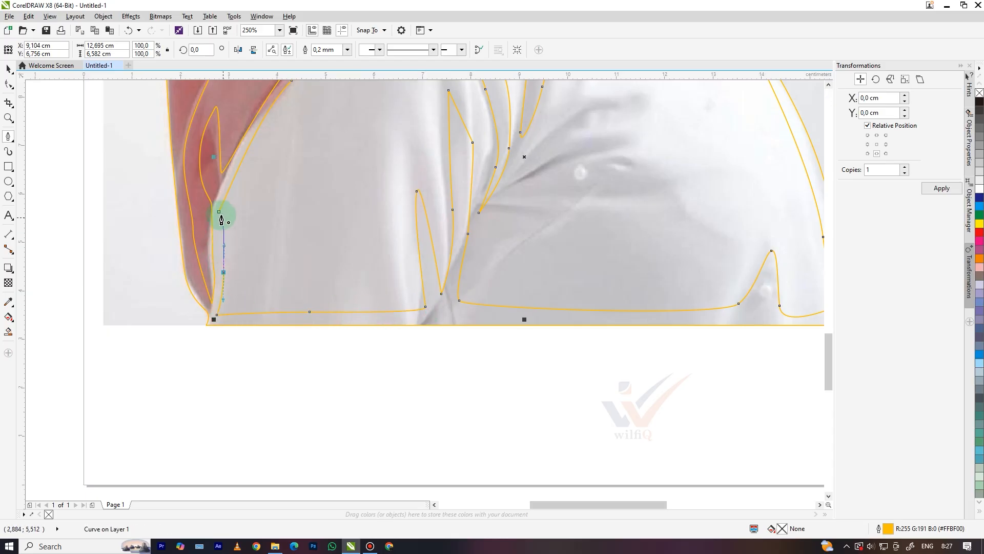
scroll(342, 263, "down", 3)
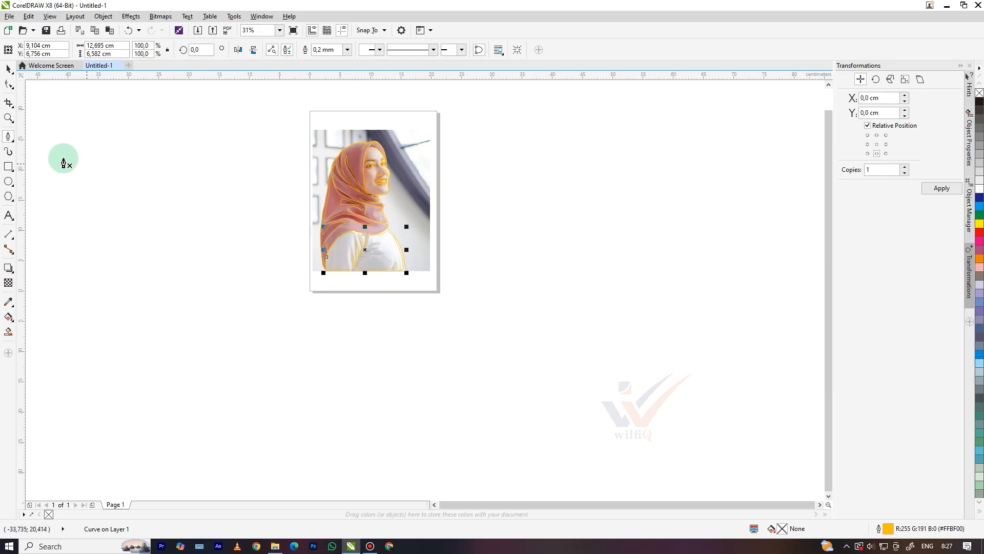
Fill the traced hijab shape with white
left_click(8, 70)
scroll(284, 165, "up", 4)
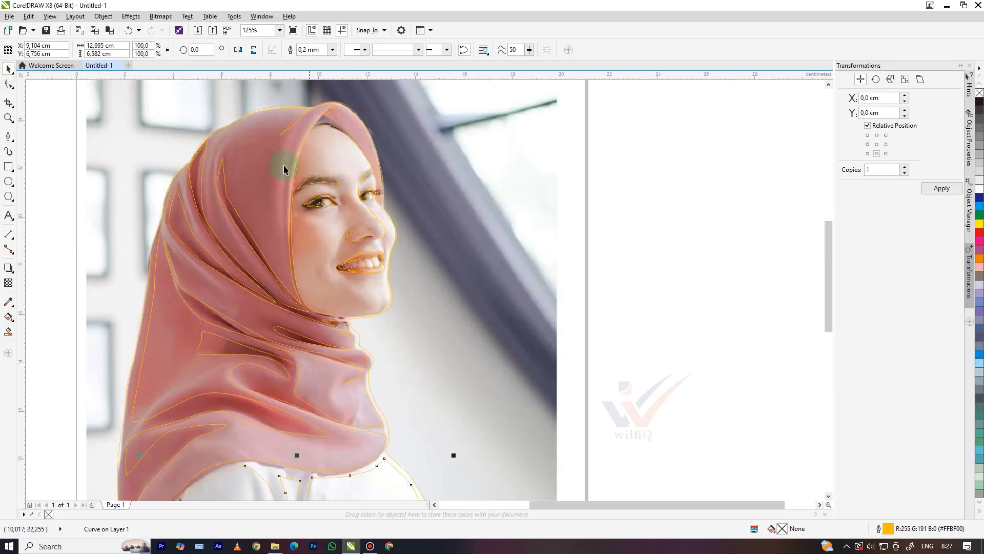
left_click(980, 193)
left_click(746, 231)
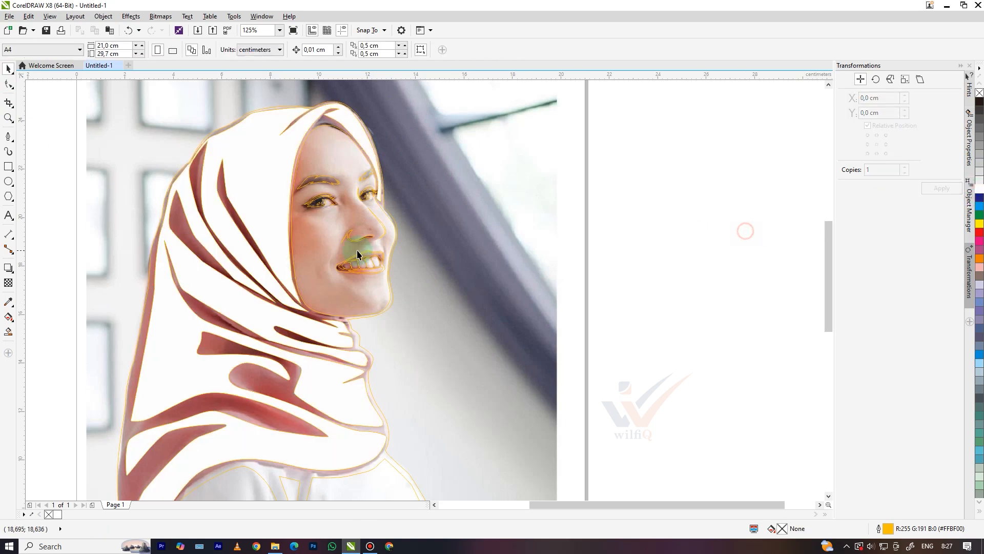
Fill the traced face shape with white
left_click(318, 175)
left_click(677, 253)
left_click(668, 362)
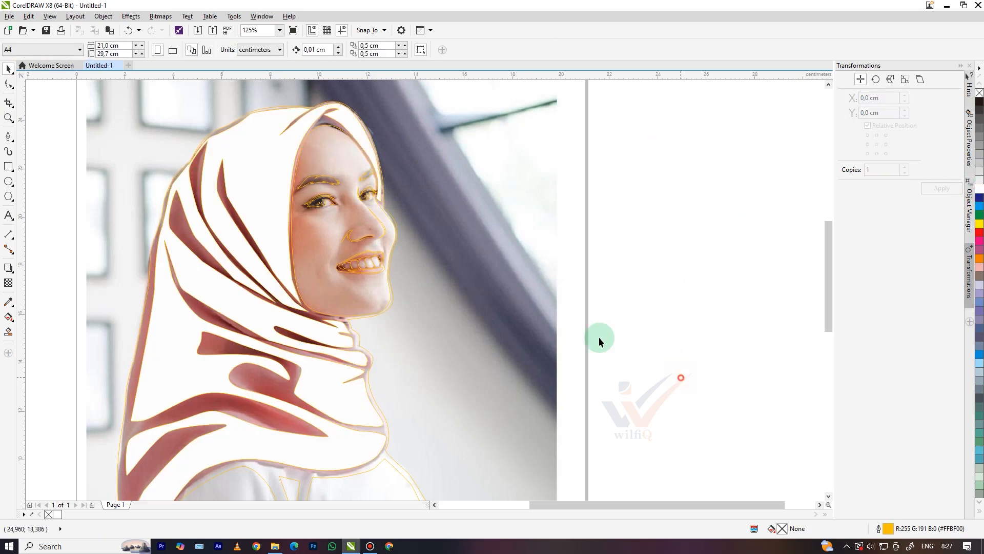
left_click_drag(262, 118, 245, 111)
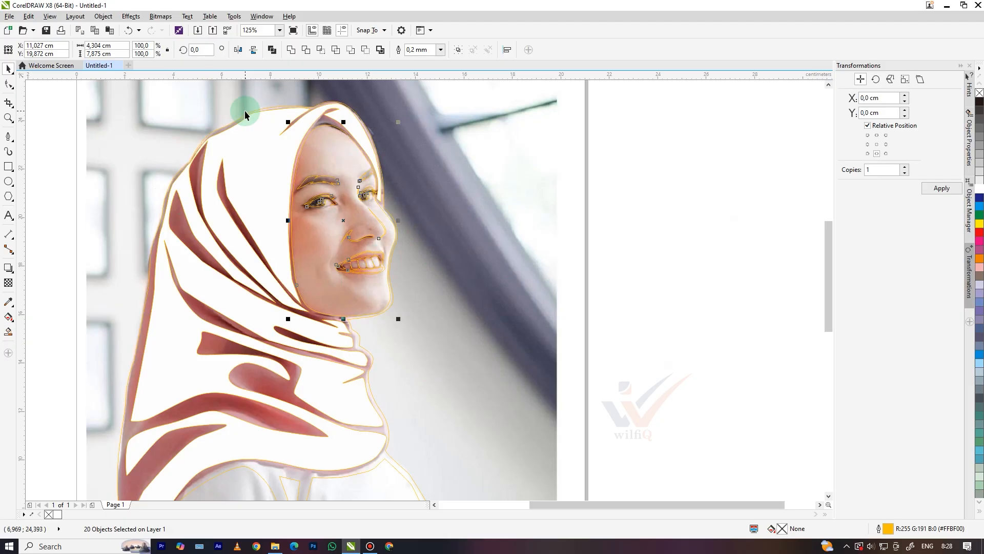
left_click_drag(651, 354, 272, 153)
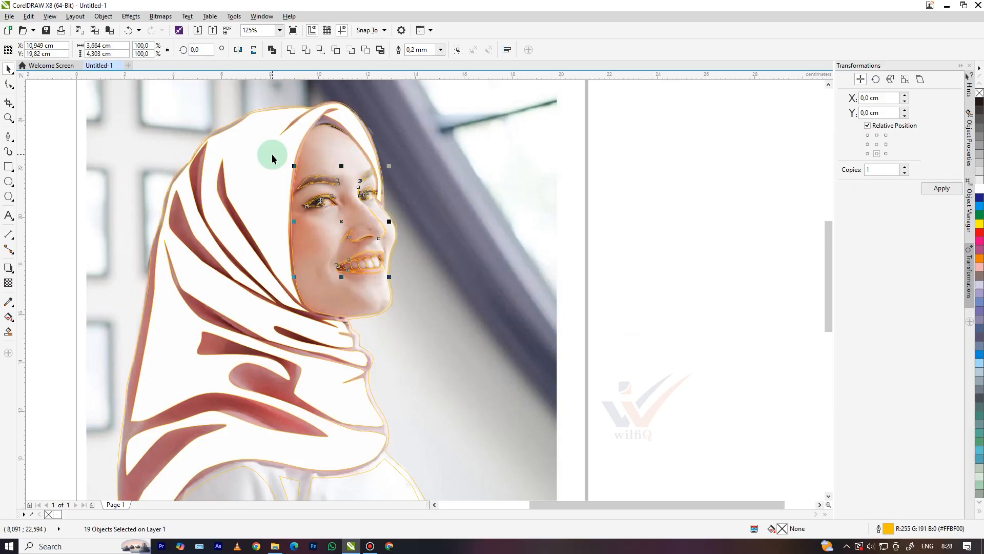
left_click(340, 141)
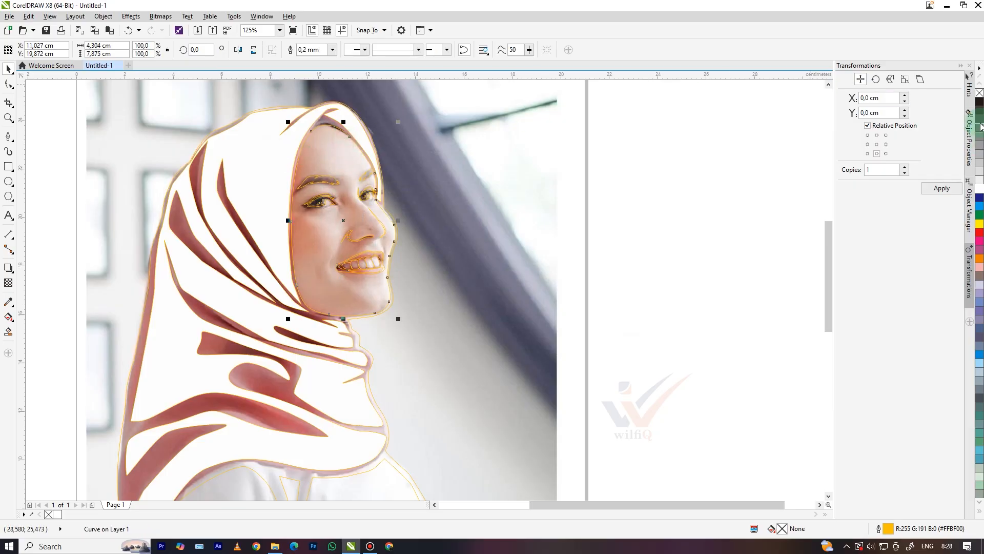
left_click(980, 187)
Select all facial feature shapes inside the face and fill them with black
left_click_drag(688, 303, 271, 149)
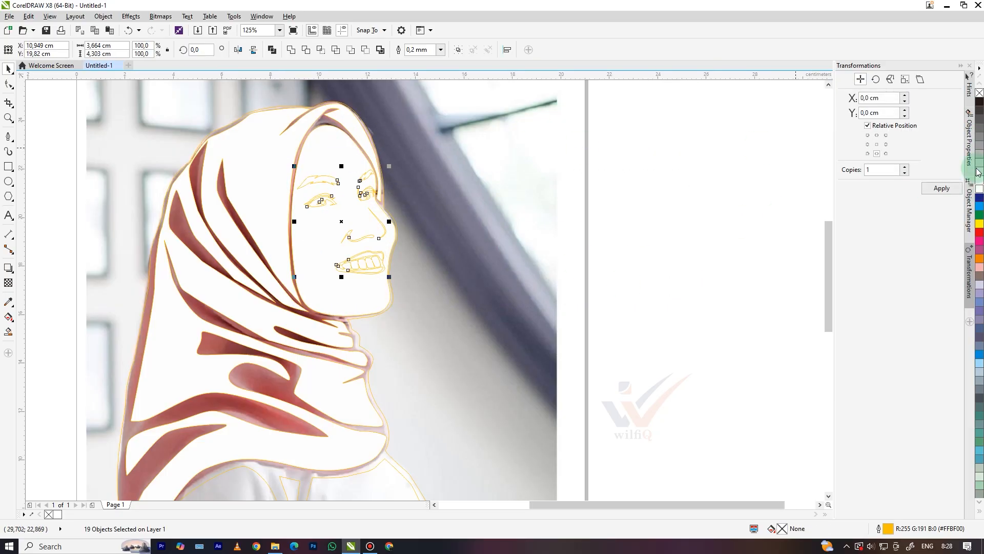
left_click(980, 101)
left_click(663, 229)
Fill the teeth shape and the inner shapes of the upper and lower lips with white
scroll(381, 265, "up", 2)
scroll(380, 264, "up", 2)
left_click(352, 259)
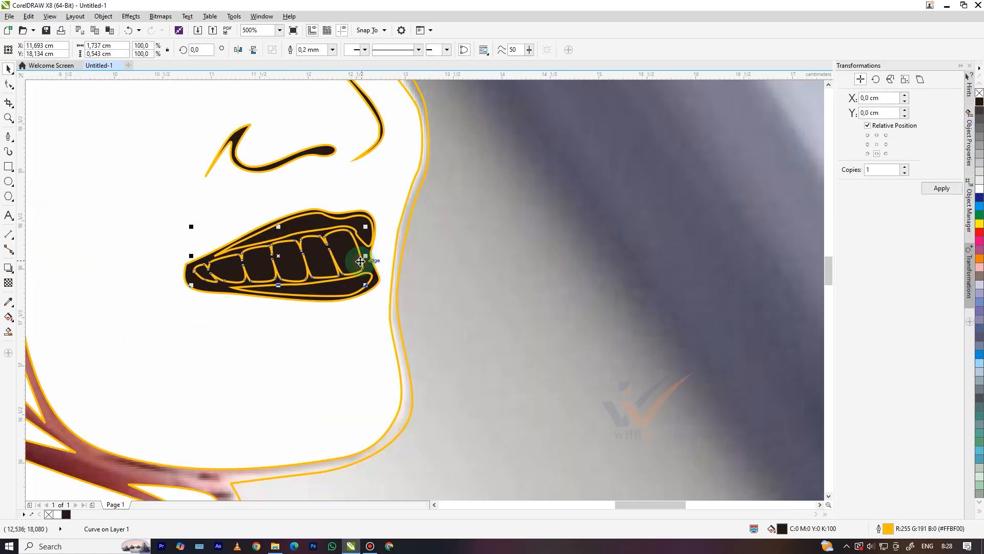
left_click(629, 228)
left_click(368, 224)
left_click(345, 281, "shift")
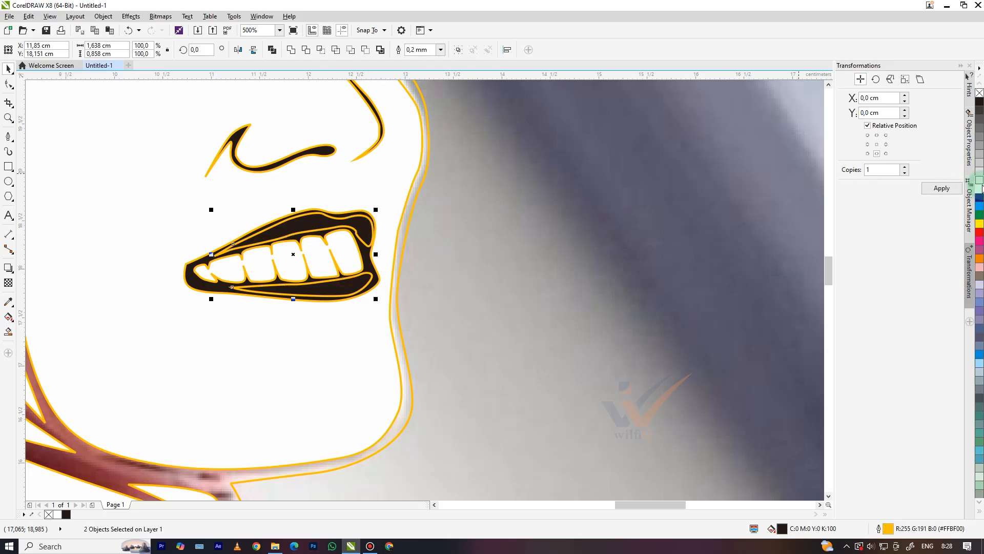
scroll(503, 237, "down", 3)
left_click(643, 229)
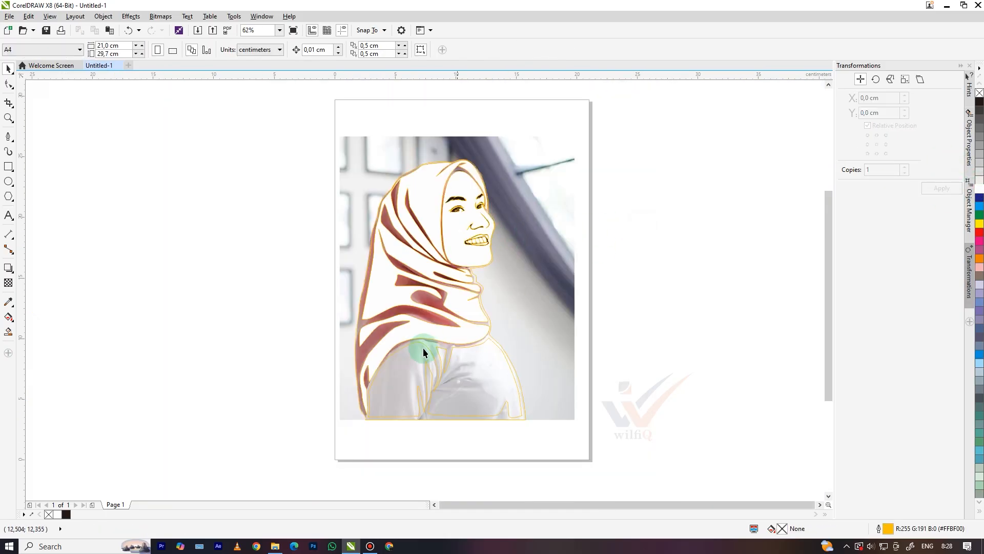
Fill the shirt shape with white and the full silhouette behind it with black
left_click(395, 361)
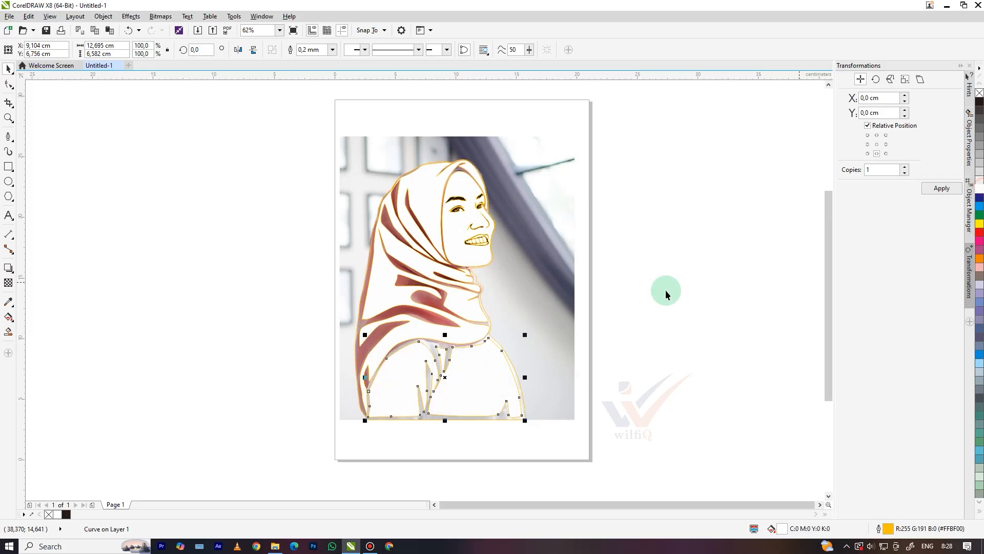
scroll(370, 334, "up", 2)
left_click(940, 189)
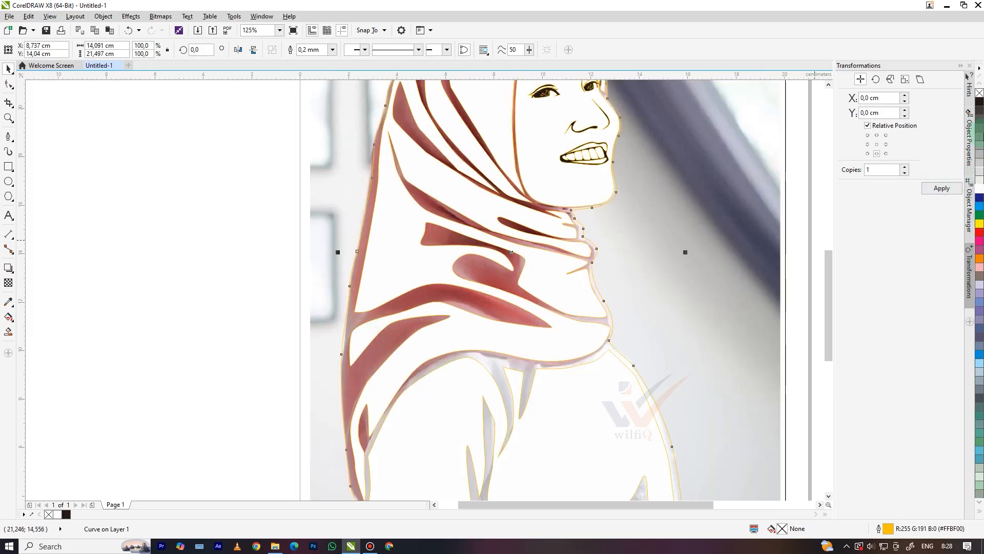
left_click(980, 101)
scroll(813, 165, "down", 4)
Try deleting the photo from behind the artwork, examine the traced face and undo the deletion
left_click(745, 178)
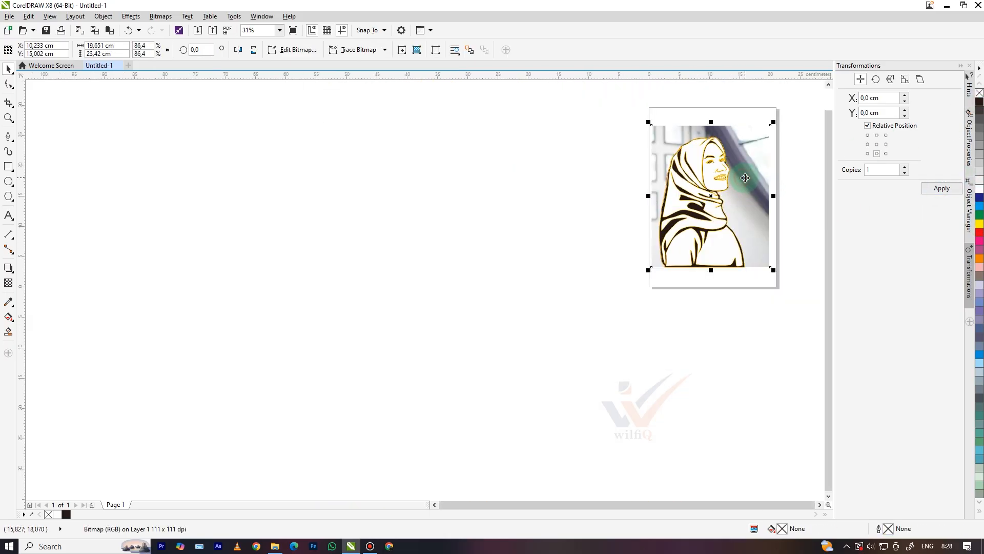
key("Delete")
scroll(716, 164, "up", 4)
scroll(708, 162, "down", 2)
scroll(564, 172, "up", 2)
scroll(562, 172, "up", 2)
scroll(710, 189, "down", 1)
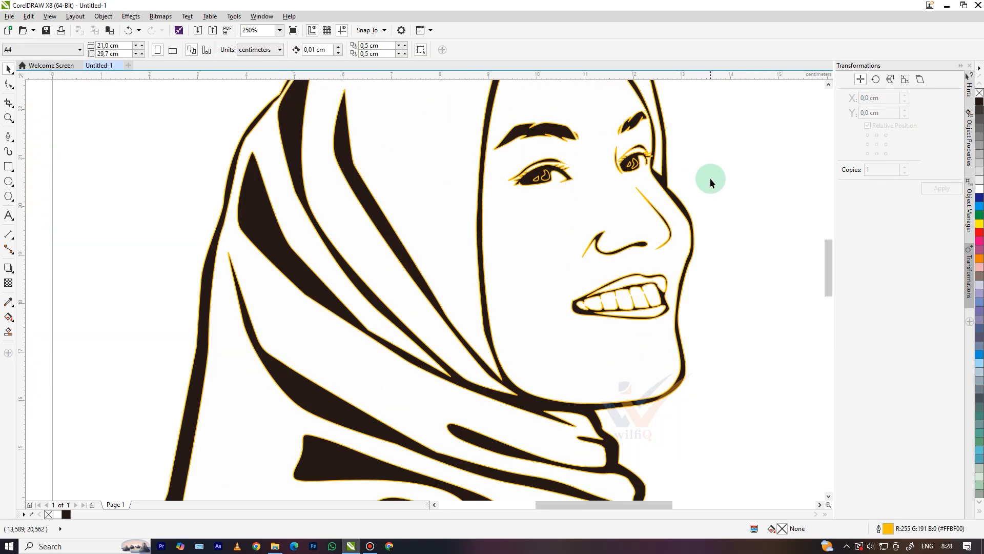
key("ctrl+z")
Fill the near eye's highlights with white, keeping the main eye shape and the upper eyelid line black
left_click(316, 161)
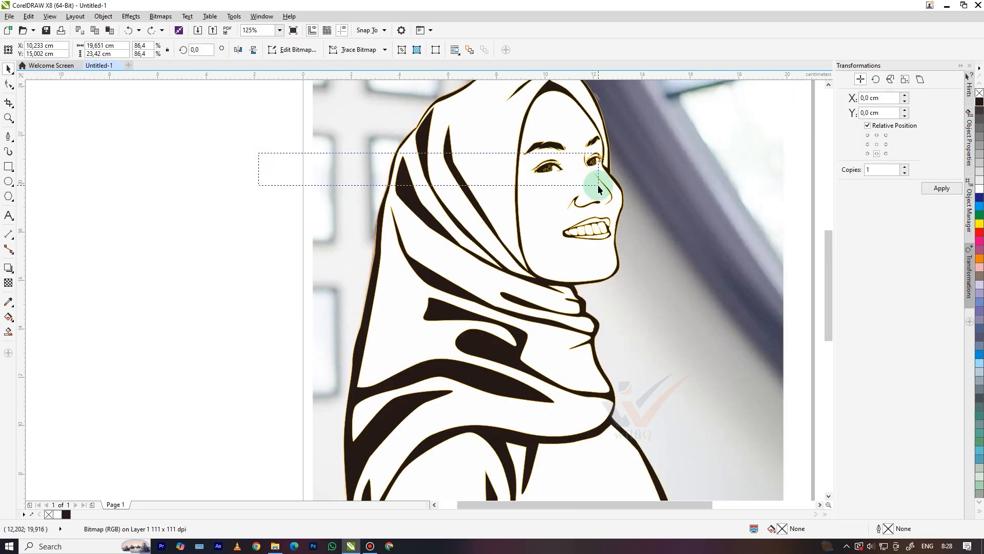
left_click_drag(598, 185, 598, 185)
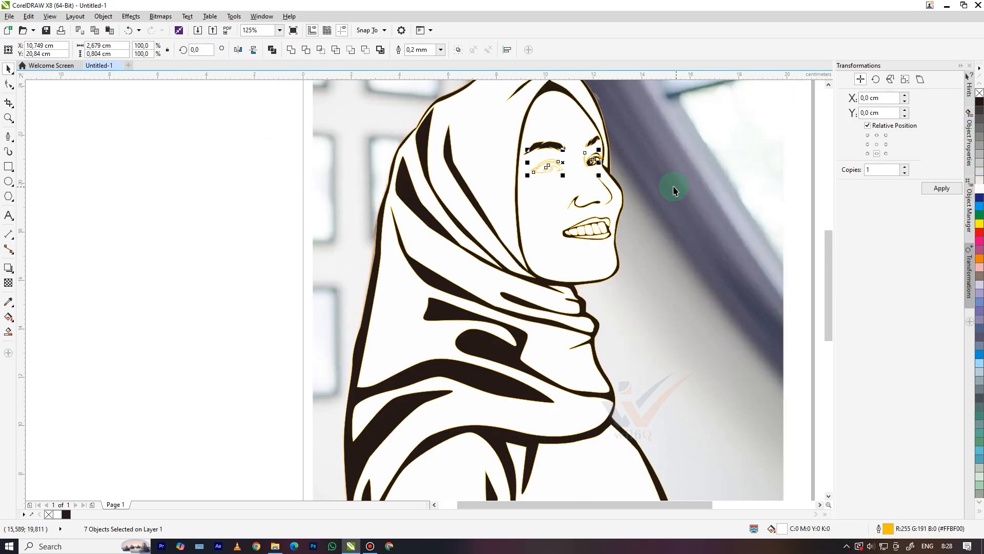
scroll(560, 163, "up", 4)
left_click(534, 163)
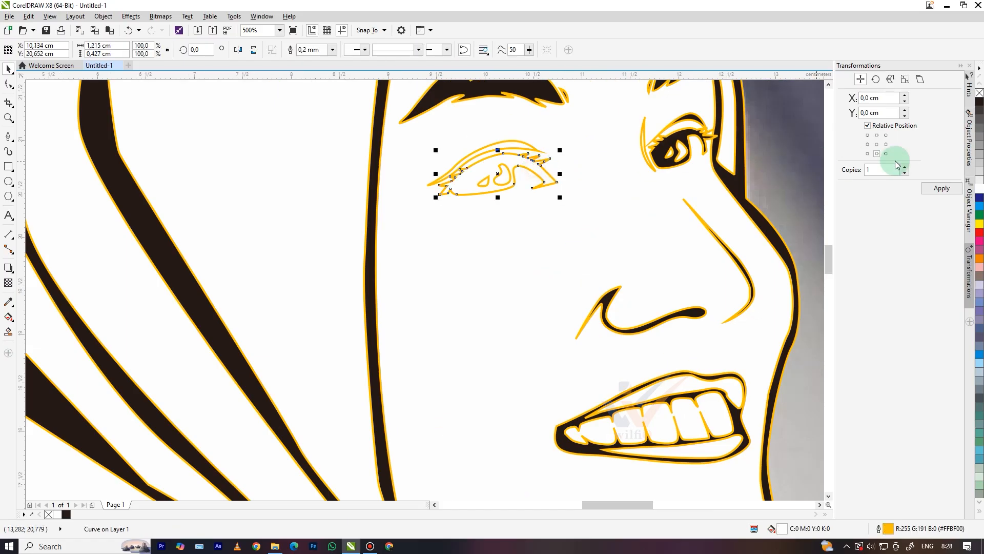
left_click(979, 101)
left_click(517, 145)
left_click(979, 101)
left_click(732, 151)
Move the photo out from behind the artwork to its right side
scroll(526, 198, "down", 3)
left_click(588, 183)
scroll(597, 180, "down", 1)
left_click_drag(598, 178, 711, 199)
left_click(724, 305)
Remove the outlines from all traced shapes and move the photo a little closer to the artwork
left_click_drag(599, 277, 614, 328)
left_click(979, 102)
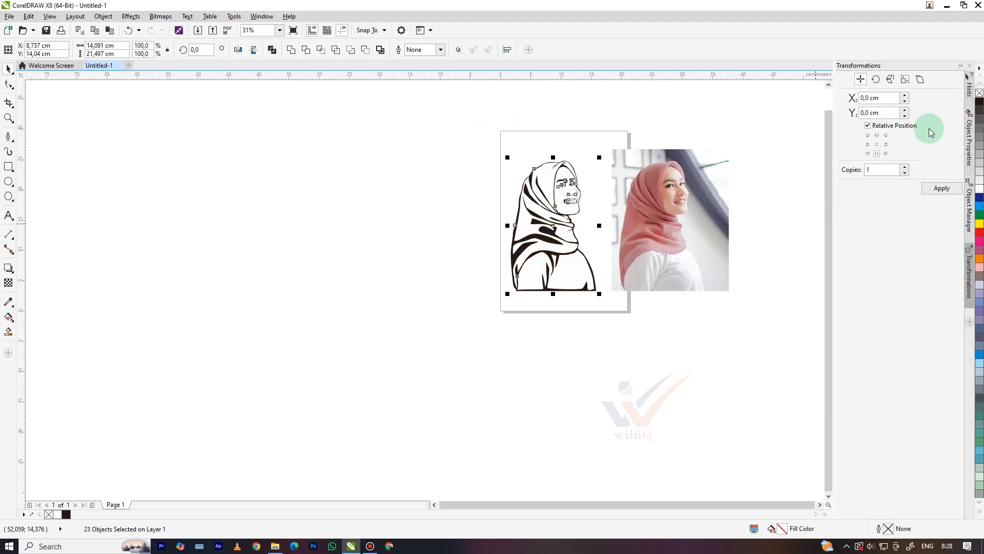
left_click(678, 314)
scroll(644, 271, "up", 1)
left_click_drag(640, 260, 616, 258)
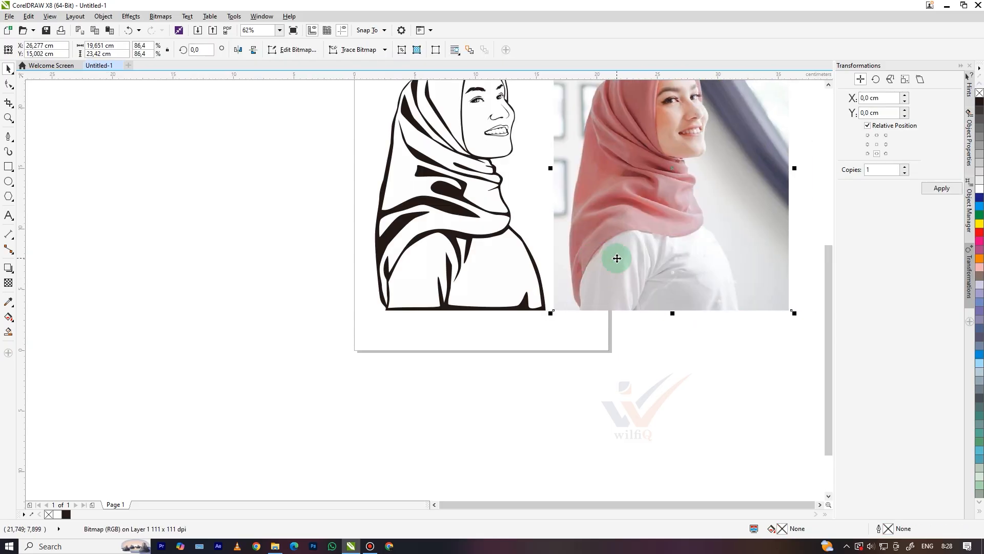
Fill the thin line on the nose bridge beside the far eye with black
scroll(611, 272, "down", 1)
scroll(624, 221, "up", 1)
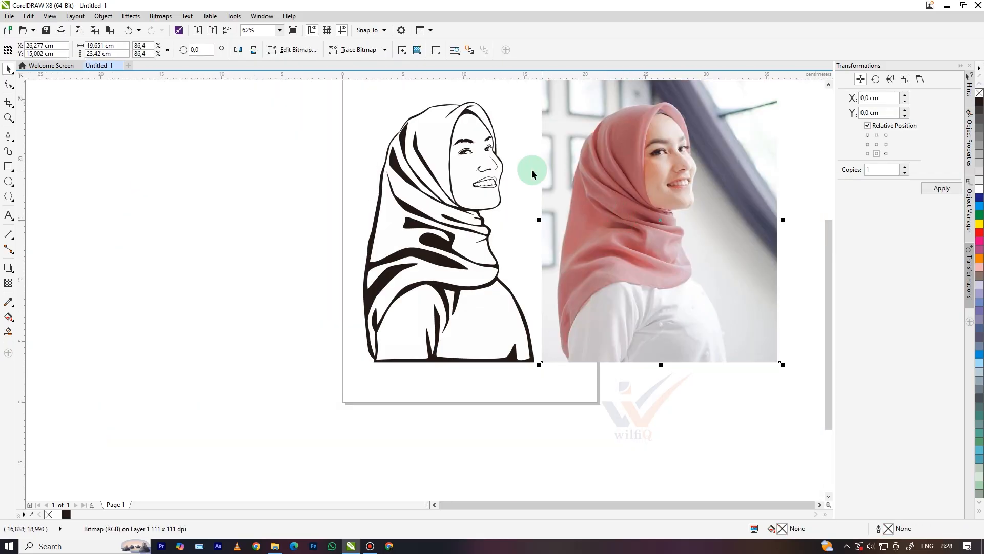
scroll(482, 144, "up", 2)
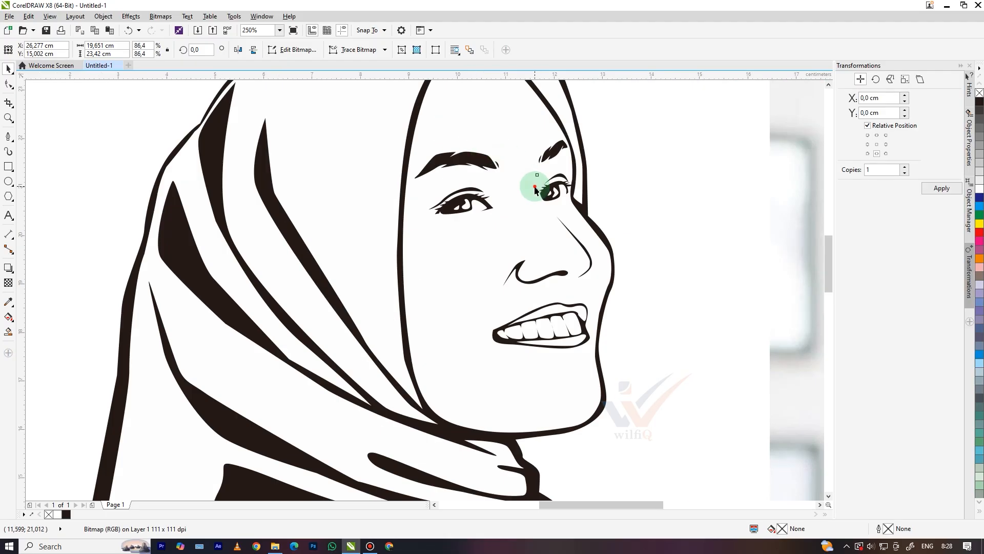
left_click(536, 189)
left_click(657, 156)
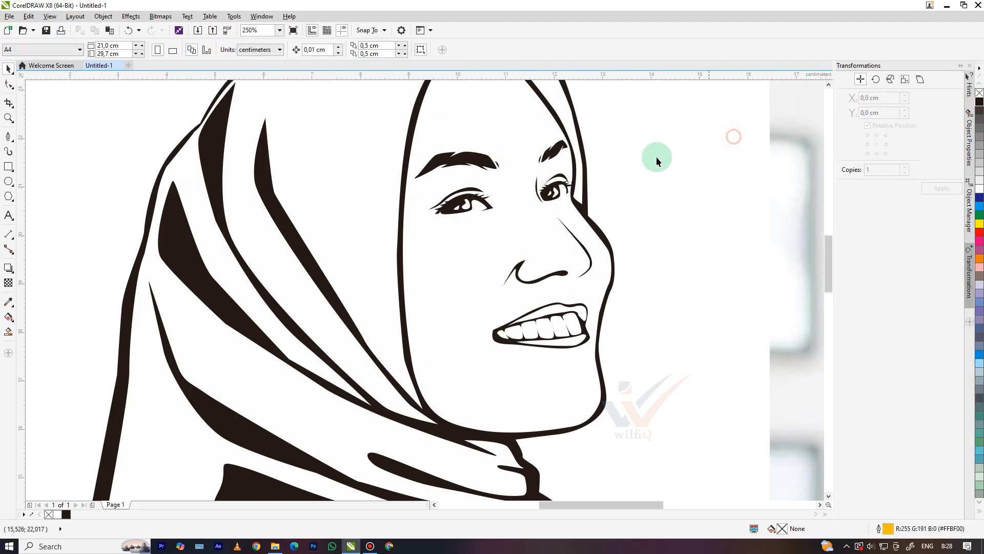
Draw a rectangle about 16.25 cm wide around the line art and reduce its height to about 23.28 cm to match the photo's upper edge
scroll(635, 160, "down", 2)
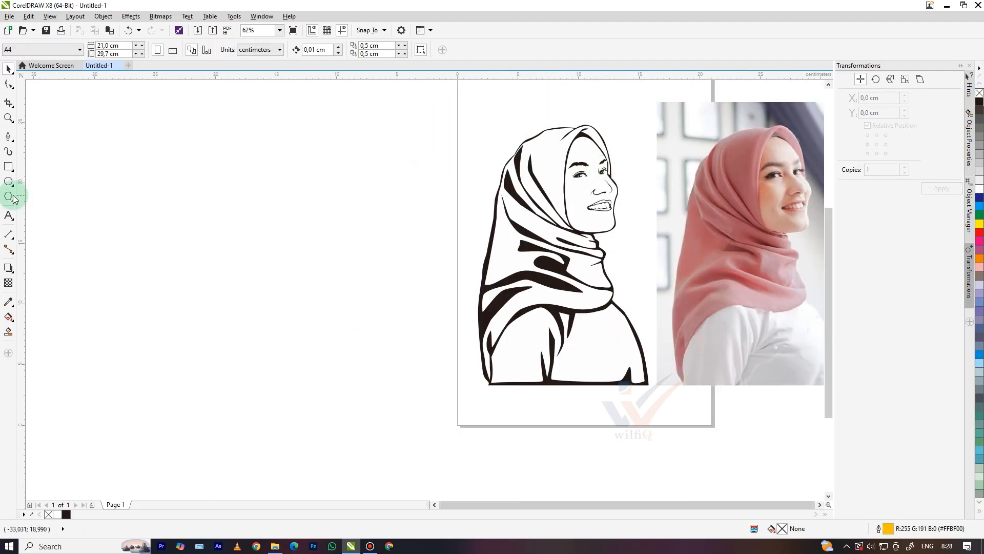
left_click(7, 165)
scroll(256, 179, "down", 1)
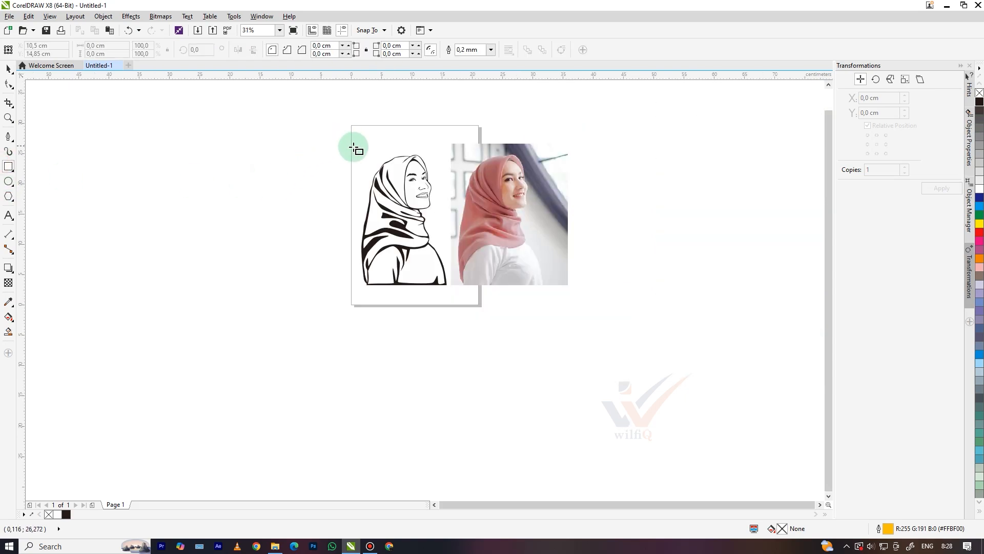
mouse_move(352, 143)
left_mouse_down()
mouse_move(422, 277)
mouse_move(451, 285)
left_mouse_up()
scroll(400, 150, "up", 1)
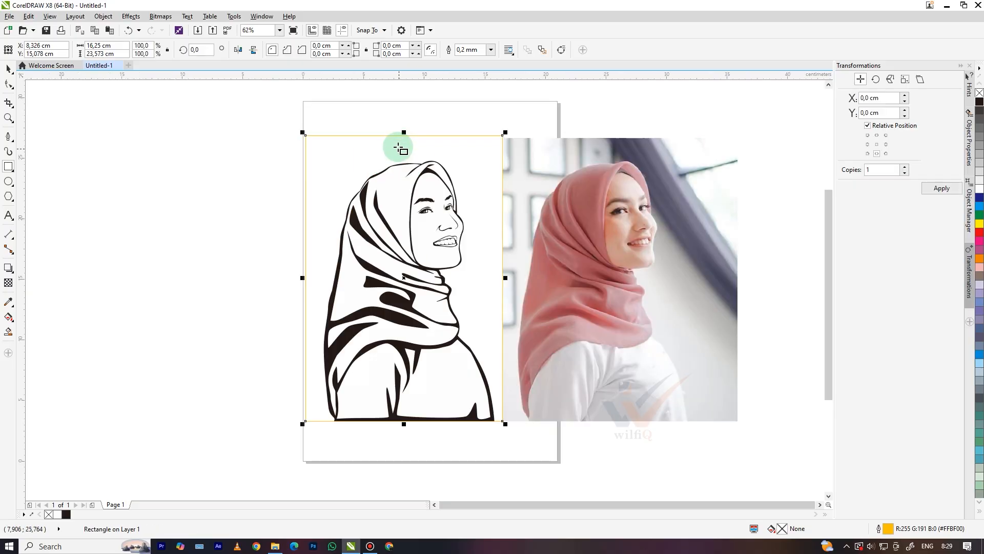
scroll(403, 135, "up", 1)
left_click_drag(405, 134, 405, 140)
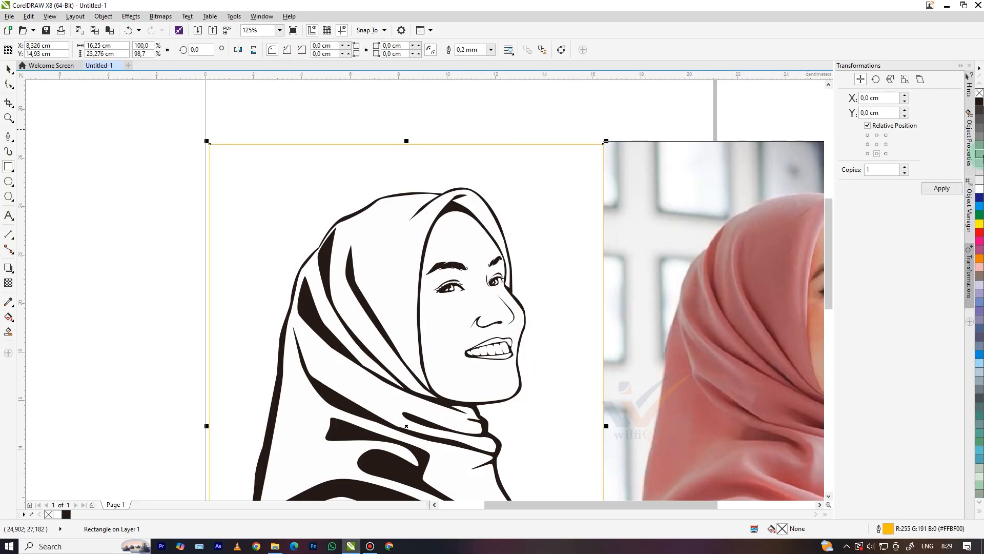
Fill the rectangle with black, send it to the back of the layer and remove its outline
left_click(979, 103)
scroll(538, 150, "down", 2)
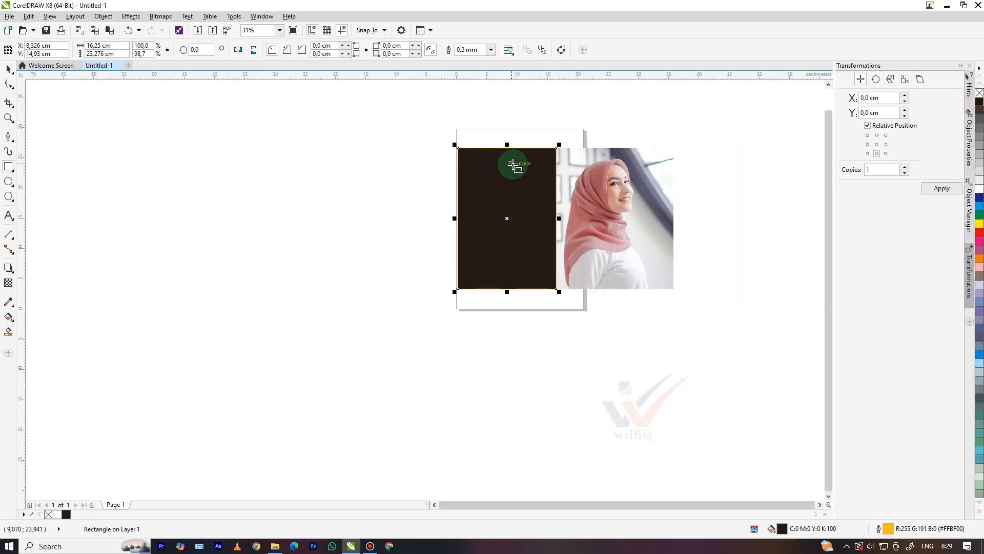
key("shift+Page_Down")
right_click(49, 513)
left_click(8, 68)
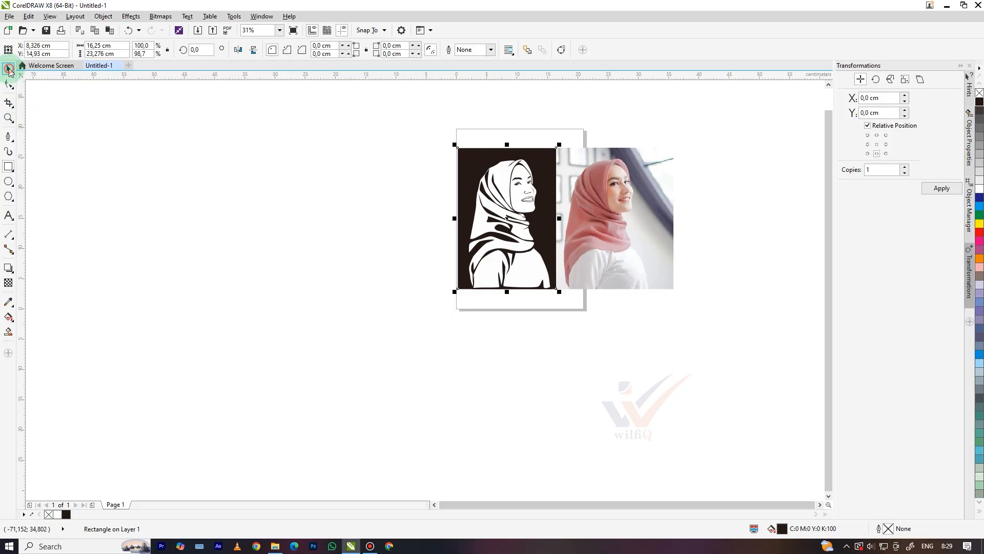
Move the photo farther right, away from the black rectangle
left_click(120, 134)
left_click(584, 194)
left_click_drag(585, 193, 629, 198)
Draw a circle about 13.4 cm in diameter around the head and hijab, filled white with no outline
scroll(625, 182, "up", 2)
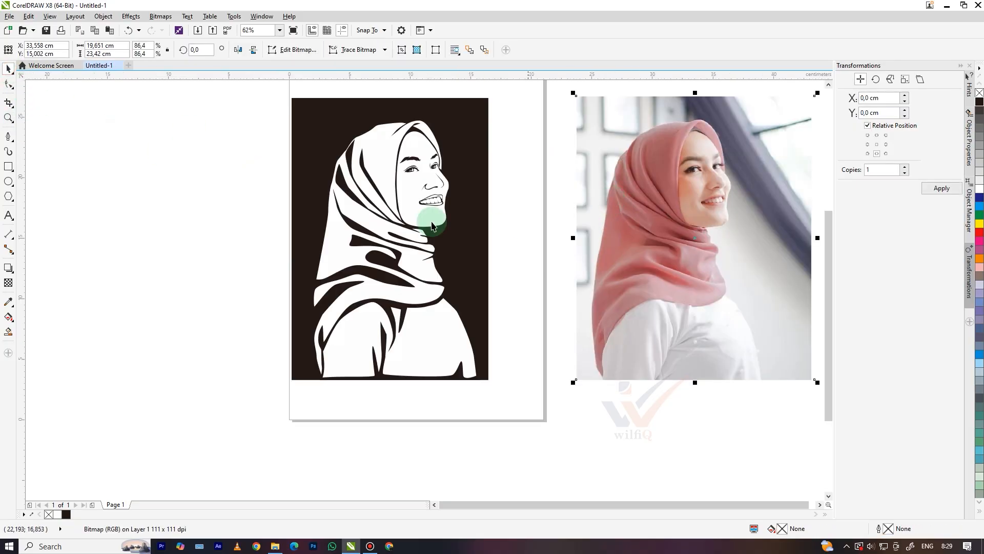
left_click(8, 179)
left_click_drag(314, 137, 436, 300)
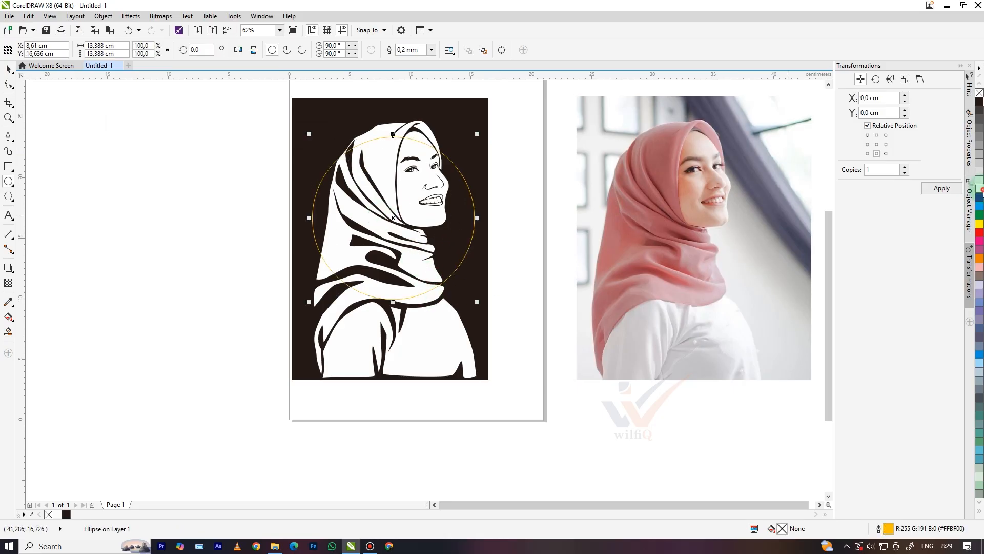
left_click(981, 83)
right_click(979, 93)
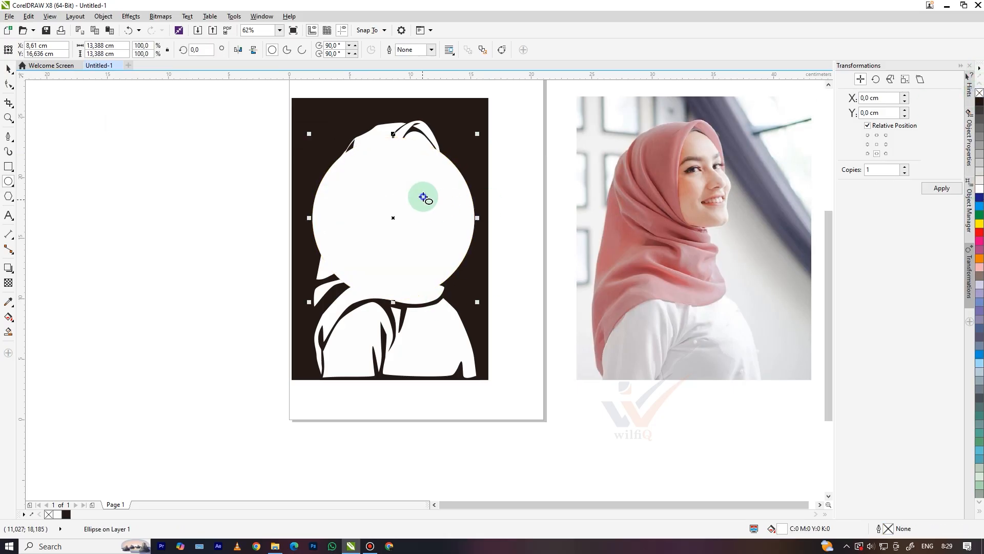
Order the white circle directly in front of the black rectangle, behind the portrait
right_click(423, 197)
mouse_move(468, 365)
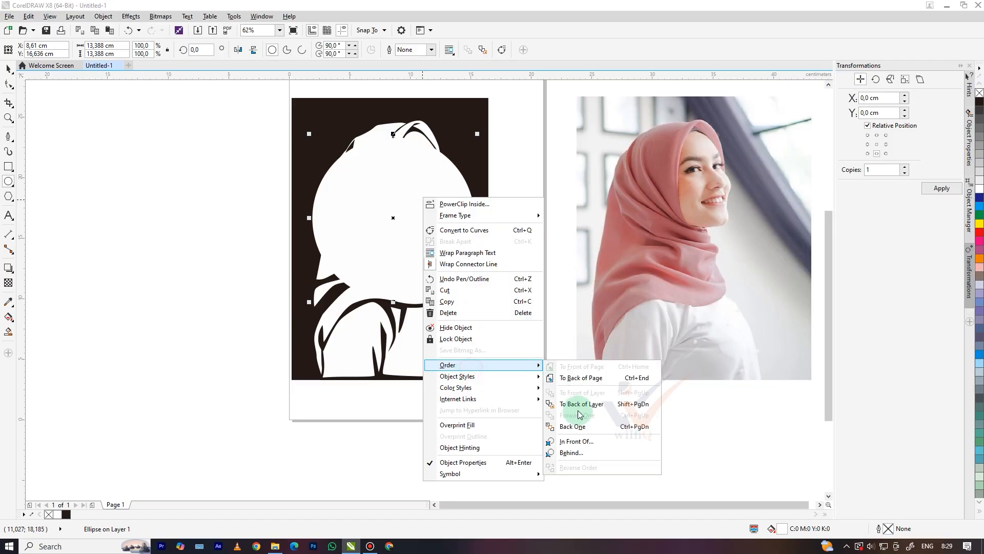
left_click(581, 442)
left_click(457, 128)
scroll(479, 136, "down", 2)
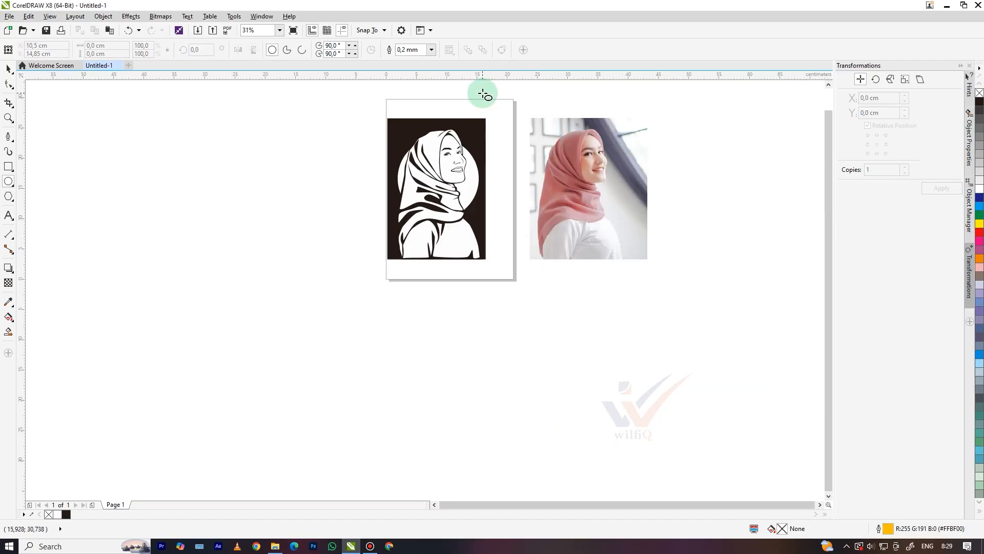
Move the photo back beside the black rectangle and align their bottom edges
left_click(9, 69)
scroll(518, 165, "up", 2)
left_click_drag(543, 167, 465, 170)
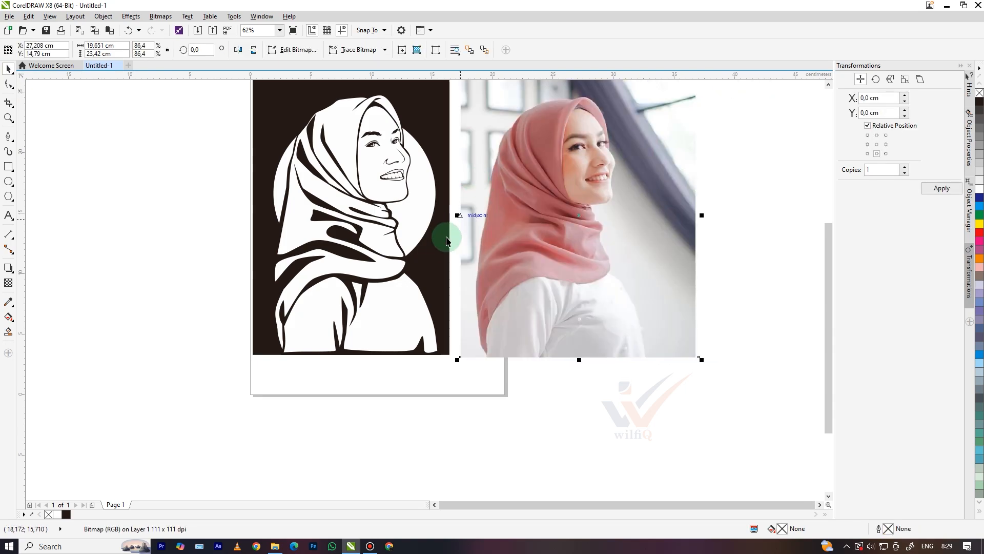
left_click(444, 242, "shift")
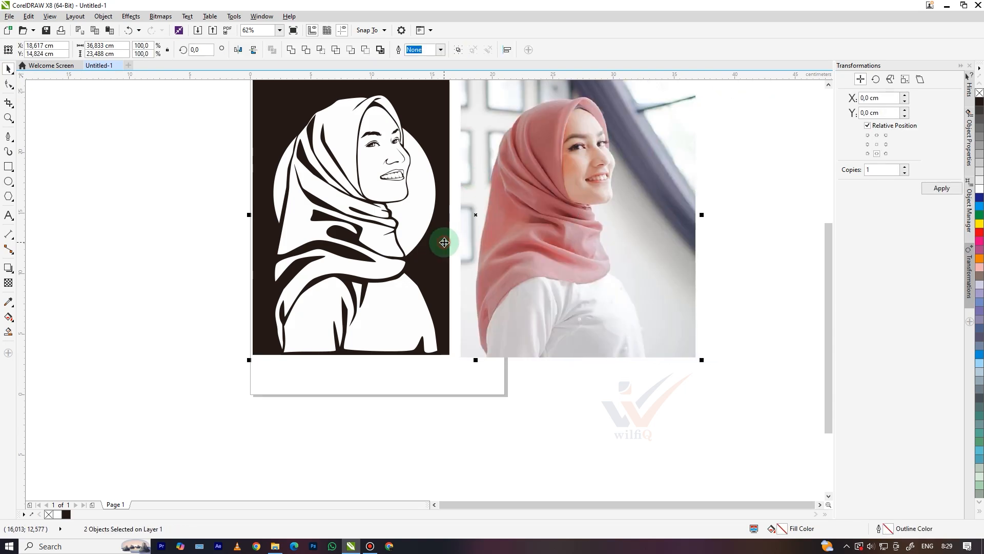
left_click(655, 369)
Scale the photo down proportionally to about 19.5 by 23.24 cm to match the black rectangle's height
scroll(619, 221, "down", 2)
left_click(619, 222)
scroll(658, 166, "up", 2)
mouse_move(663, 162)
left_mouse_down()
mouse_move(660, 154)
mouse_move(661, 162)
left_mouse_up()
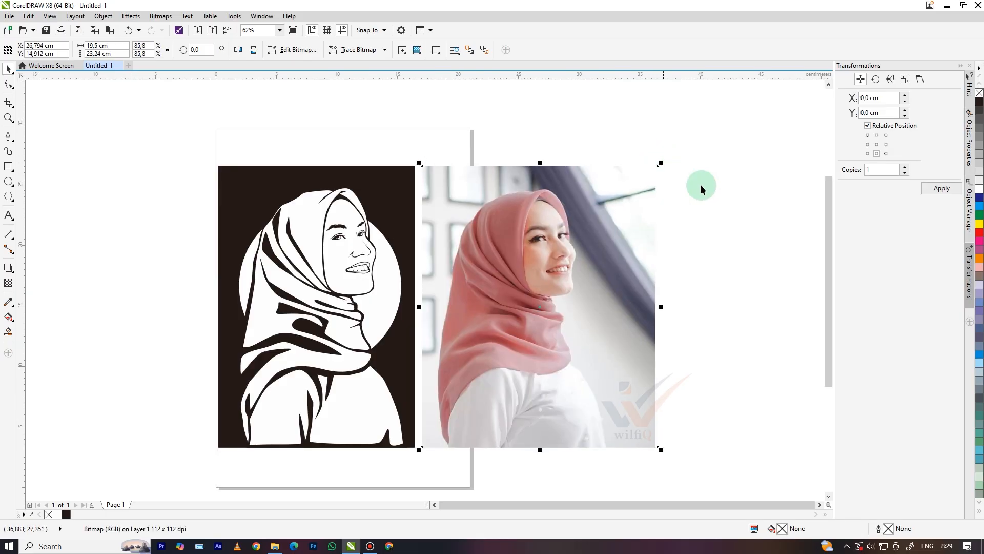
left_click(701, 189)
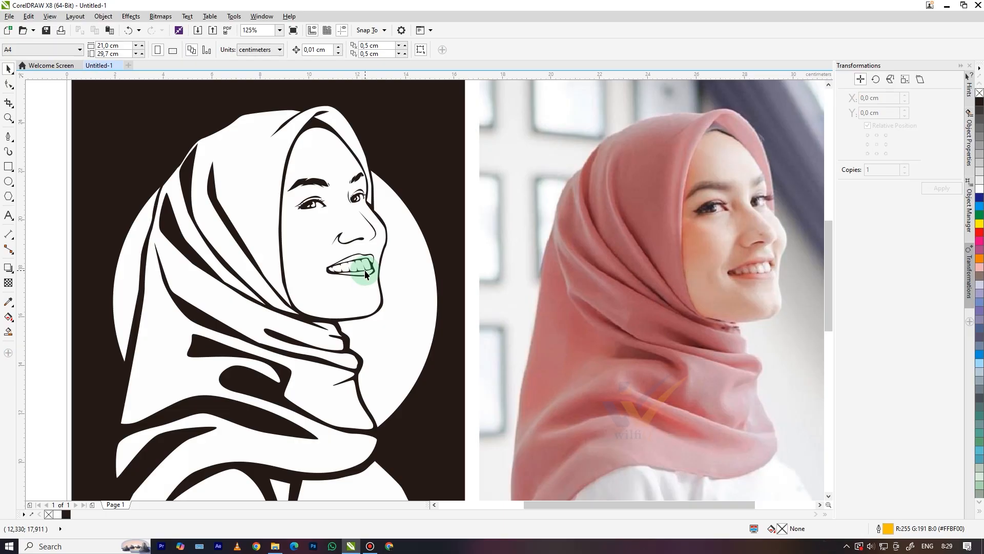
Save the drawing in Documents as a CorelDRAW file named "line art"
key("ctrl+s")
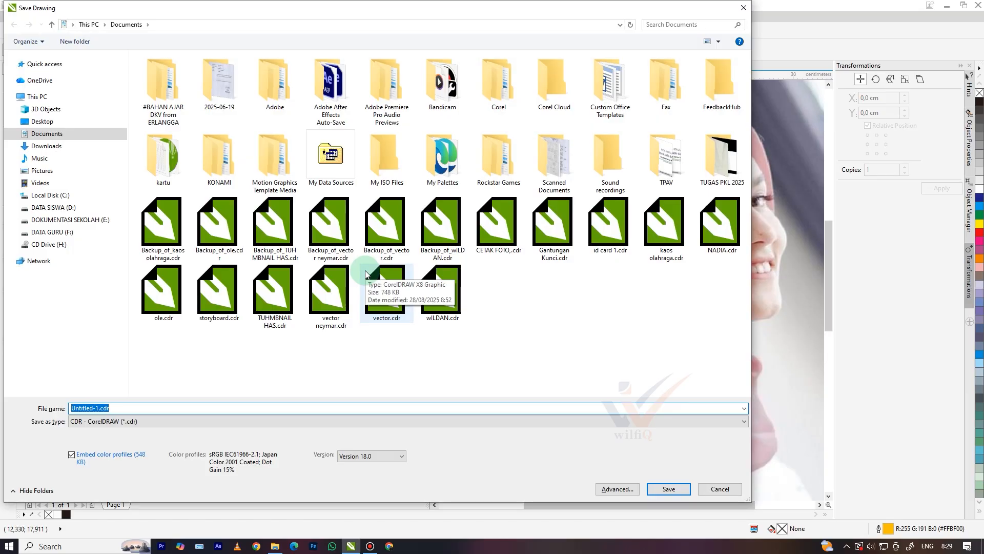
type("line art")
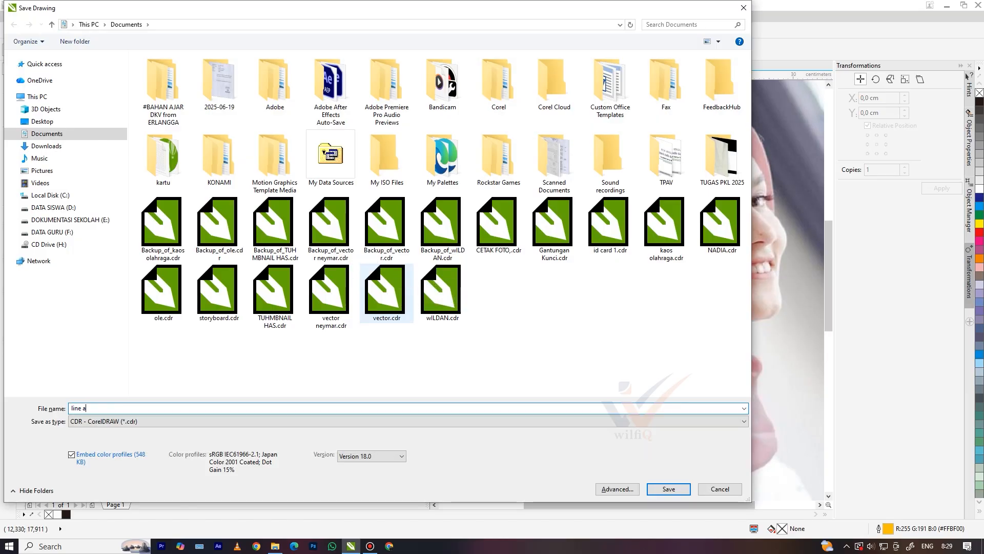